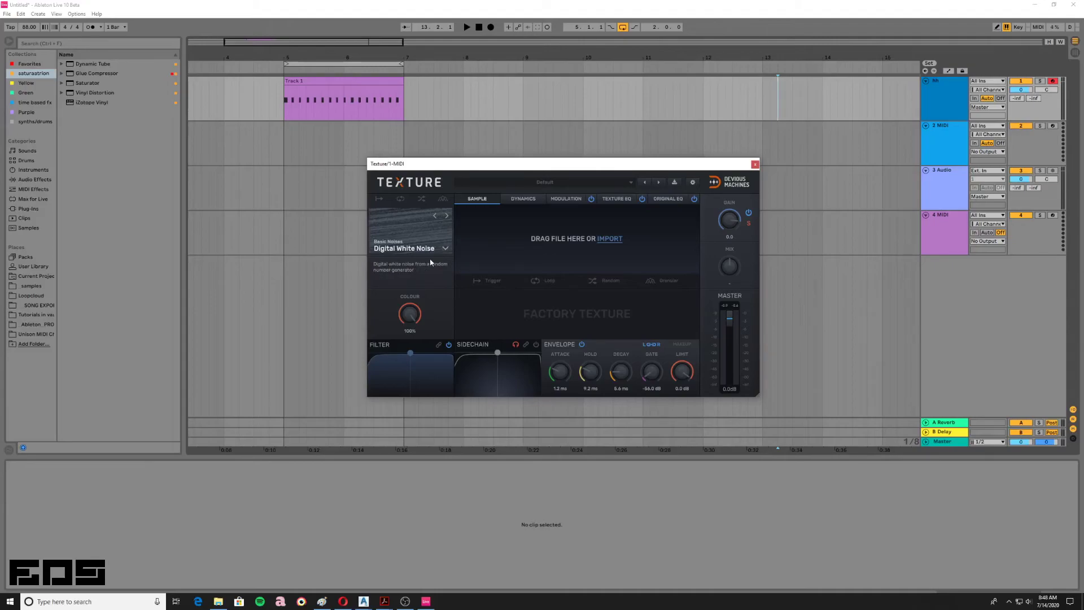
Cycle through the factory texture sources to the 21" Ride 1 cymbal and show the Dynamics view.
click(446, 217)
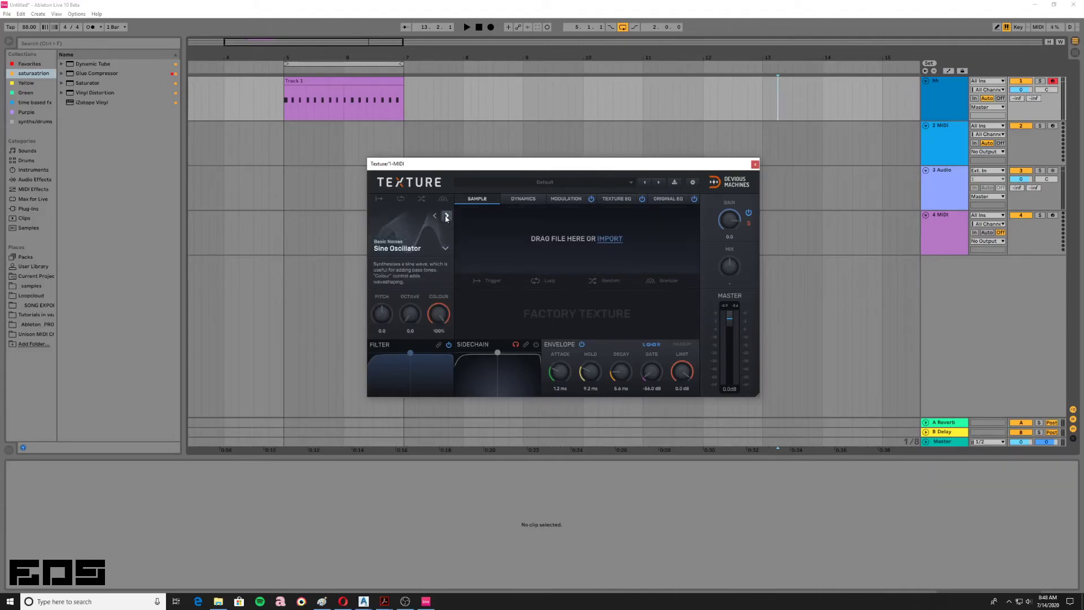
click(446, 216)
click(446, 216)
click(446, 216)
click(446, 216)
click(446, 216)
click(446, 217)
click(446, 216)
click(446, 216)
click(446, 216)
click(446, 216)
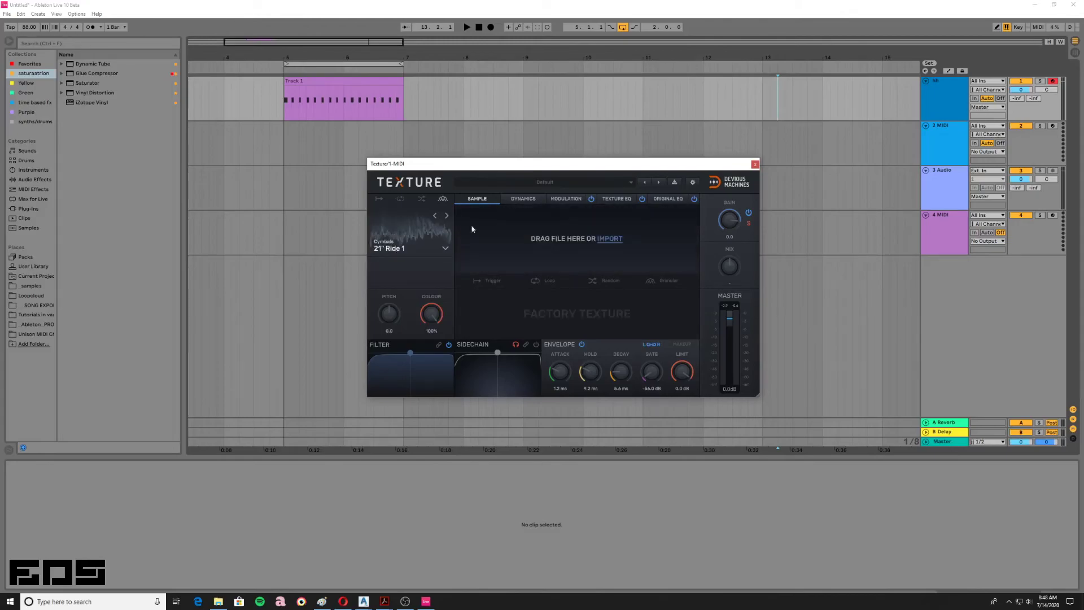
click(522, 200)
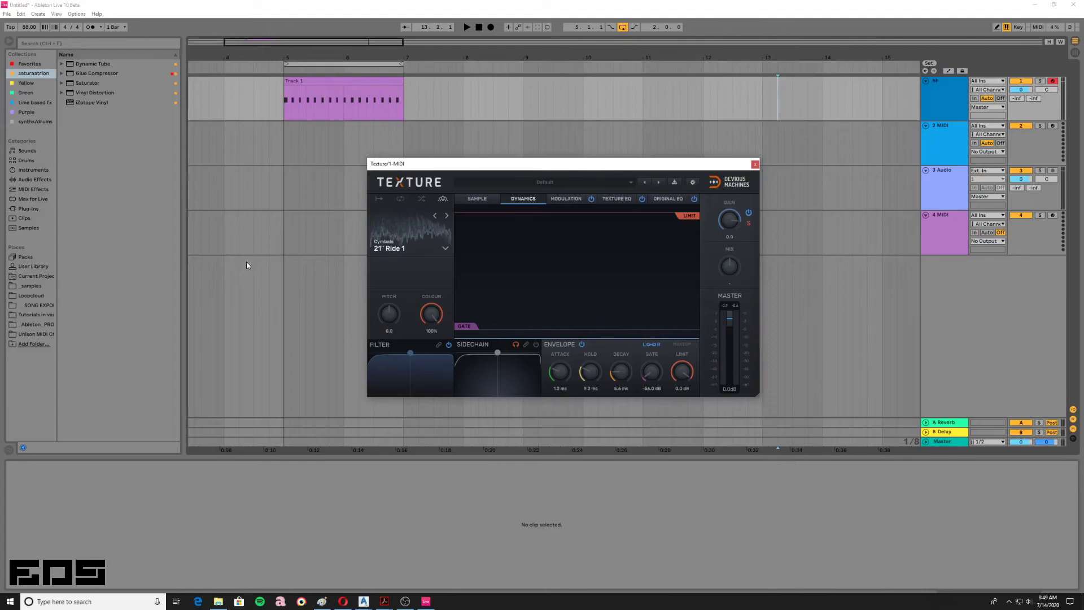
Load the EOS lead preset from the user presets and change its texture source to Female Yeah.
click(563, 181)
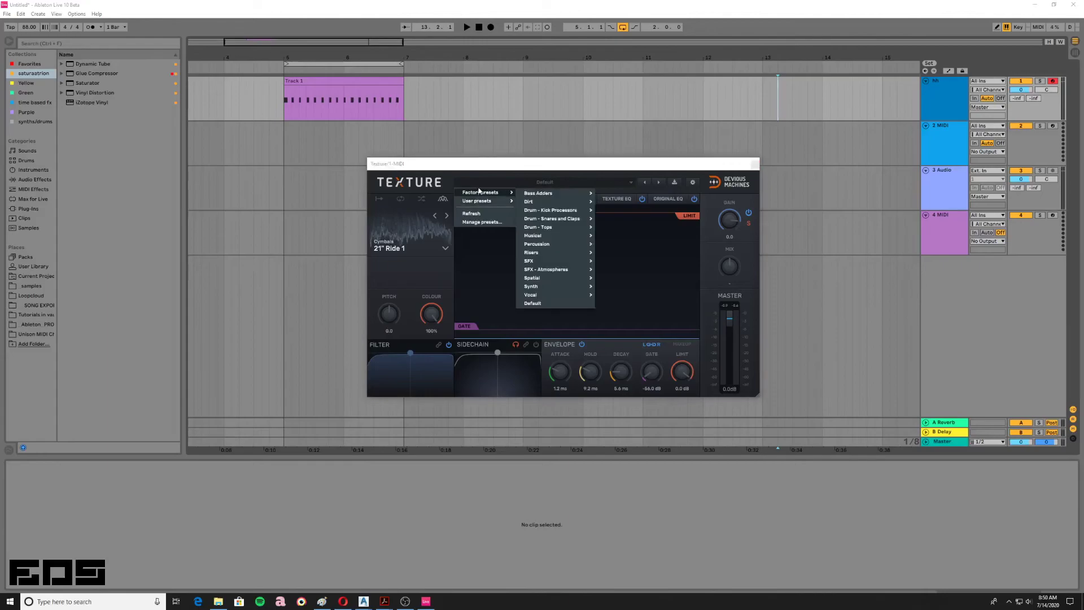
mouse_move(491, 204)
click(539, 201)
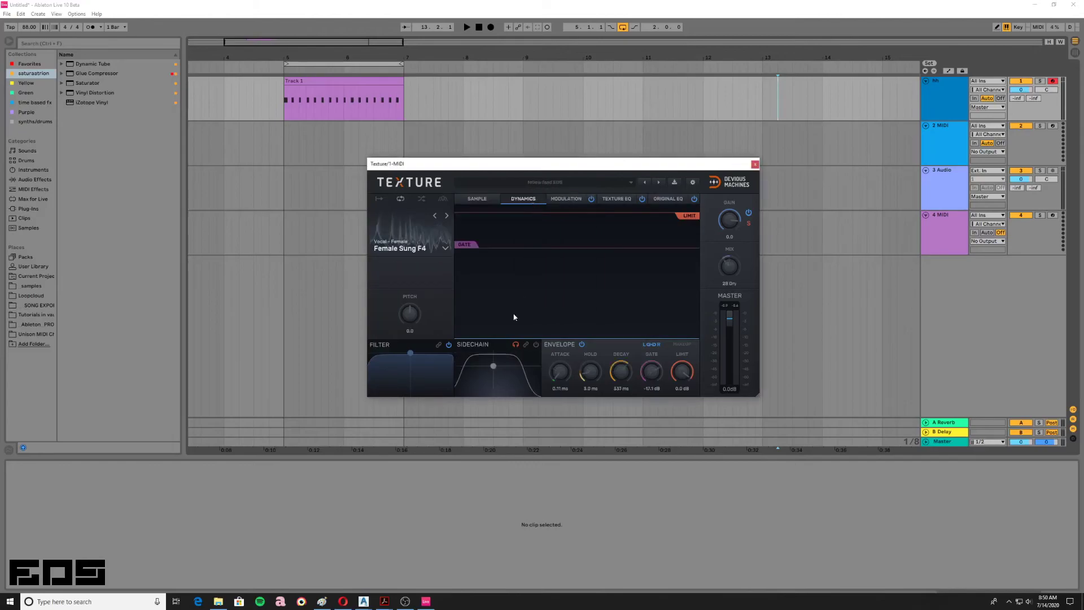
click(446, 216)
click(446, 248)
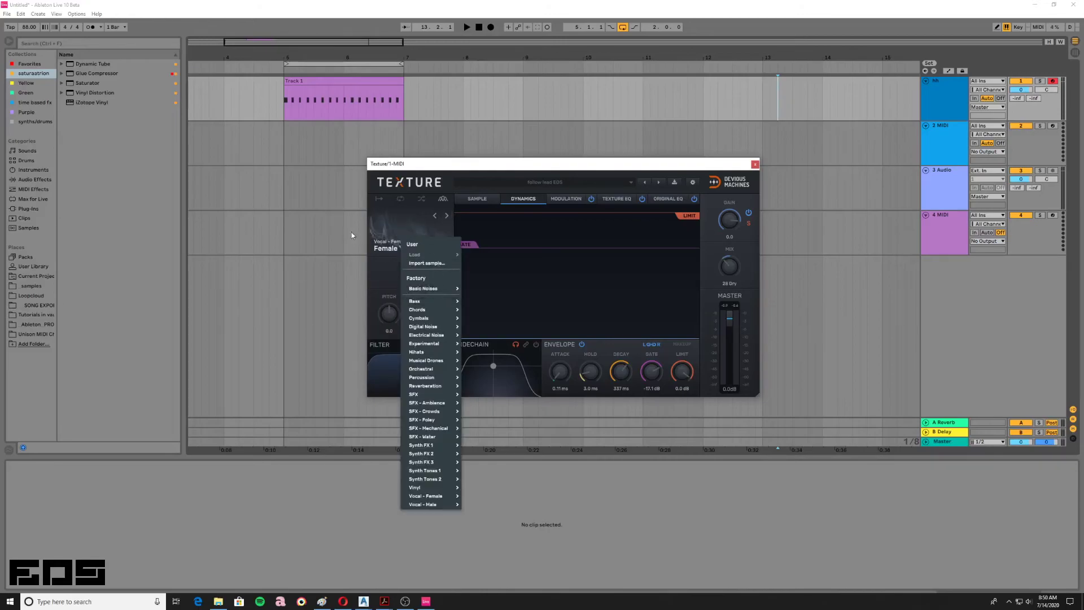
click(378, 272)
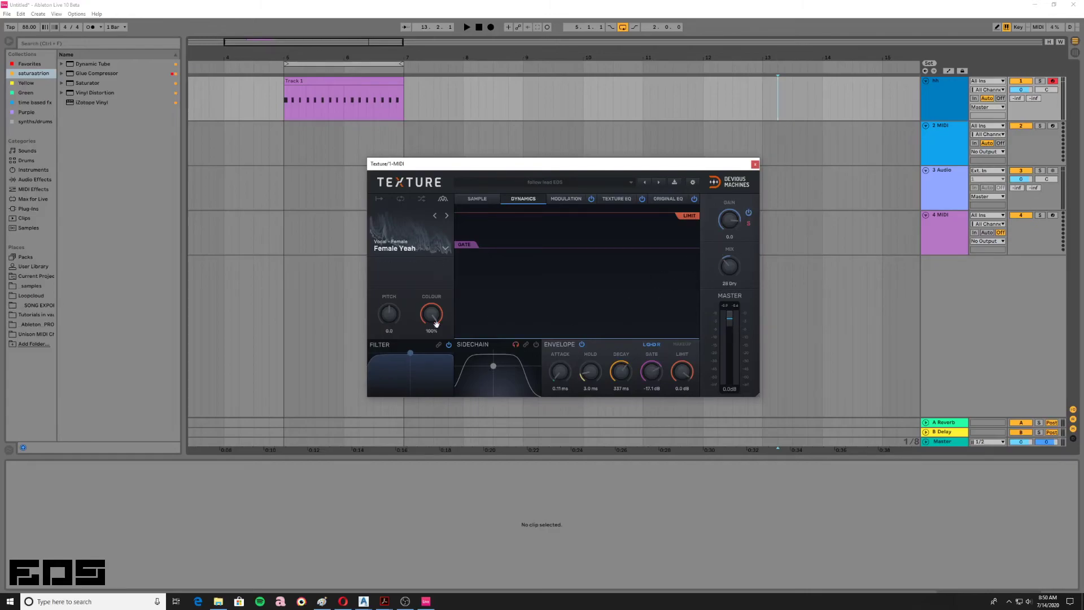
Review the Original EQ, Texture EQ and Sample pages, ending on the Dynamics view.
click(669, 200)
click(617, 198)
click(669, 199)
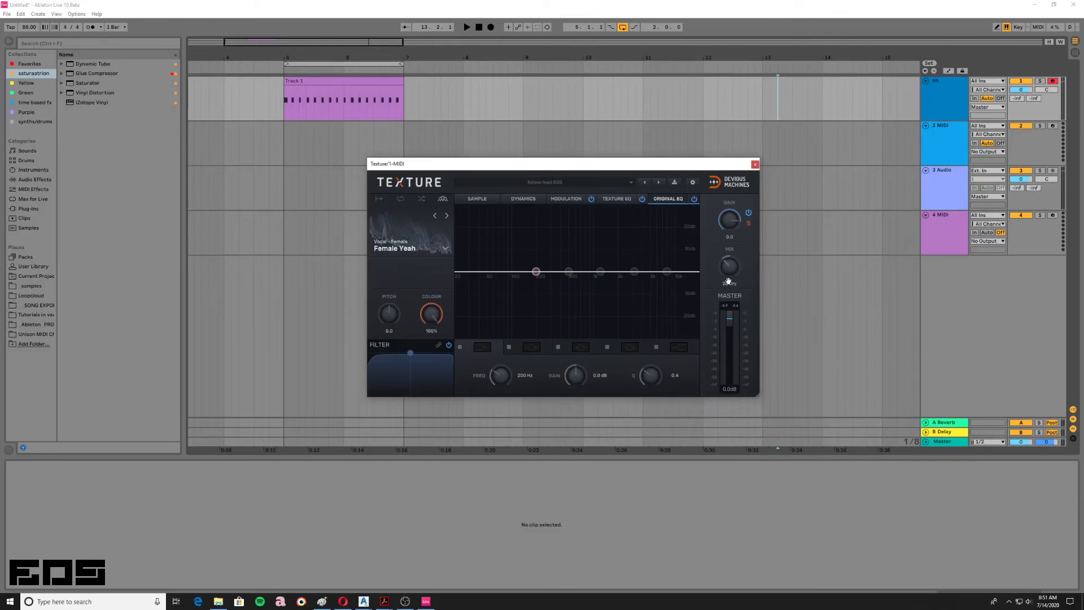
click(476, 198)
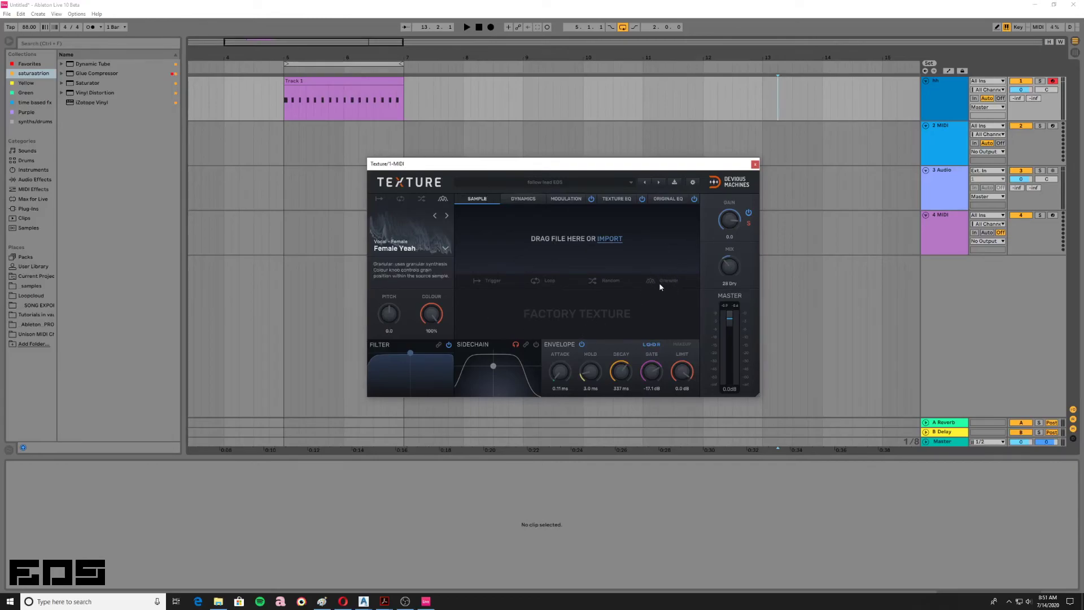
click(523, 203)
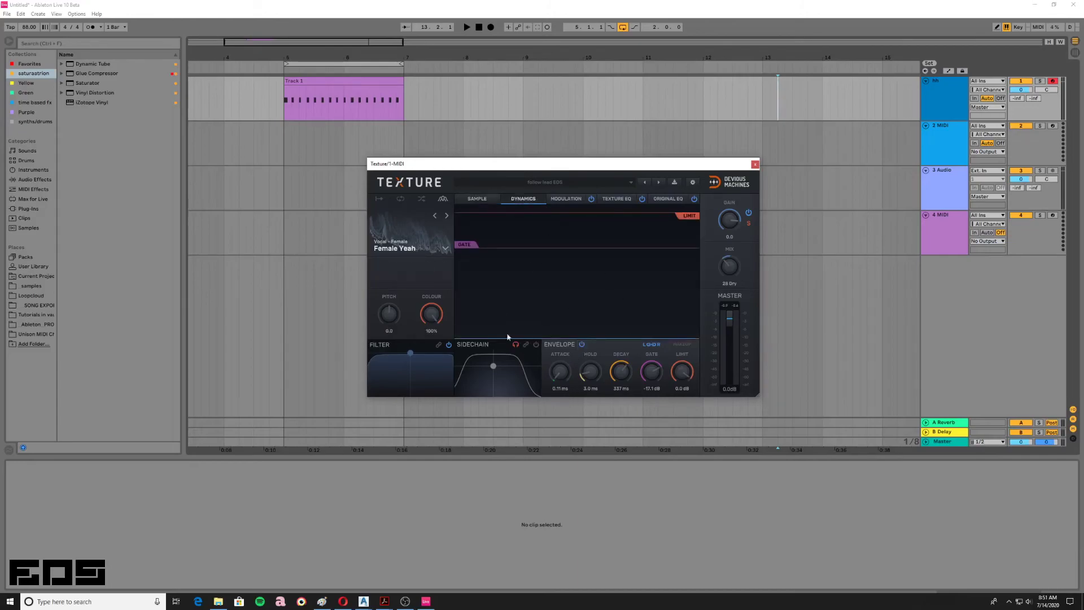
Play the MIDI clip, lower the gate to about -42 dB, and lengthen the envelope's decay, hold and attack, with hold at 7.1 ms.
click(335, 88)
key(space)
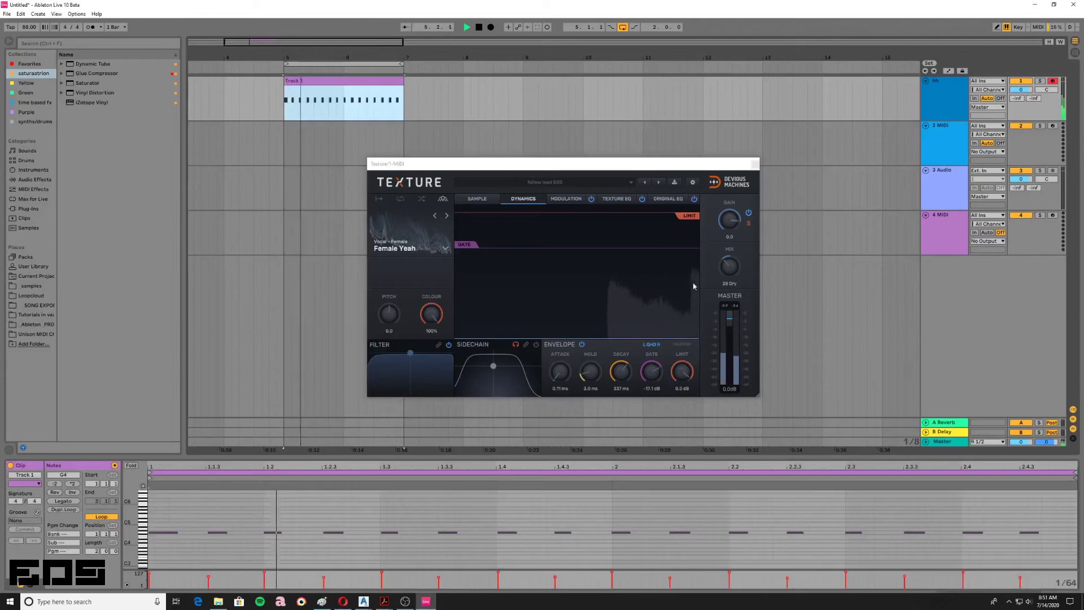
mouse_move(464, 244)
mouse_down()
mouse_move(465, 305)
mouse_move(470, 286)
mouse_move(472, 297)
mouse_up()
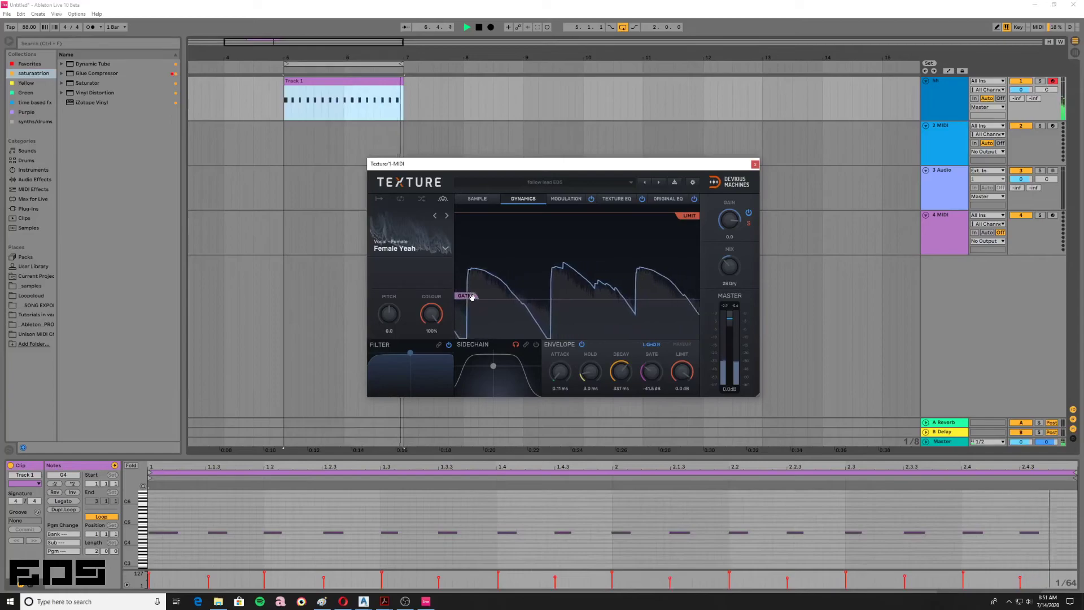
drag(621, 371, 621, 316)
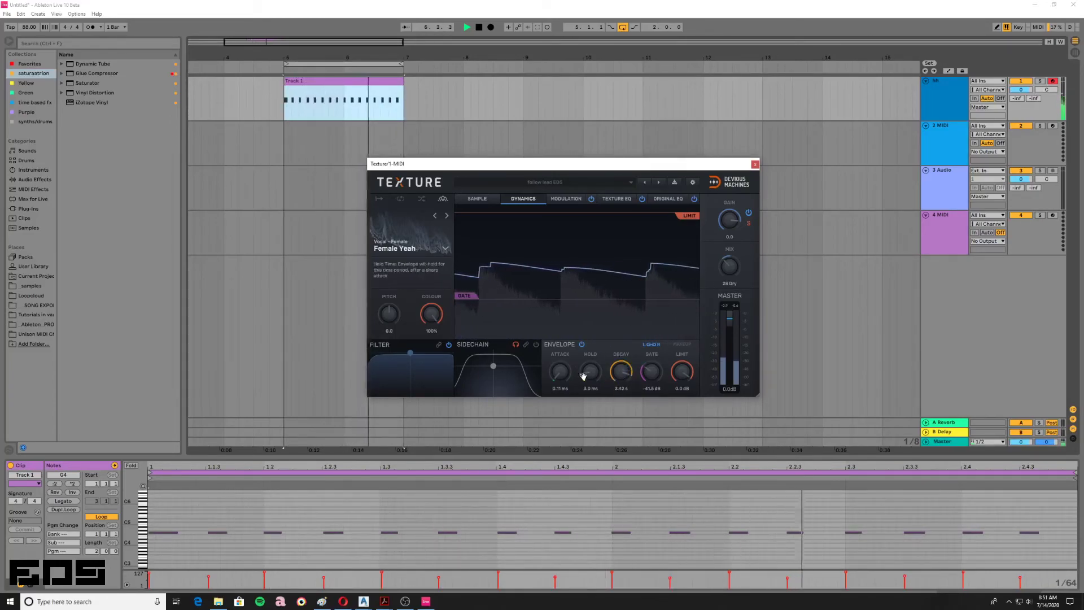
drag(590, 371, 561, 347)
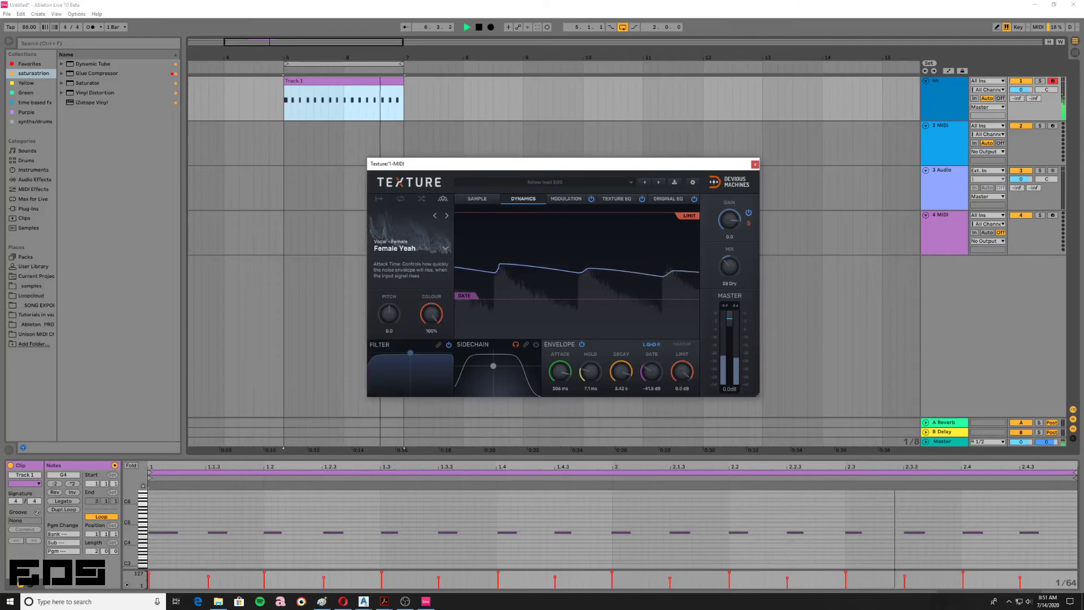
Change the texture source to Resonant Noise 2 from the Digital Noise category.
click(434, 216)
click(411, 248)
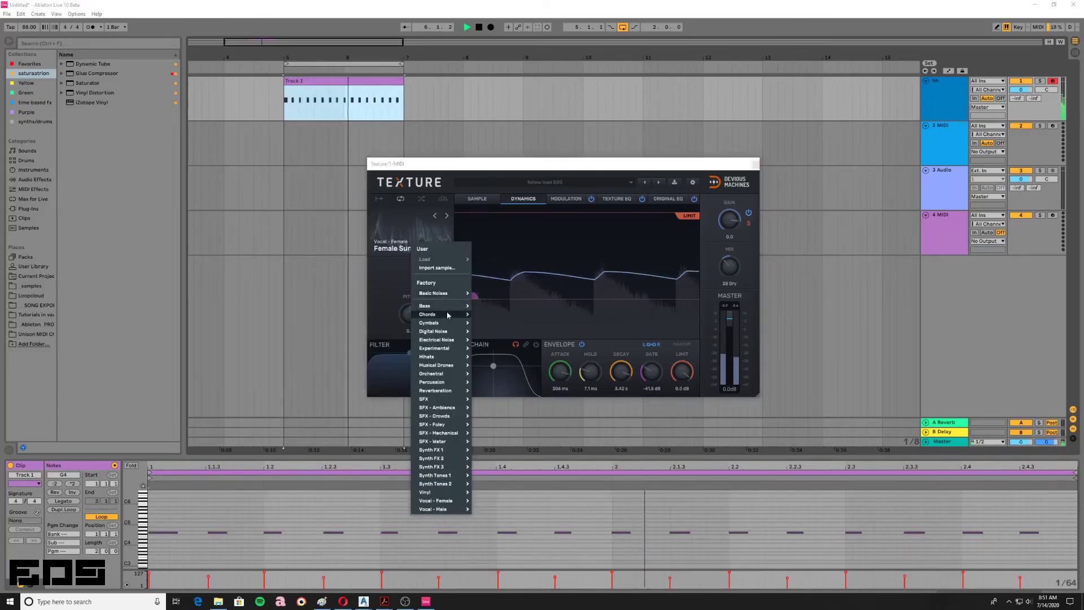
mouse_move(447, 323)
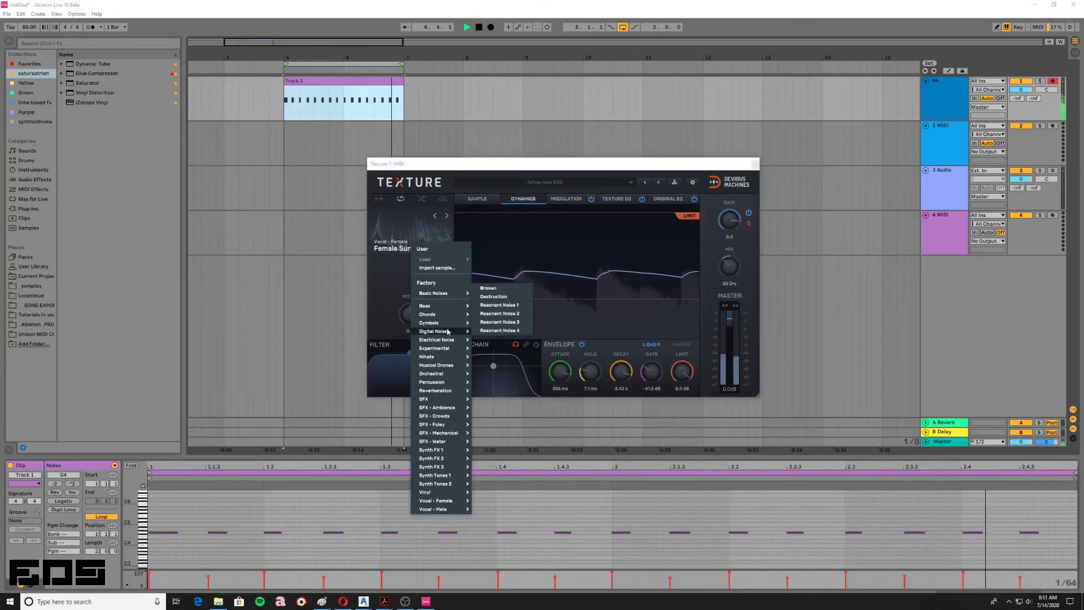
click(496, 317)
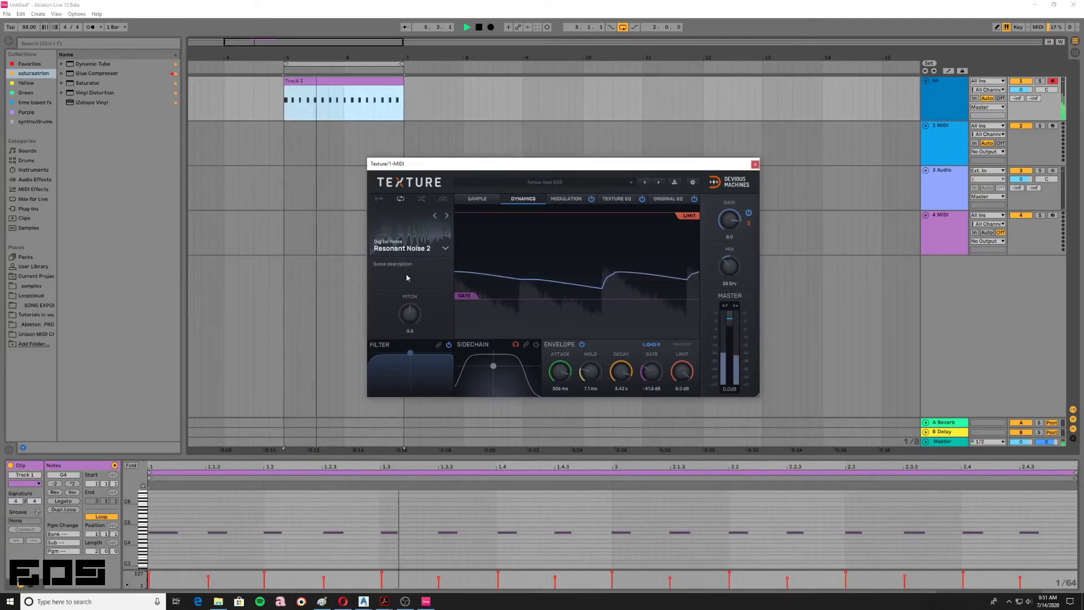
Set the source pitch to -12, shorten the envelope decay to about 270 ms, and switch to the Resonant Noise 3 source.
drag(410, 306, 410, 344)
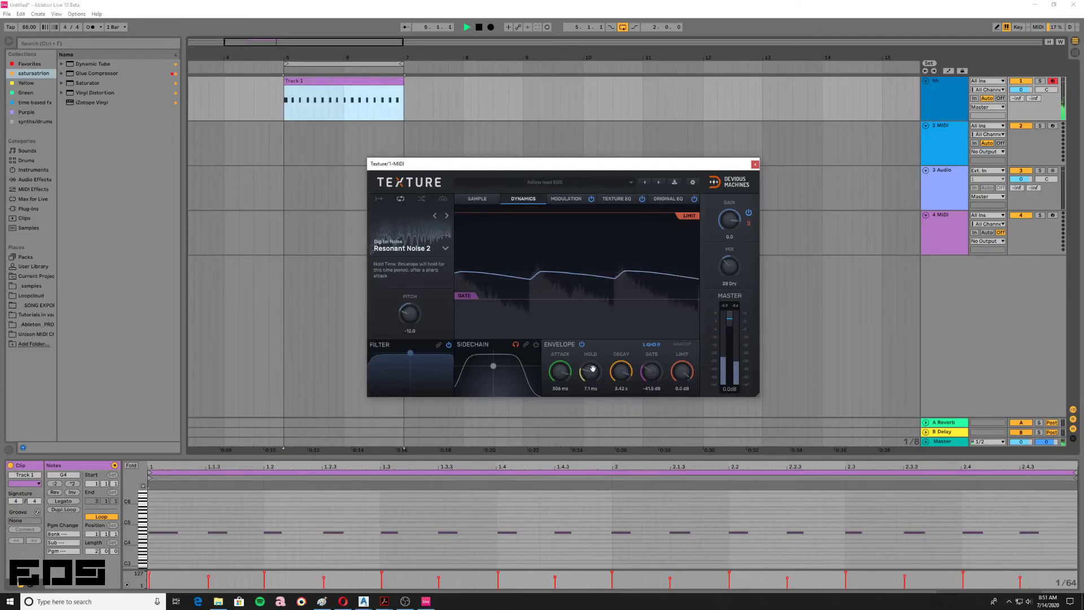
drag(621, 376, 621, 420)
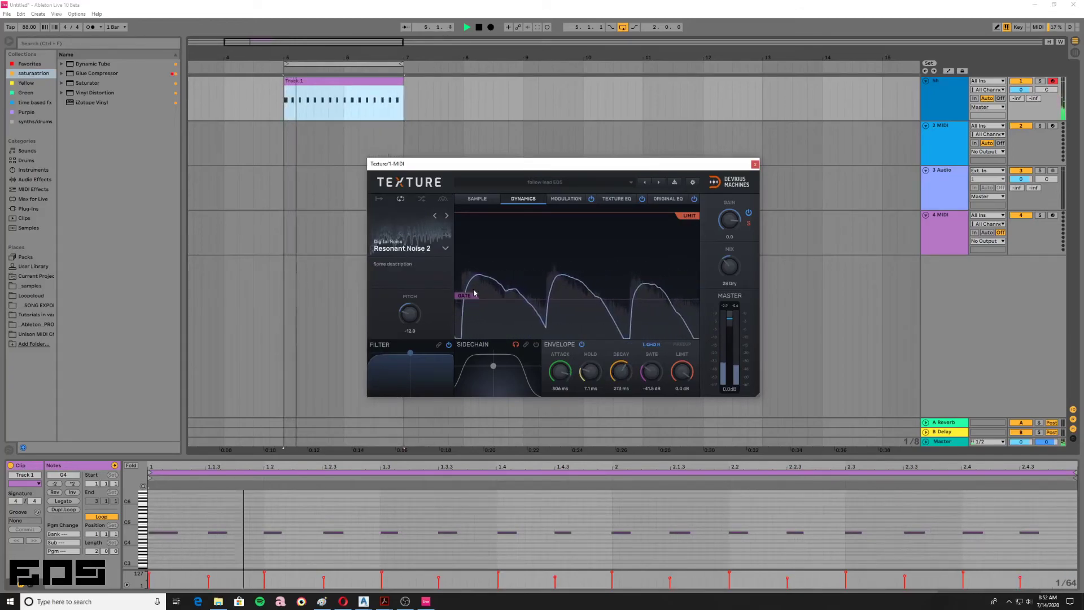
click(436, 216)
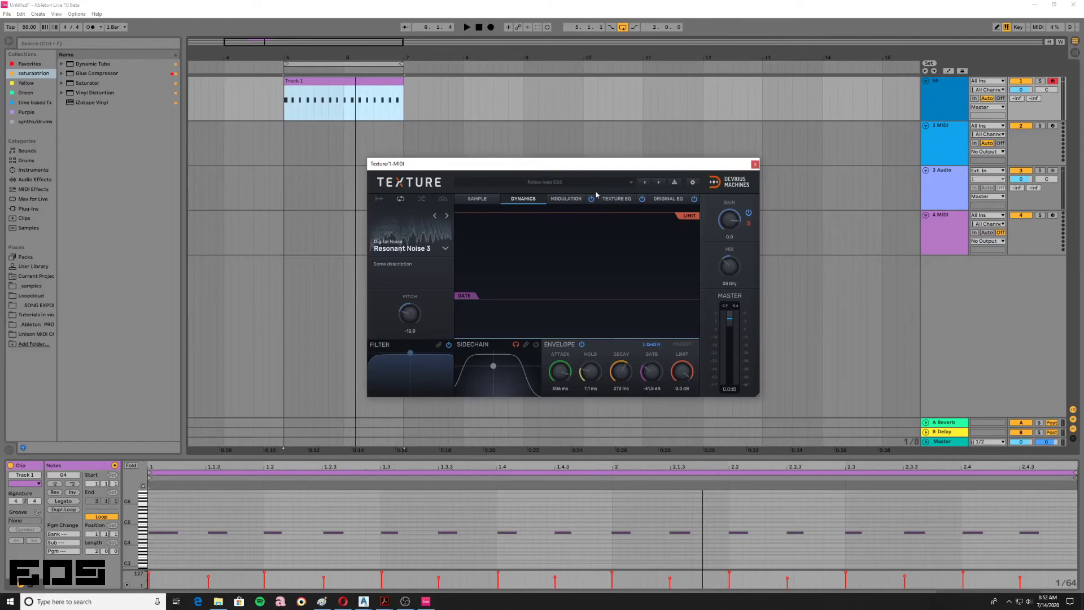
Load the Baby Boomer factory preset from Bass Adders, play the clip, and lower the limit to about -24 dB.
click(574, 186)
mouse_move(500, 194)
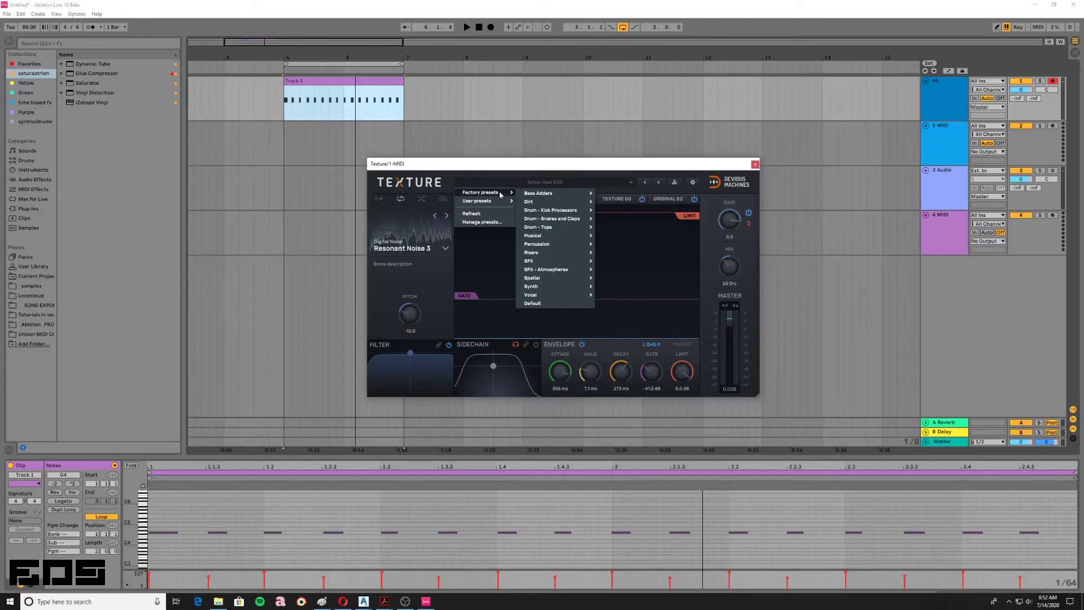
mouse_move(565, 198)
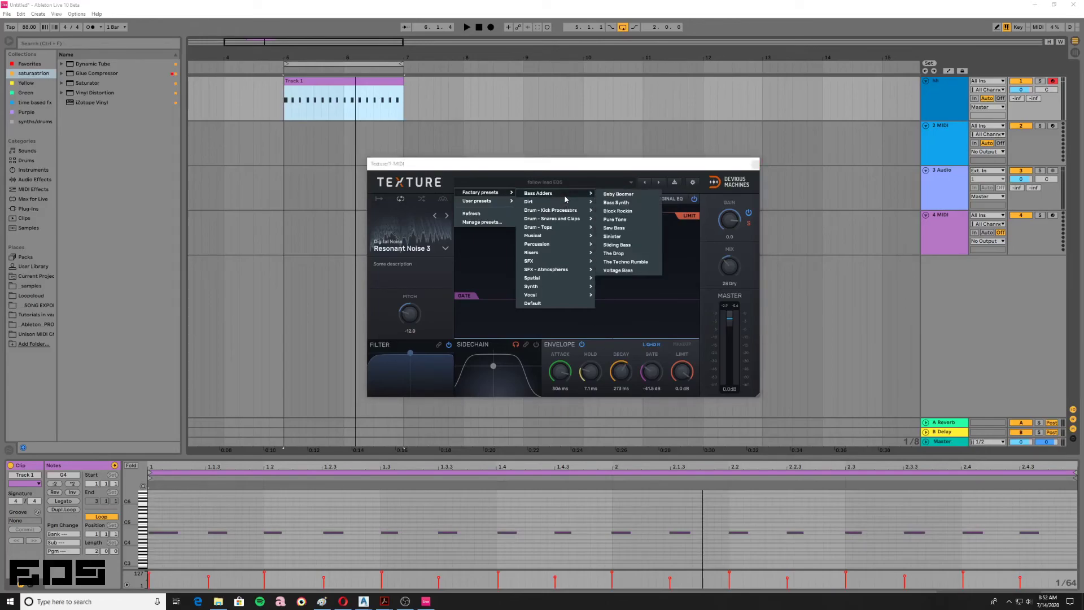
click(618, 196)
key(space)
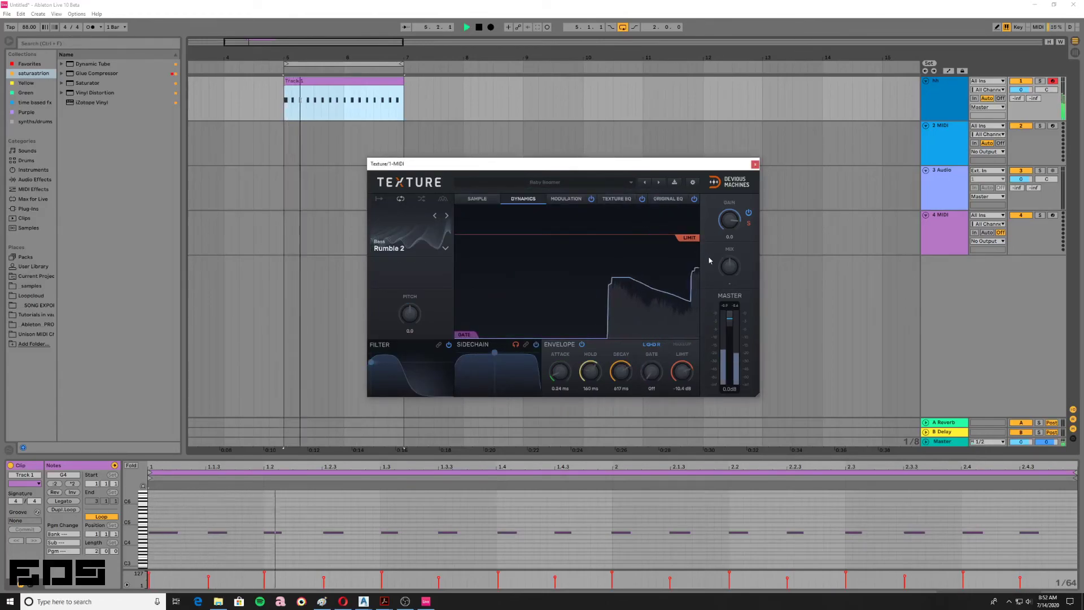
drag(686, 237, 682, 269)
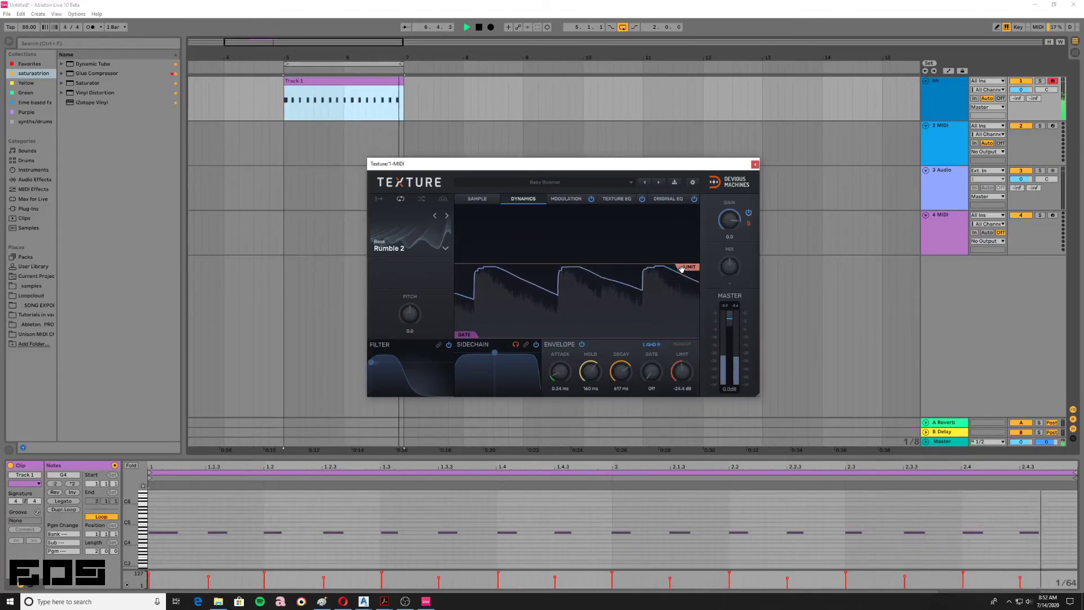
Advance through the Bass Adders presets to Pure Tone and set its limit to about -39 dB during playback.
click(657, 183)
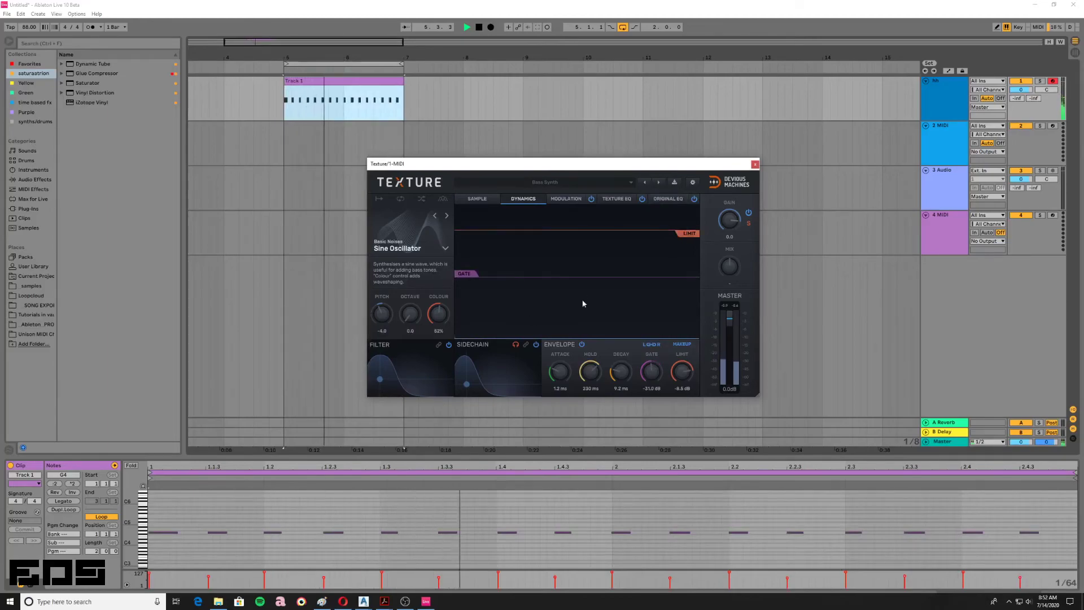
click(573, 185)
click(574, 185)
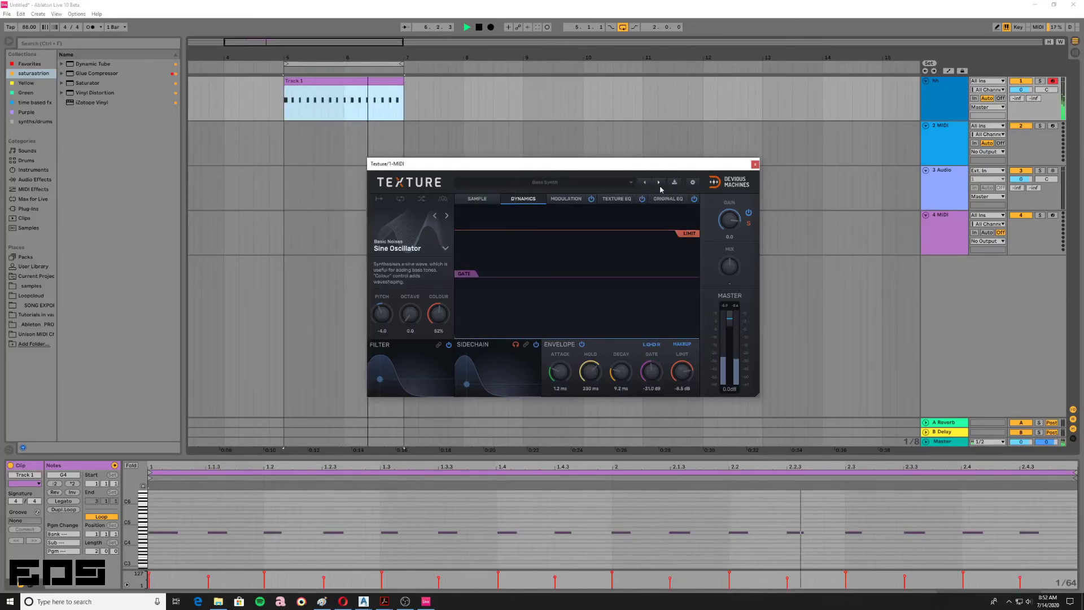
click(660, 183)
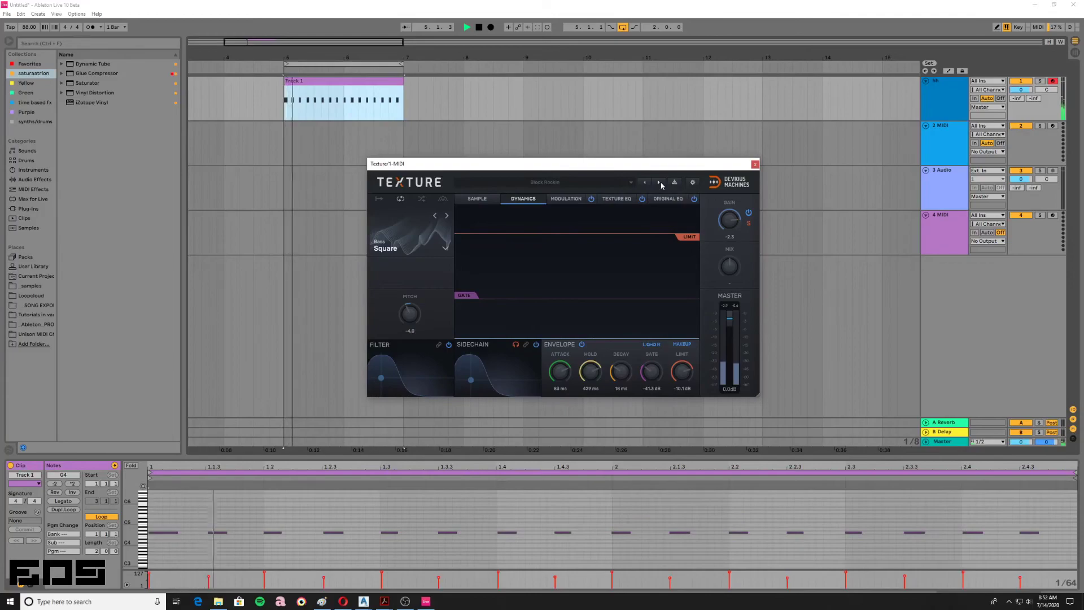
click(659, 183)
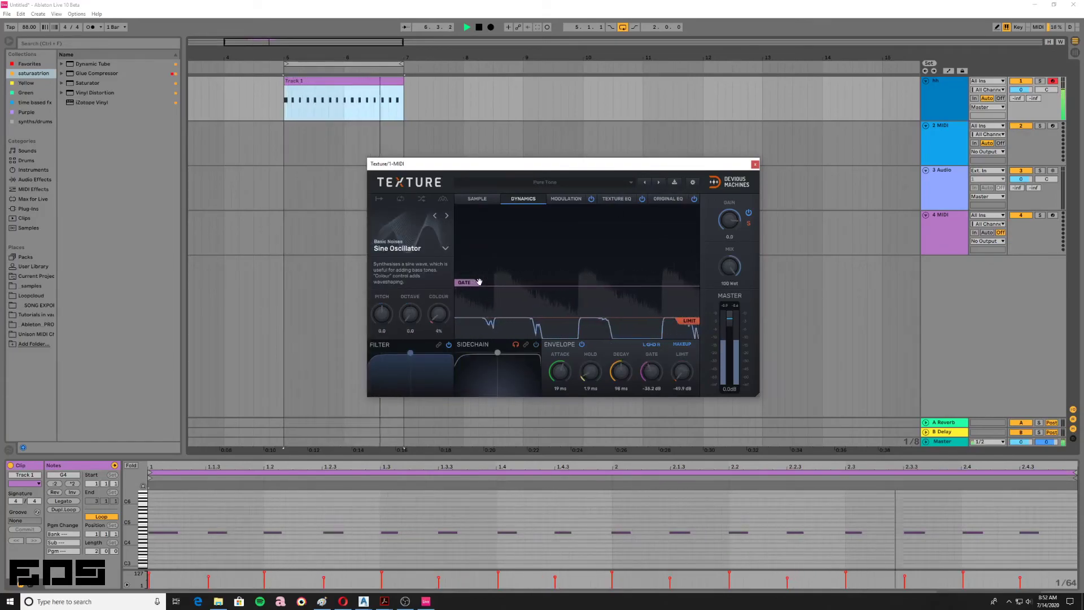
drag(690, 320, 693, 295)
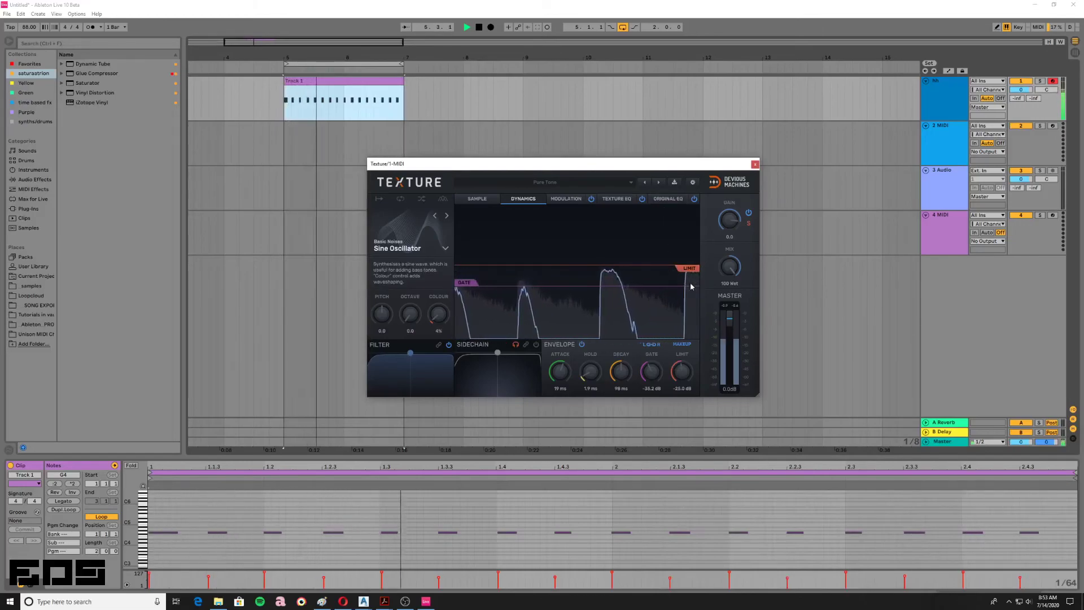
drag(691, 270, 689, 295)
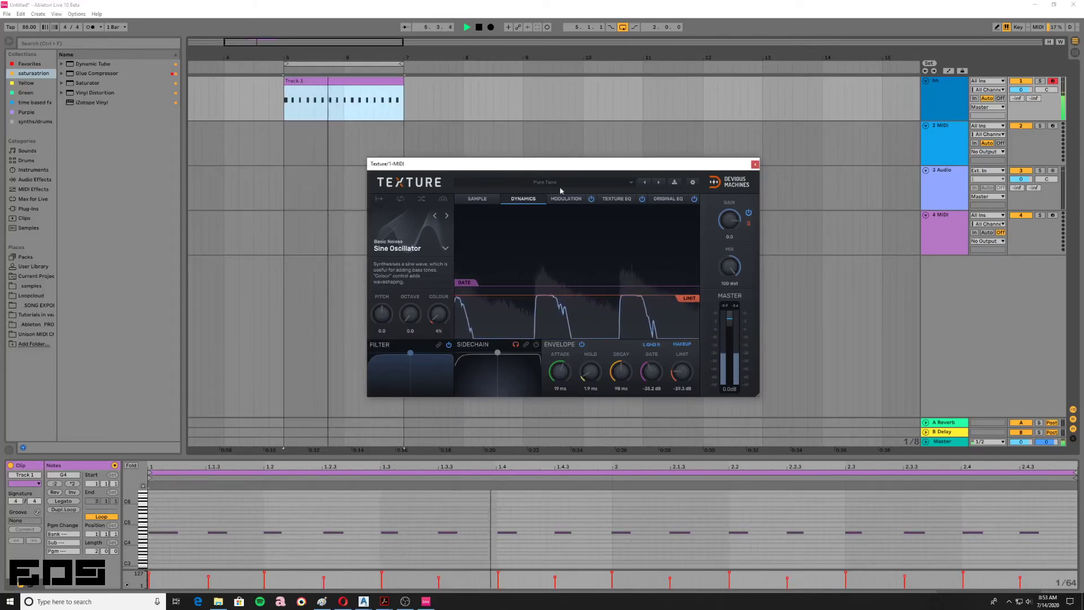
Save the current settings as a preset named SUB ADDER and move the plugin window higher over the arrangement.
click(674, 183)
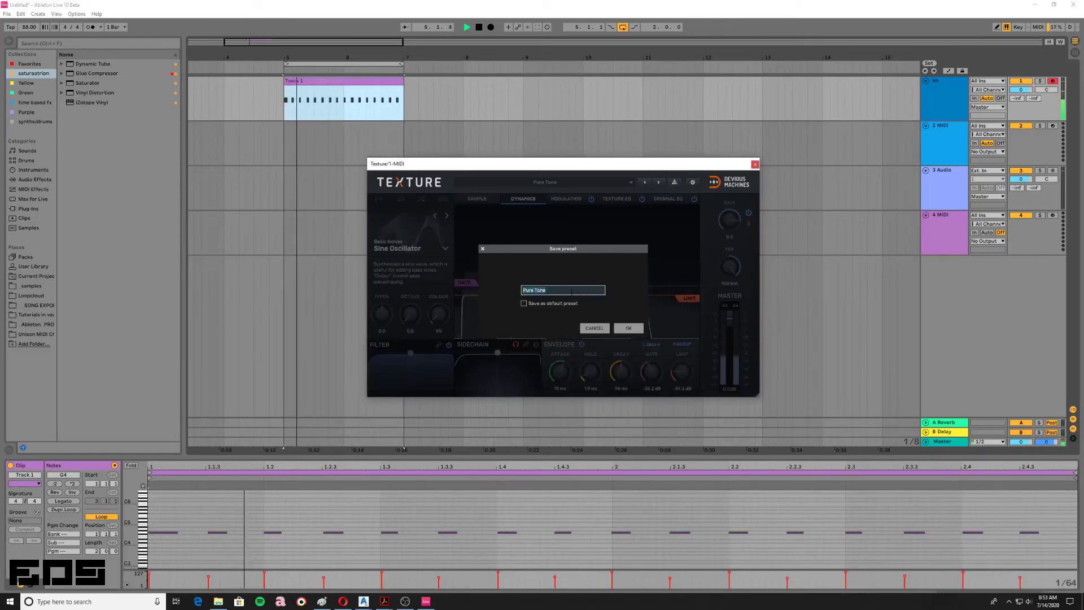
key(BackSpace)
key(BackSpace)
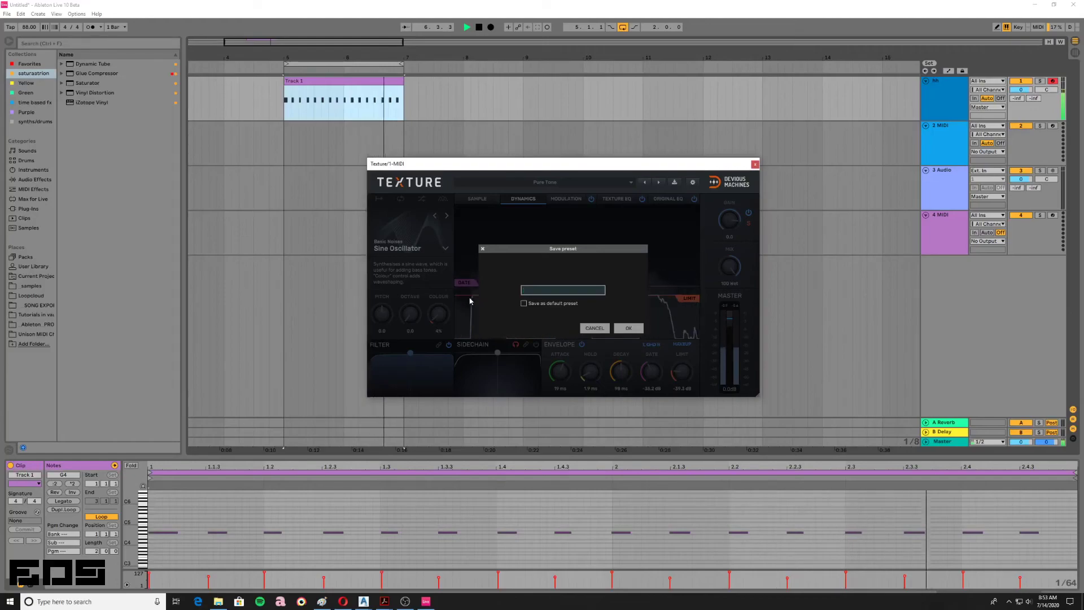
text(SUB ADDE)
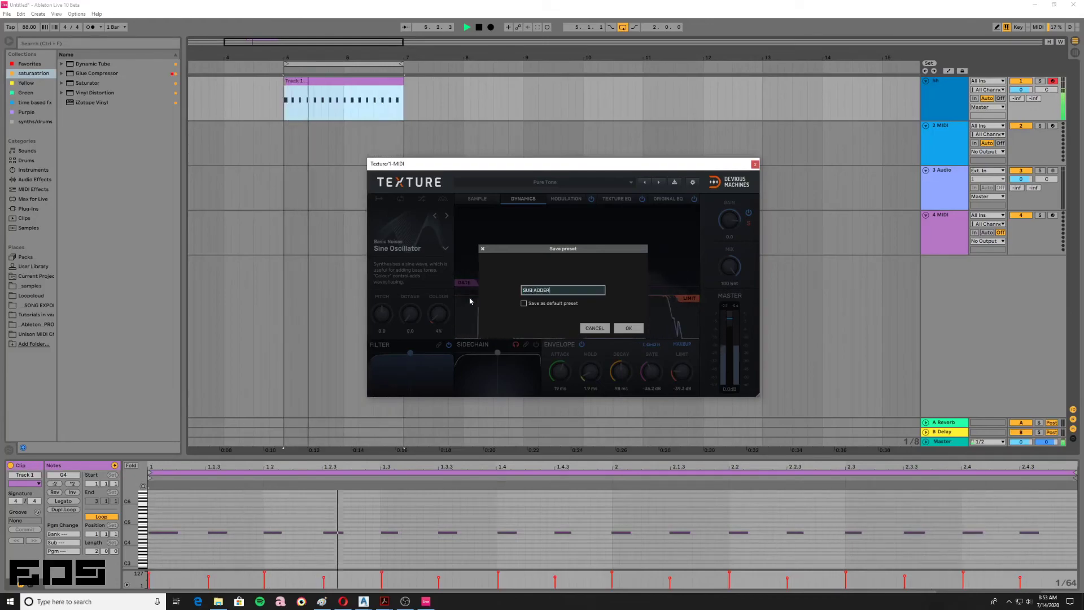
text(R)
key(Return)
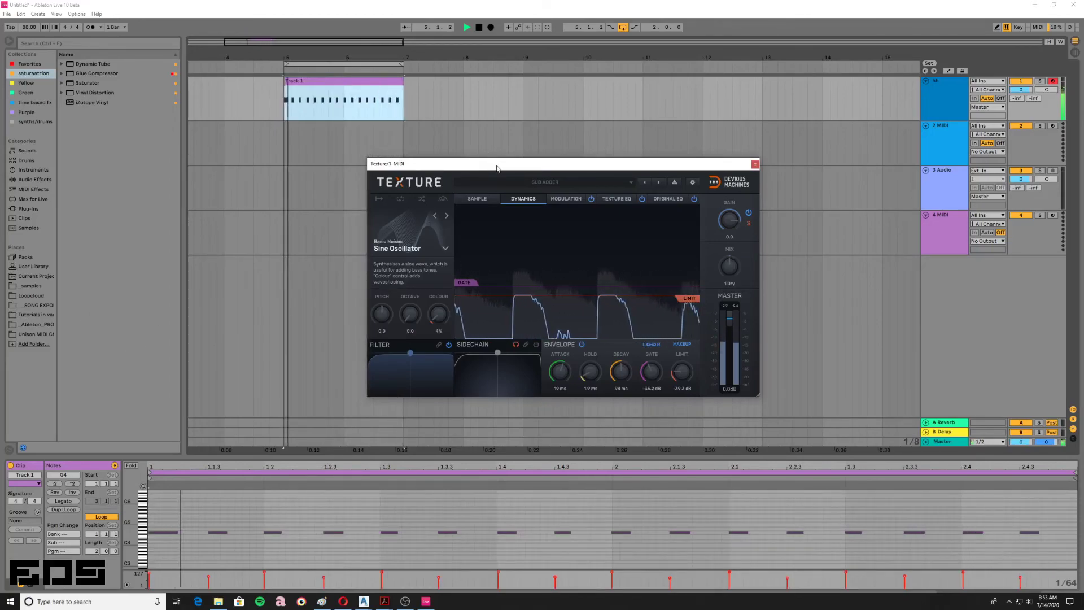
drag(468, 164, 528, 100)
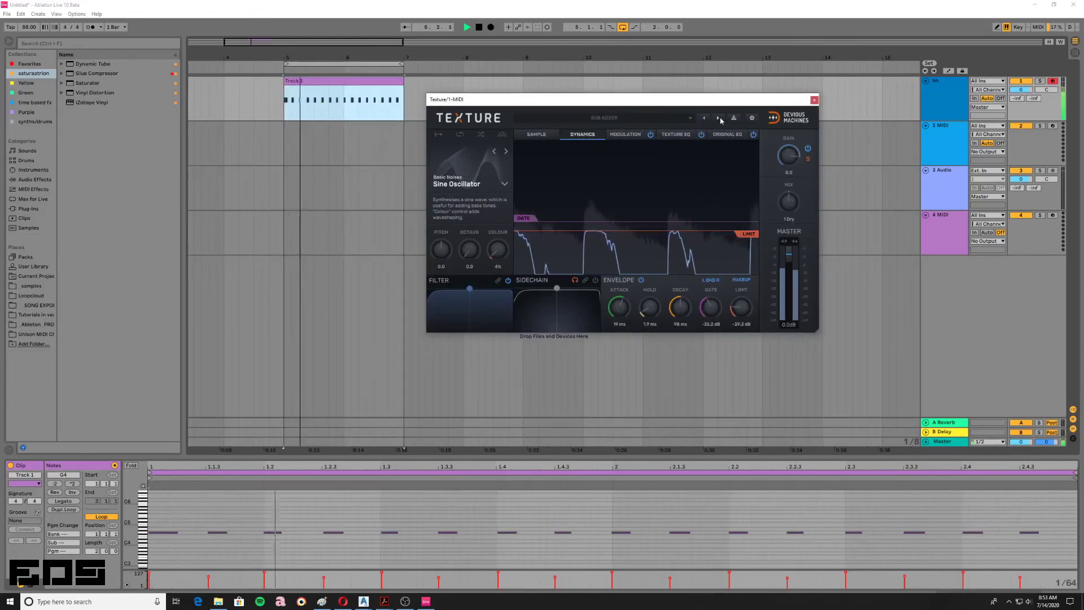
Shift the SUB ADDER preset's mix slightly towards wet and audition the next preset.
mouse_move(790, 201)
mouse_down()
mouse_move(789, 167)
mouse_move(789, 186)
mouse_up()
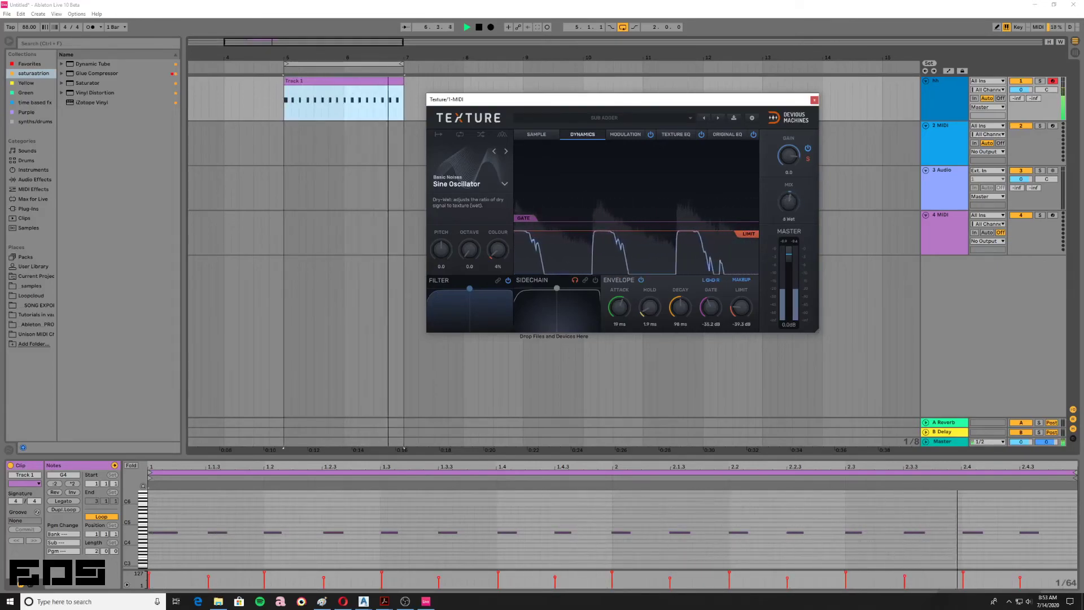
click(717, 119)
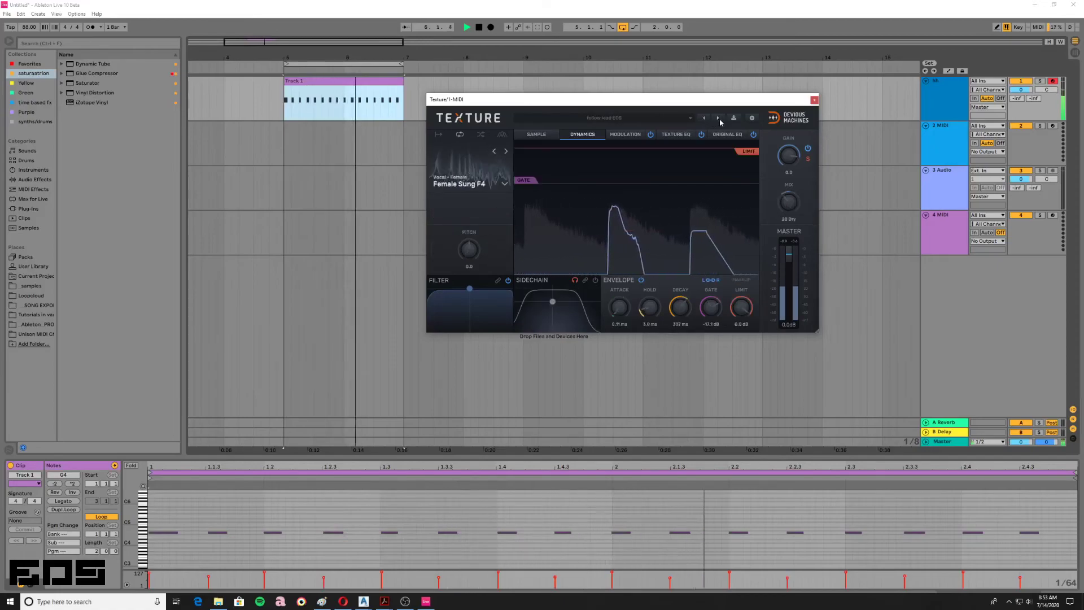
Load a Bass Adders factory preset, advance to The Techno Rumble, and reduce its mix to just wetter than an even blend.
click(688, 119)
mouse_move(542, 128)
mouse_move(609, 129)
click(683, 180)
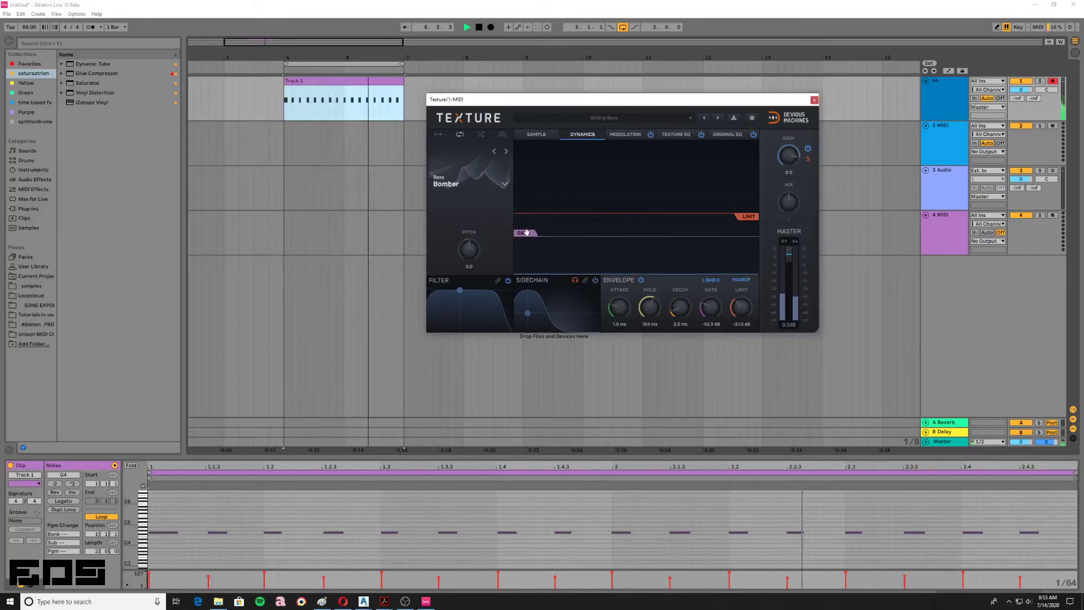
click(717, 118)
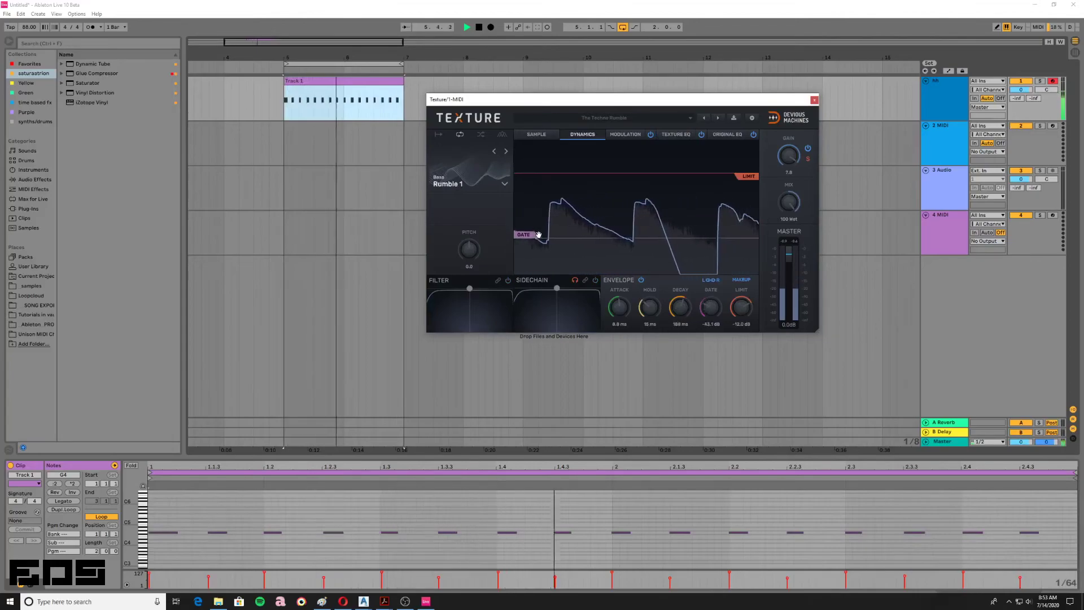
drag(787, 202, 783, 202)
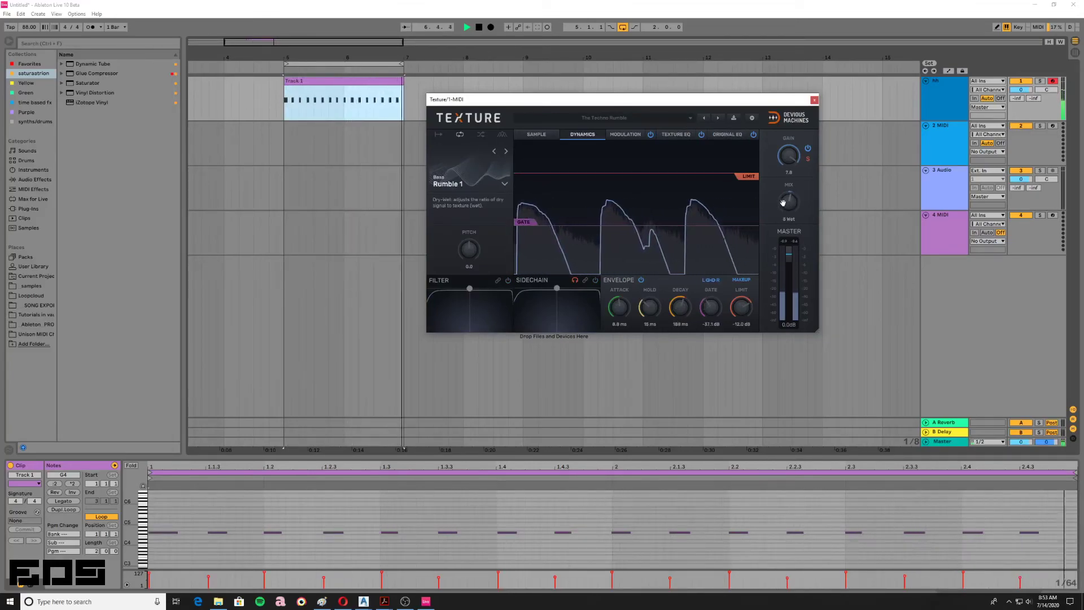
Advance past the Bass Adders presets and load the Broken Circuit factory preset from Dirt.
click(718, 118)
click(718, 118)
click(719, 118)
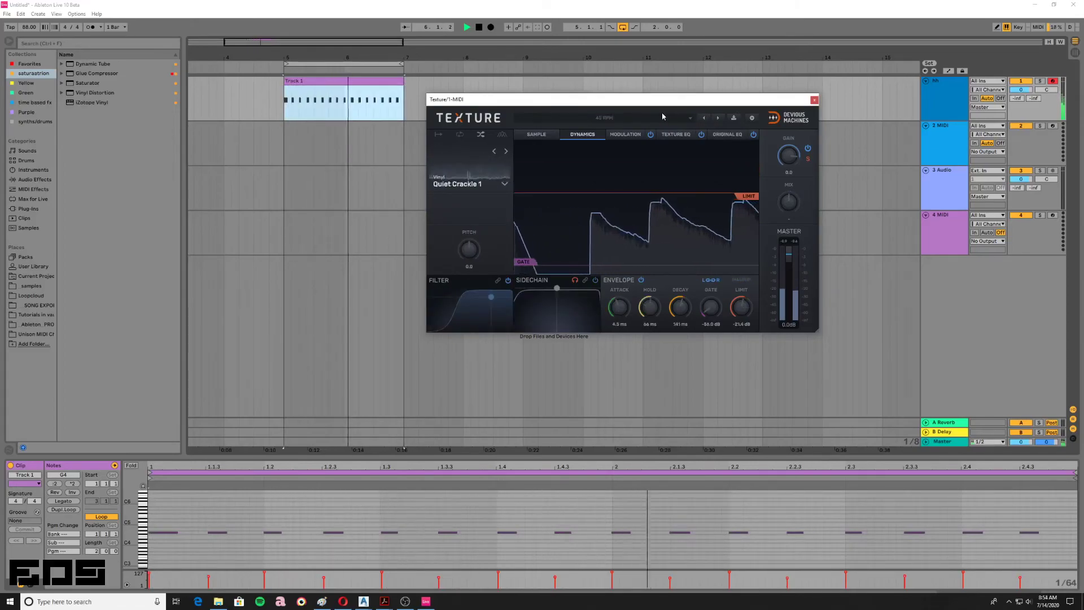
click(666, 117)
mouse_move(542, 128)
mouse_move(610, 140)
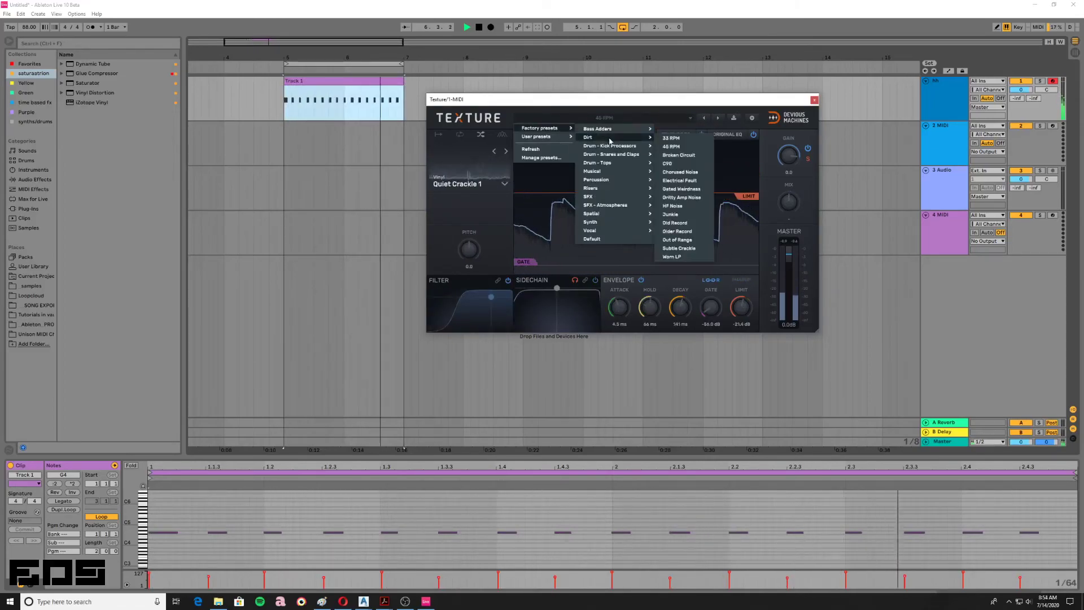
click(679, 154)
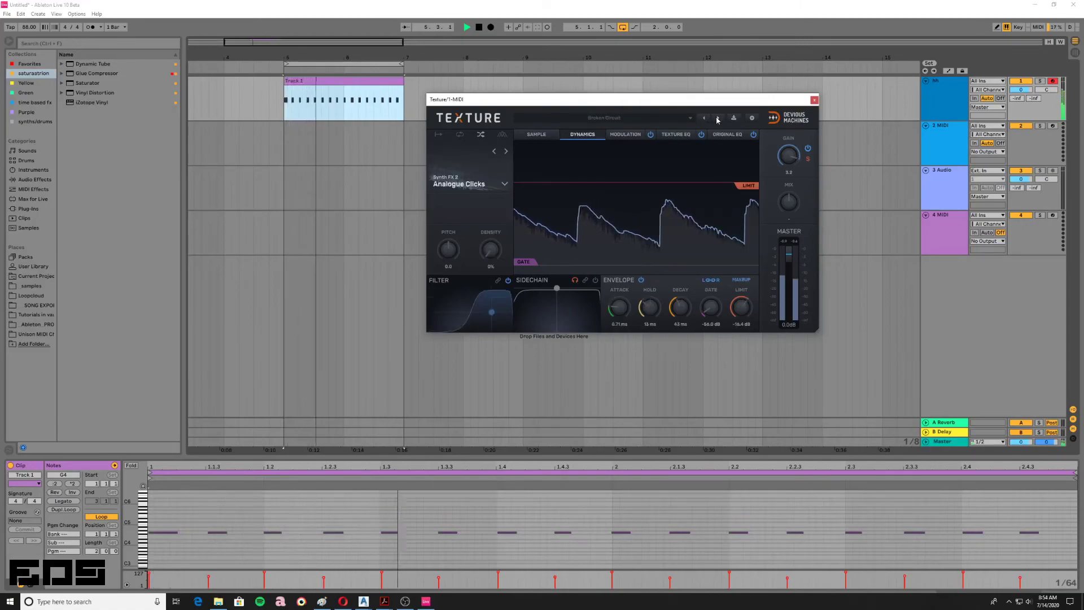
Audition the Dirt presets from C90 through Gritty Amp Noise, raising the limit of Gated Weirdness to about -4.8 dB.
click(718, 118)
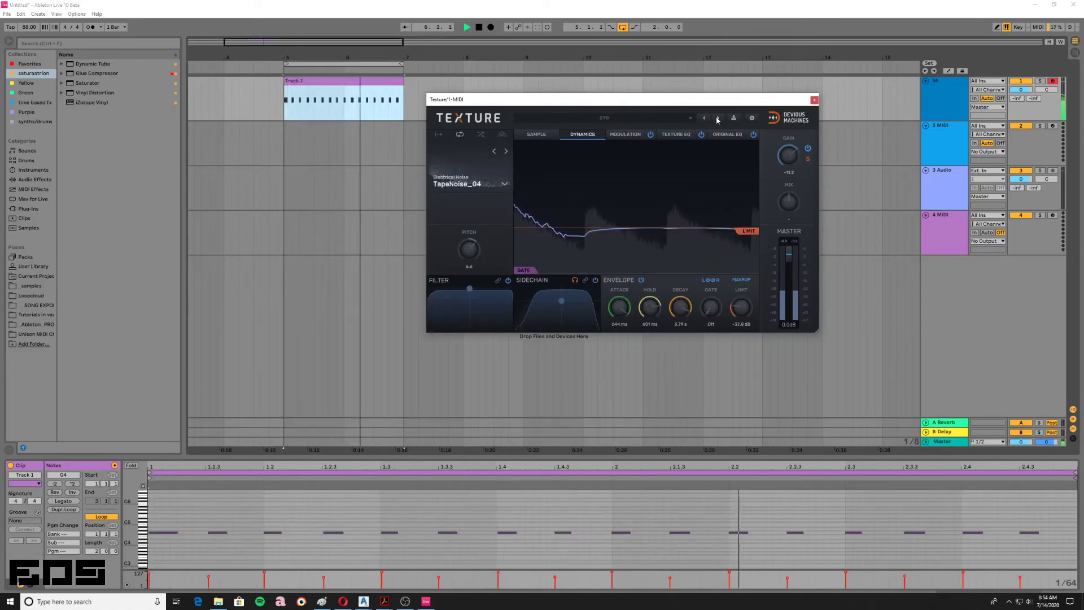
click(718, 118)
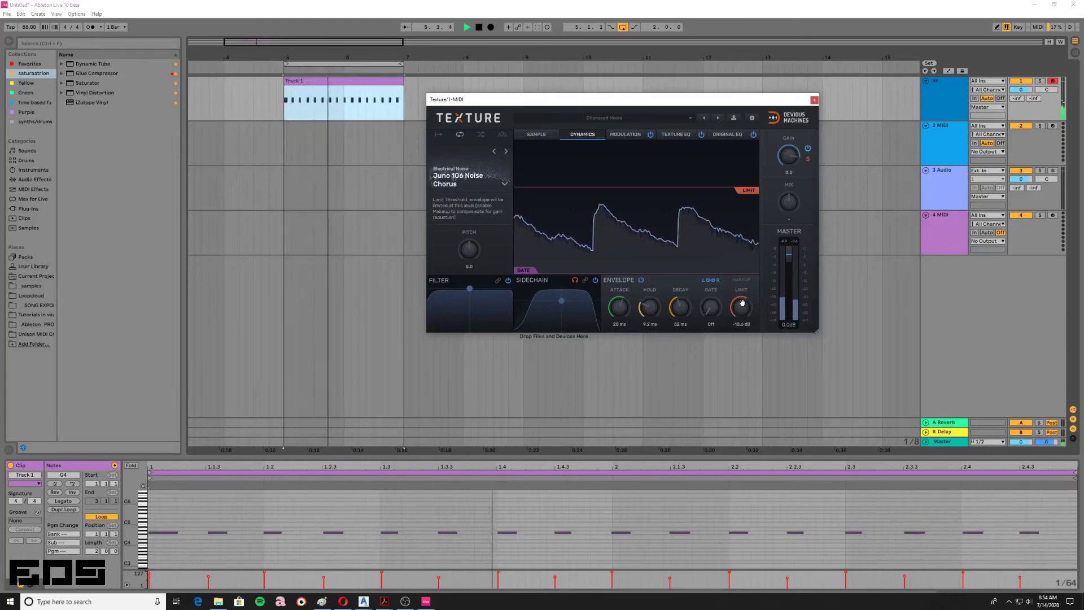
click(718, 118)
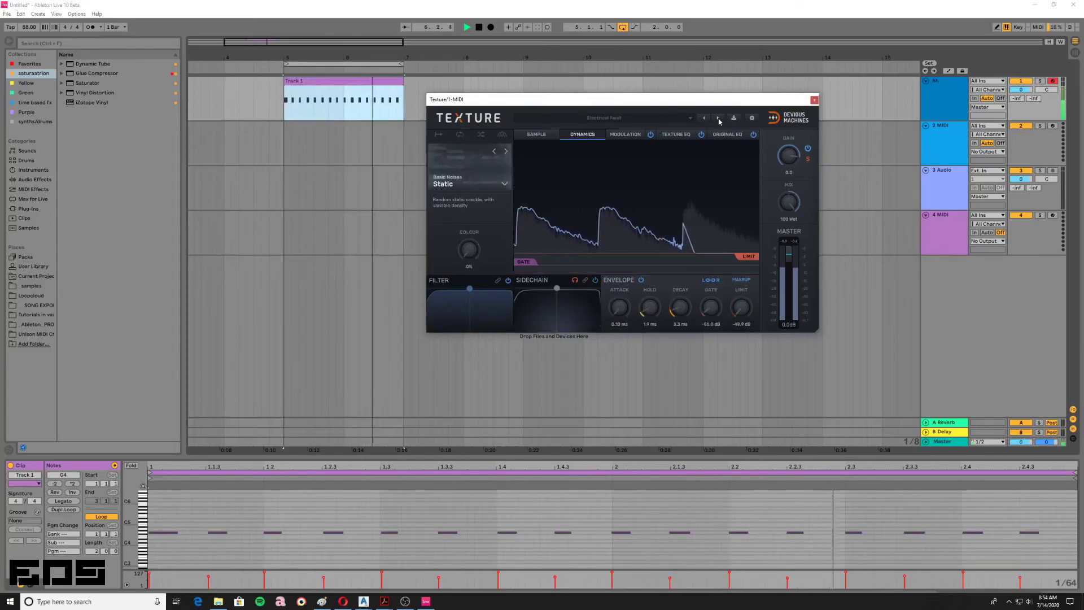
click(718, 118)
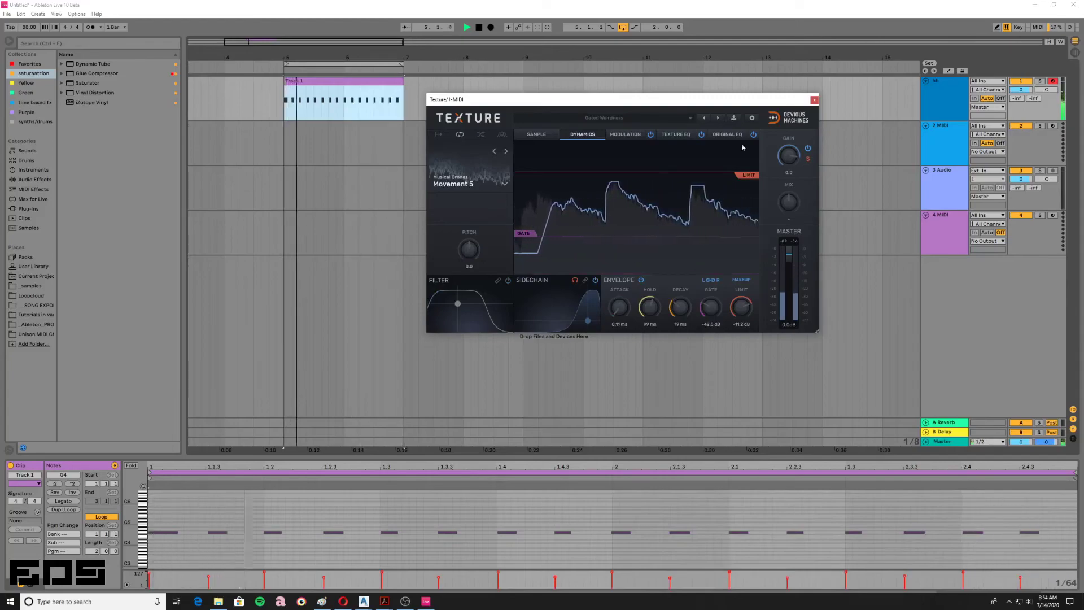
mouse_move(741, 172)
mouse_down()
mouse_move(749, 223)
mouse_move(748, 161)
mouse_up()
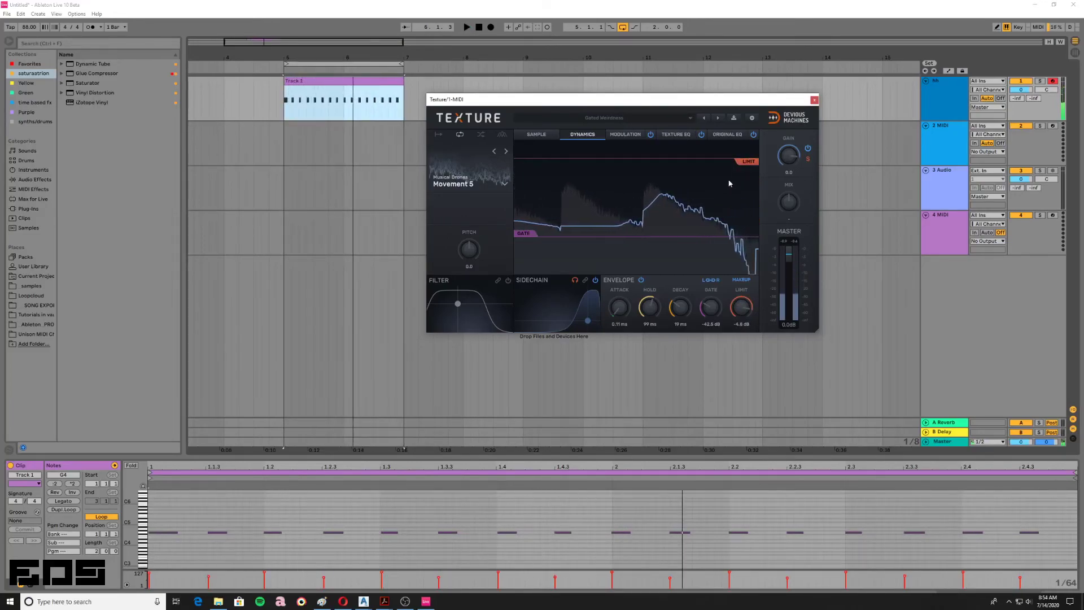
click(718, 118)
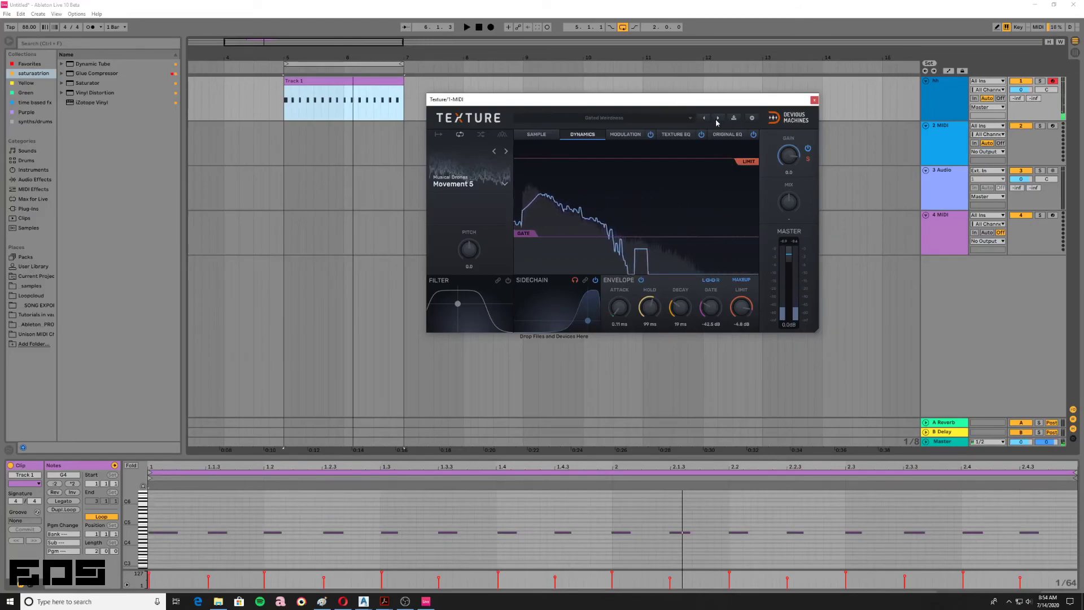
Load the Booming Verb factory preset from Drum - Kick Processors and restart clip playback.
click(617, 119)
mouse_move(538, 130)
mouse_move(623, 148)
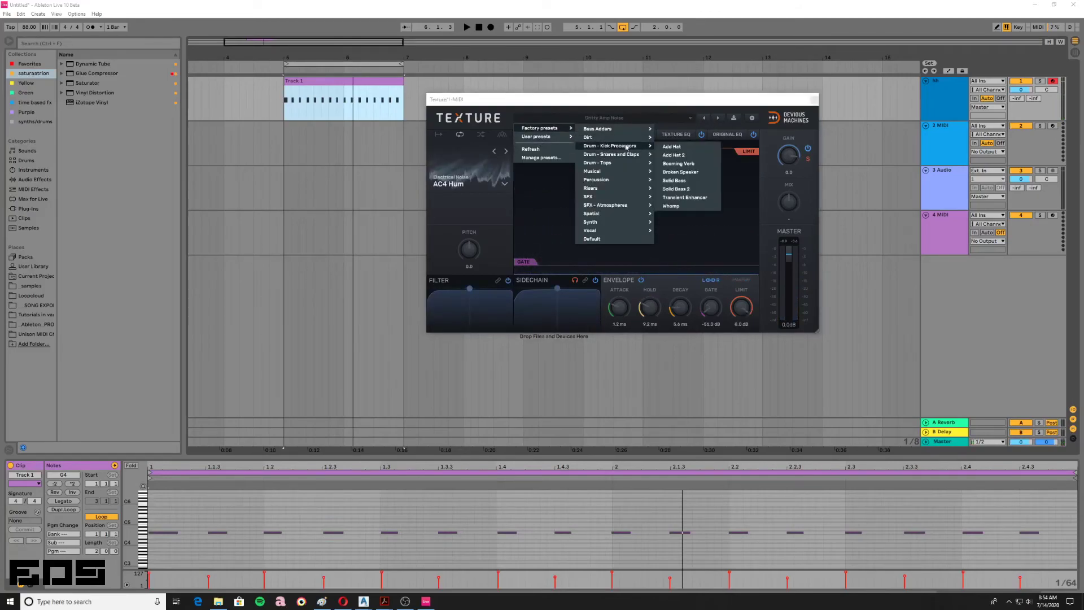
click(692, 164)
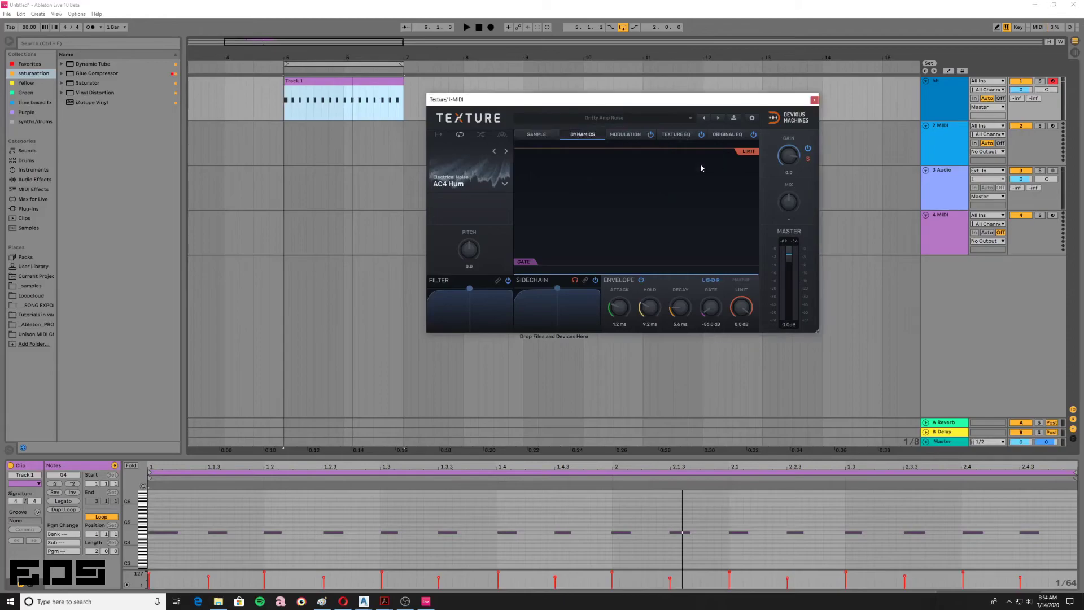
key(space)
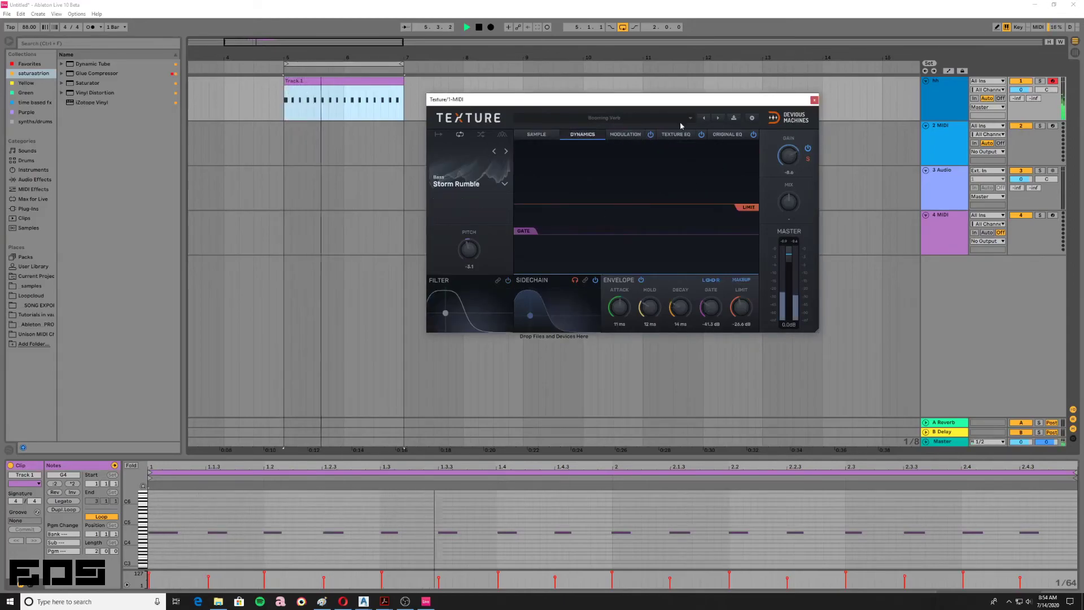
Switch to the Add Bite preset and move its noise filter down to a lower centre frequency.
click(719, 119)
click(718, 119)
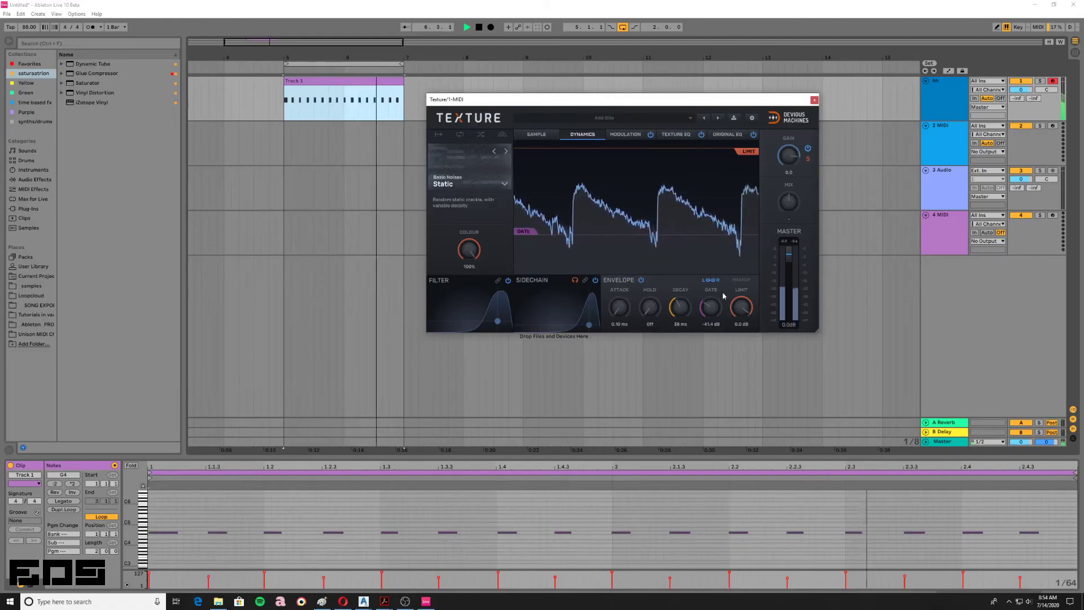
drag(497, 322, 479, 309)
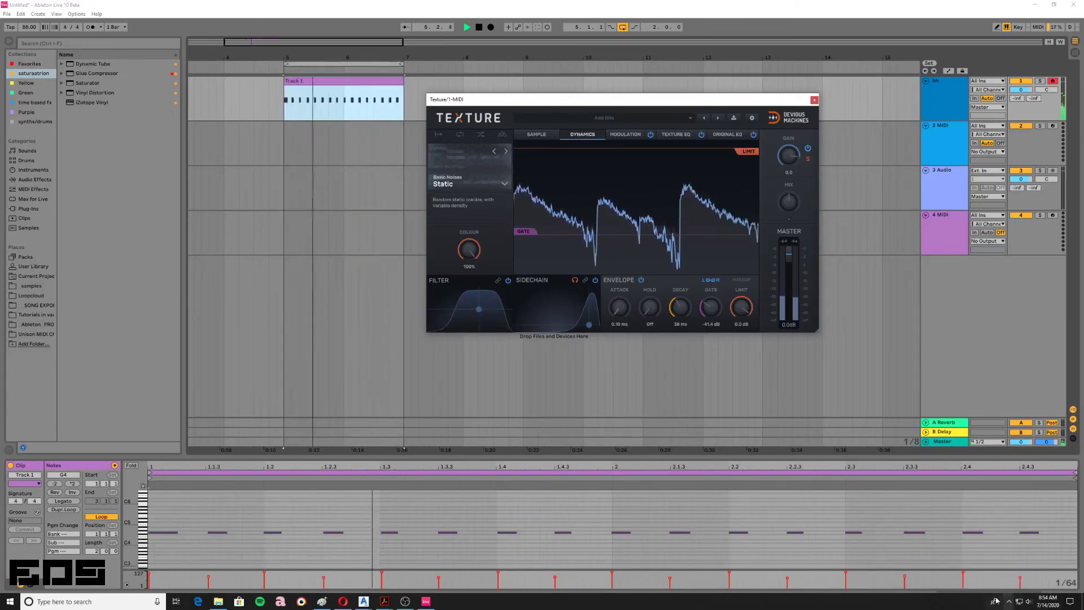
Show the first MIDI track's devices and add the Max for Live audio effect LFO after Texture.
click(927, 103)
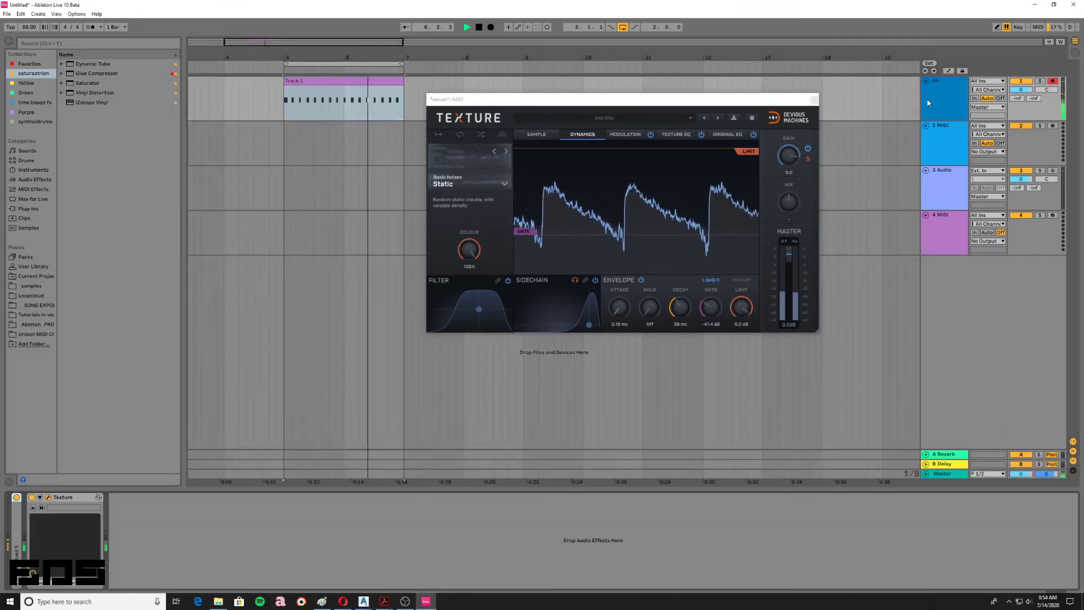
click(33, 199)
click(62, 65)
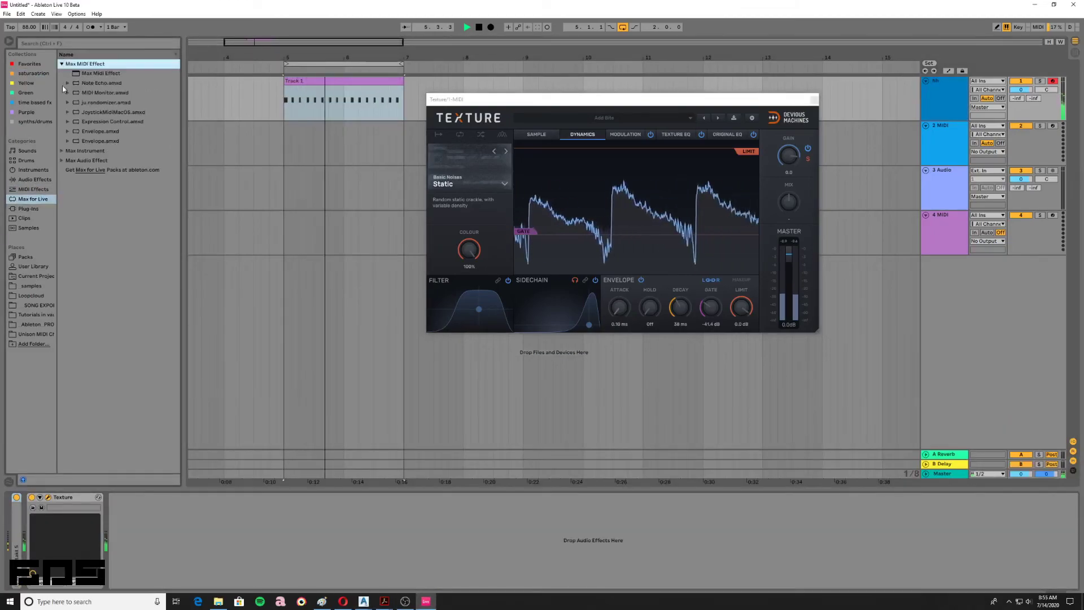
click(61, 160)
drag(94, 151, 154, 548)
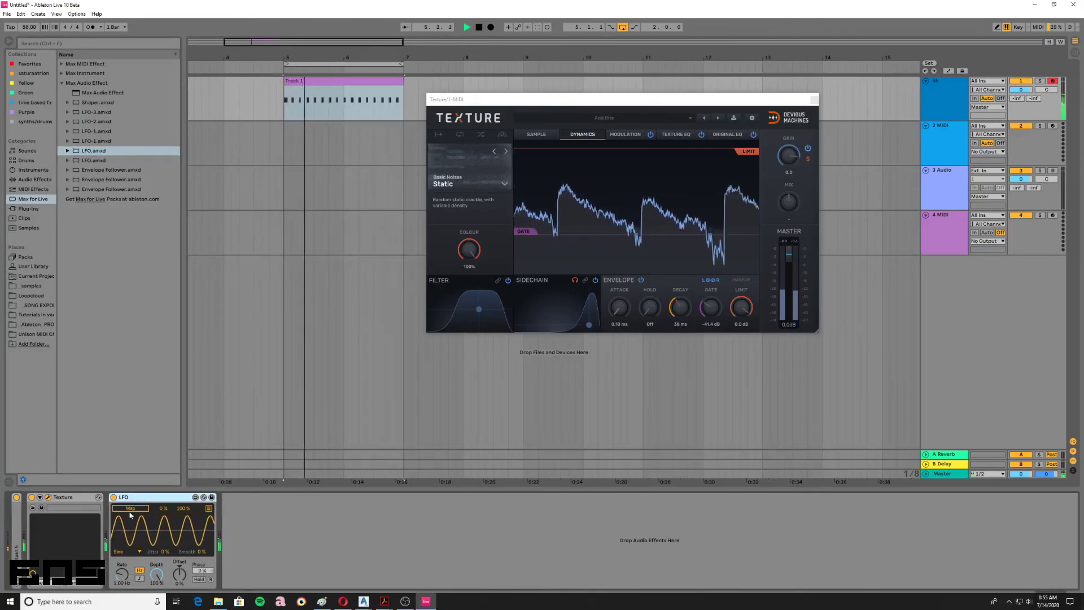
Expose Texture's filter frequency and bandwidth as device parameters and map the LFO to the filter frequency.
click(40, 497)
click(125, 497)
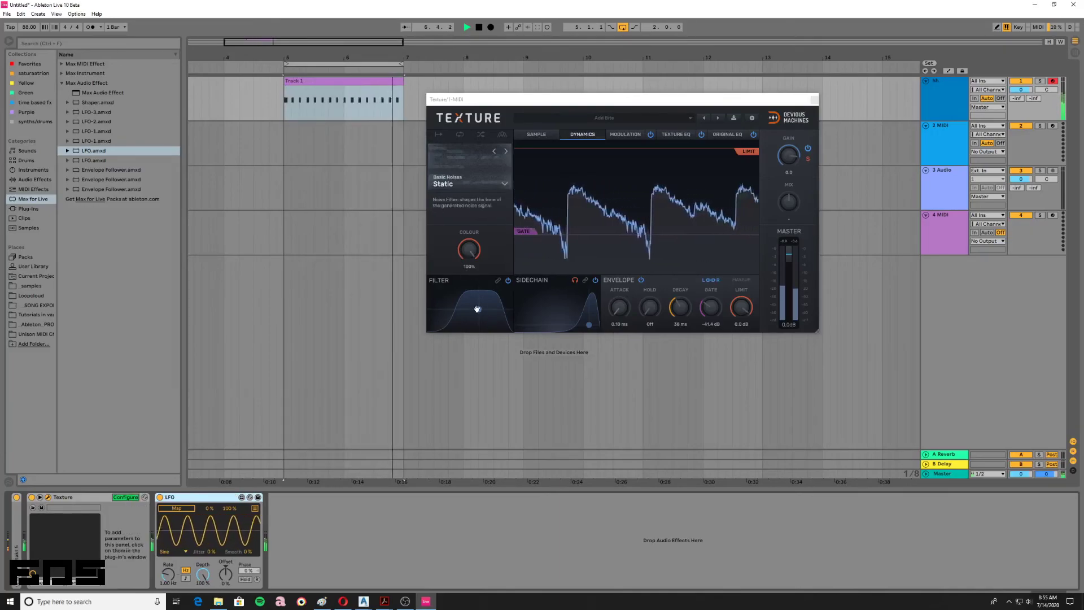
drag(477, 309, 466, 309)
click(128, 498)
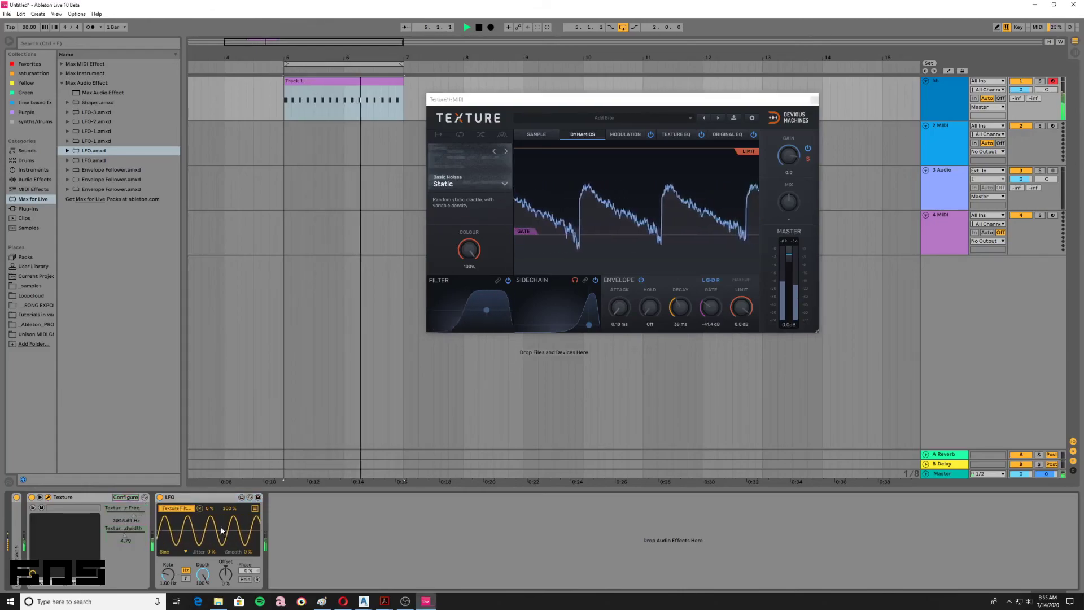
Set the LFO to the Random waveform with a rate of about 4.9 Hz and 100% smoothing.
click(178, 552)
click(168, 535)
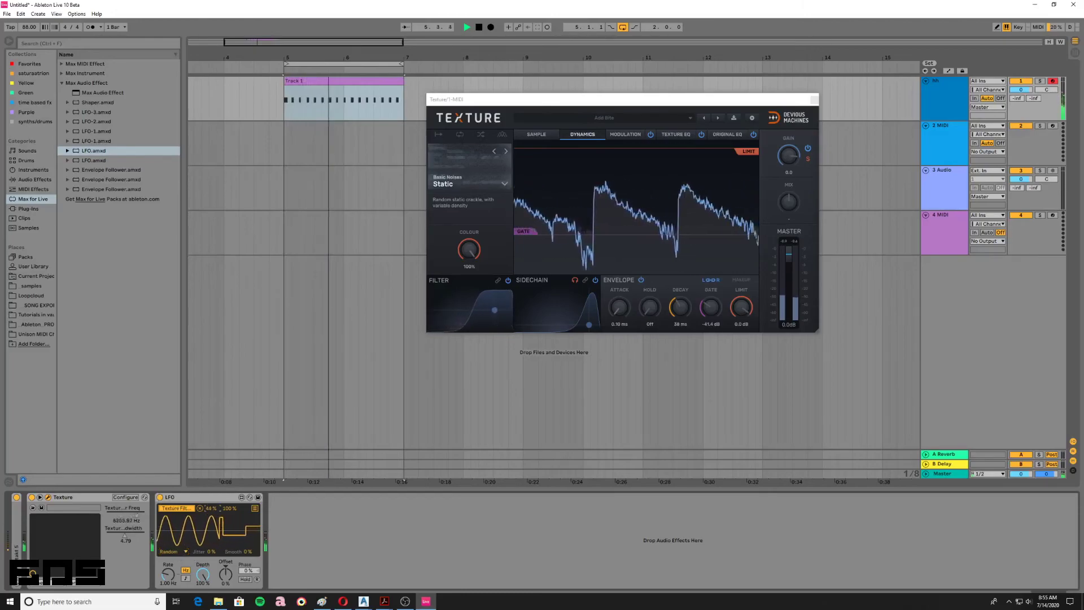
drag(167, 574, 168, 567)
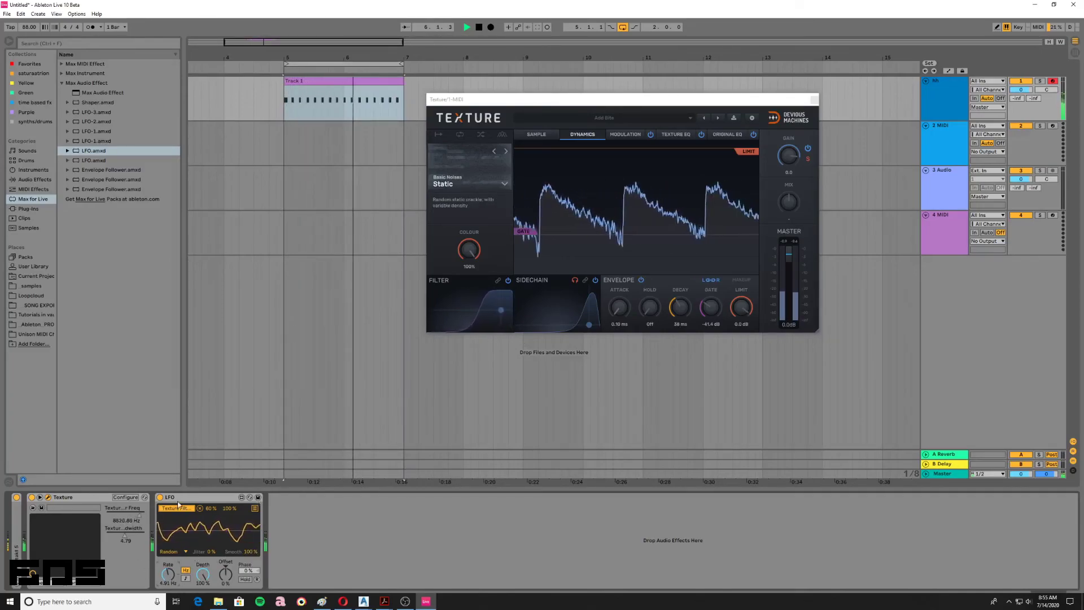
Set the LFO mapping's minimum to 38% and reduce Texture's filter bandwidth to 3.49.
click(255, 509)
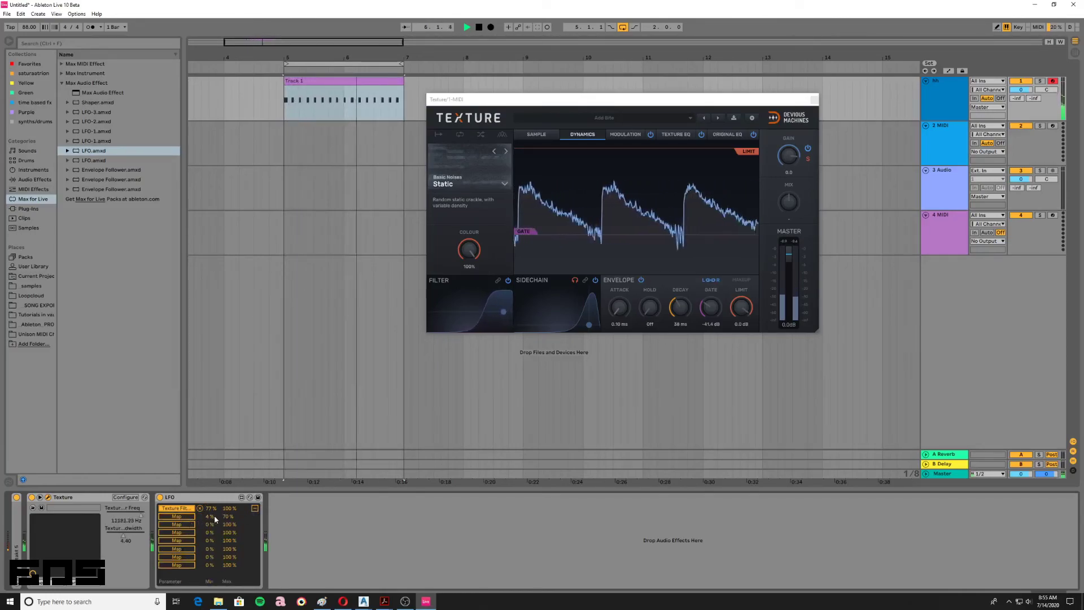
drag(214, 512, 223, 511)
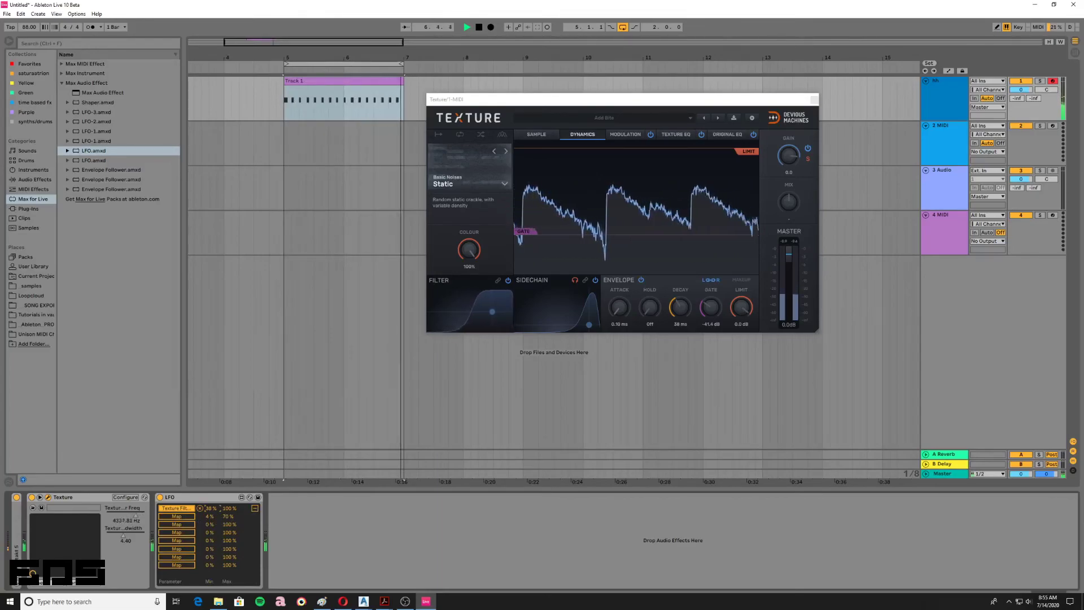
mouse_move(124, 536)
mouse_down()
mouse_move(136, 540)
mouse_move(119, 537)
mouse_up()
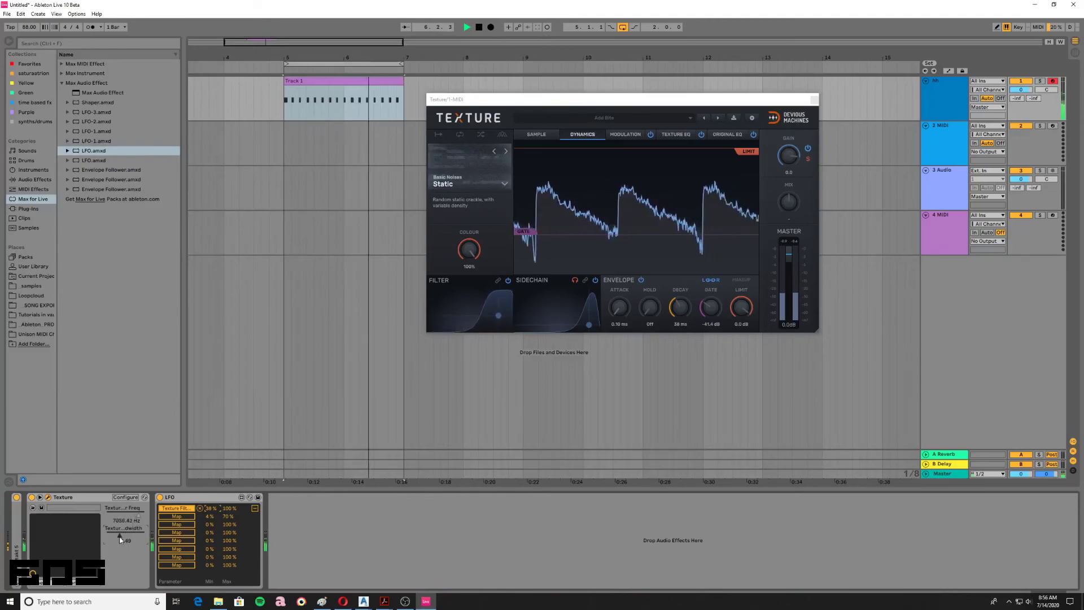
Reopen the Texture window, set its mix to All Dry, and bypass and re-enable the plugin to compare the sound.
key(ctrl+alt+p)
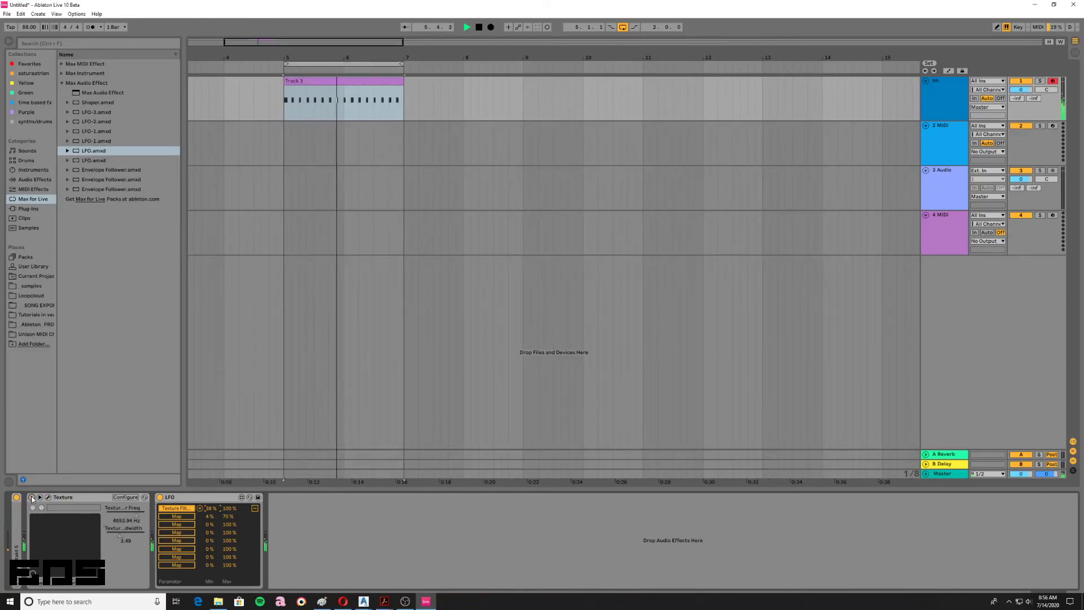
click(48, 497)
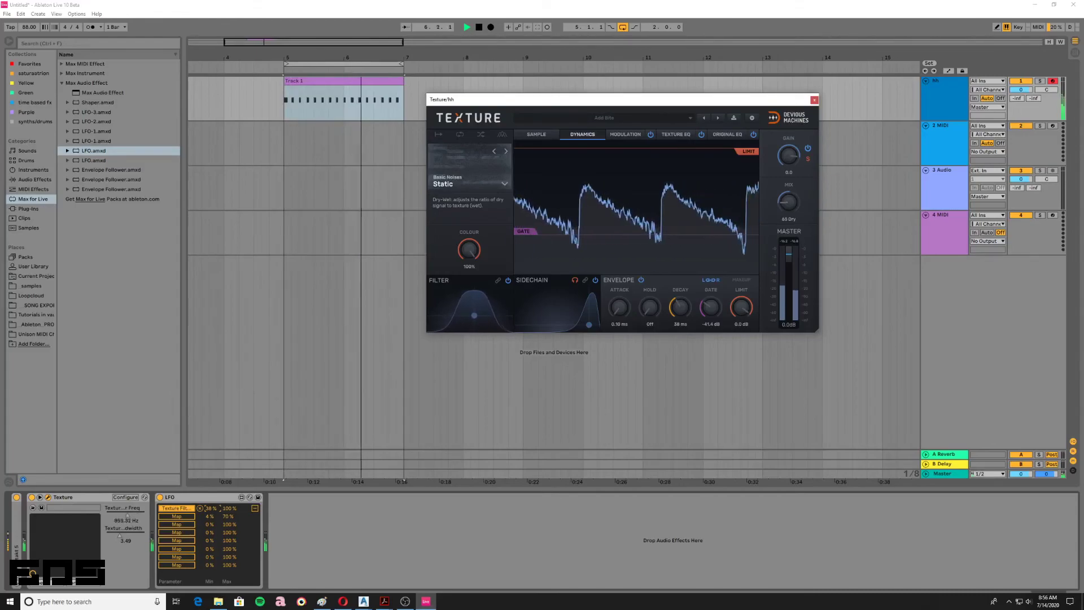
click(32, 498)
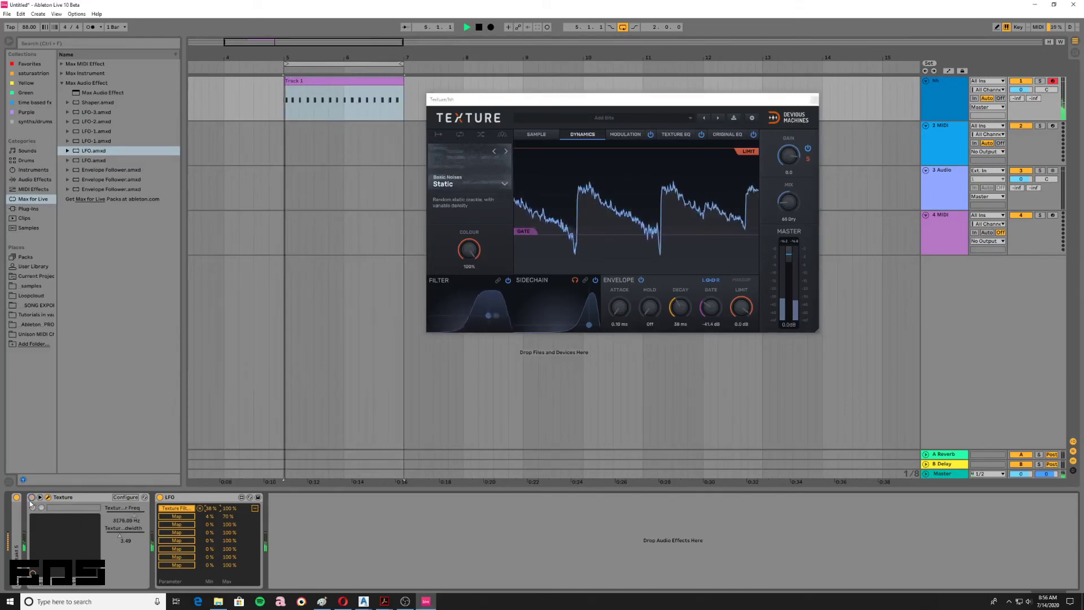
click(32, 498)
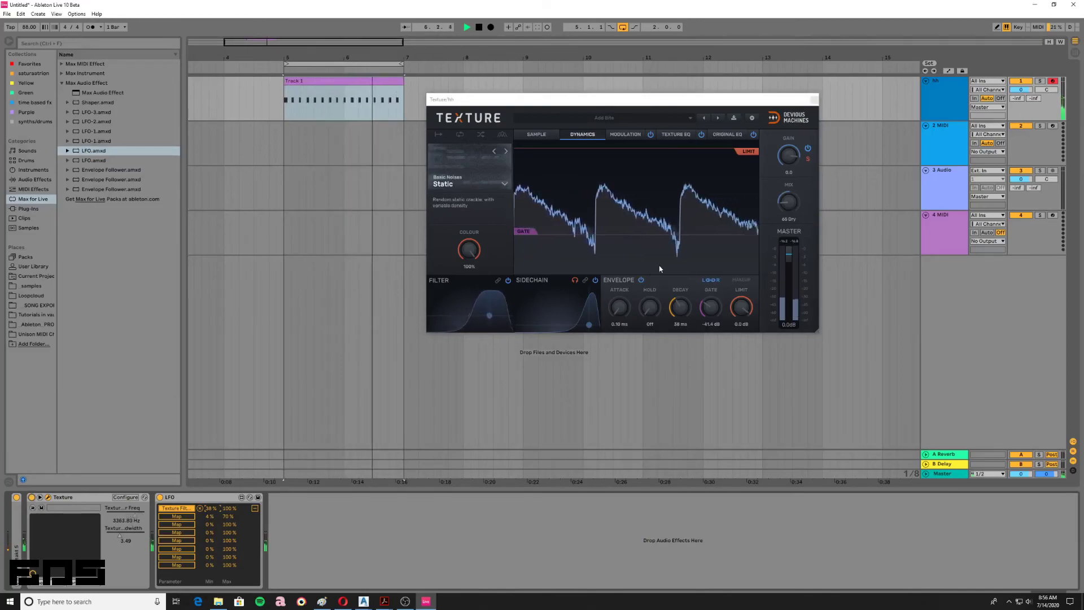
Shorten Texture's envelope decay to 14 ms and raise its gate threshold to about -29.6 dB.
drag(682, 320, 681, 306)
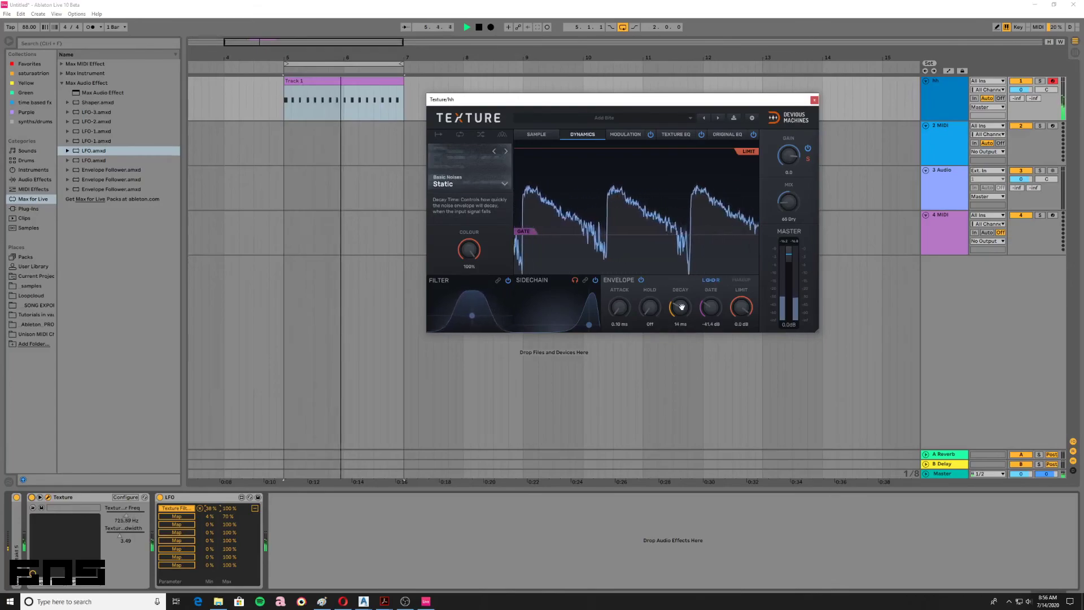
drag(524, 231, 525, 206)
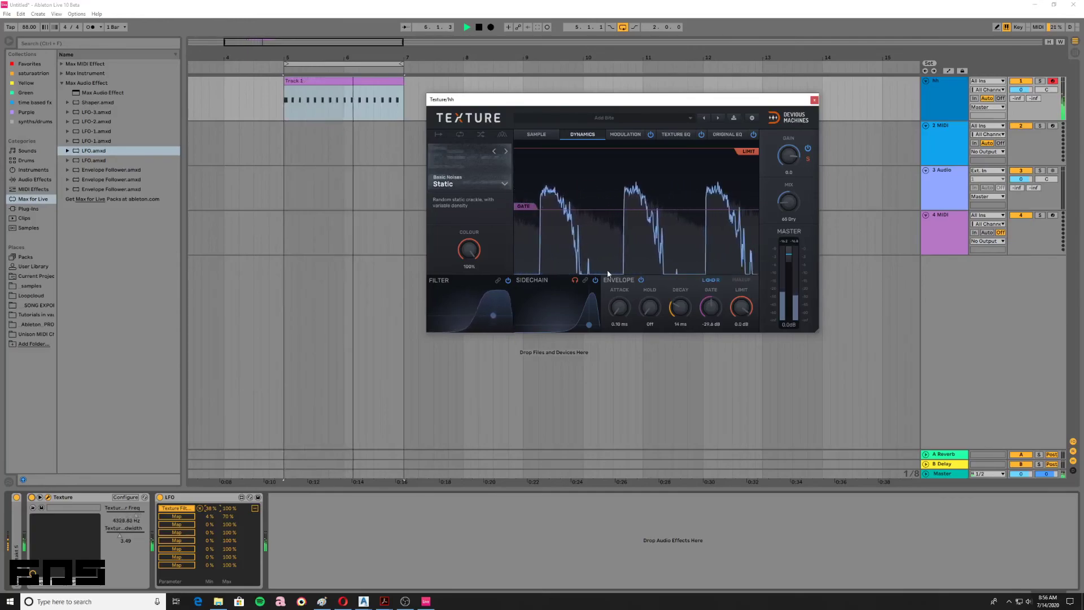
Toggle Texture to compare the sound, show its modulation settings, and play back the drum loop.
click(32, 502)
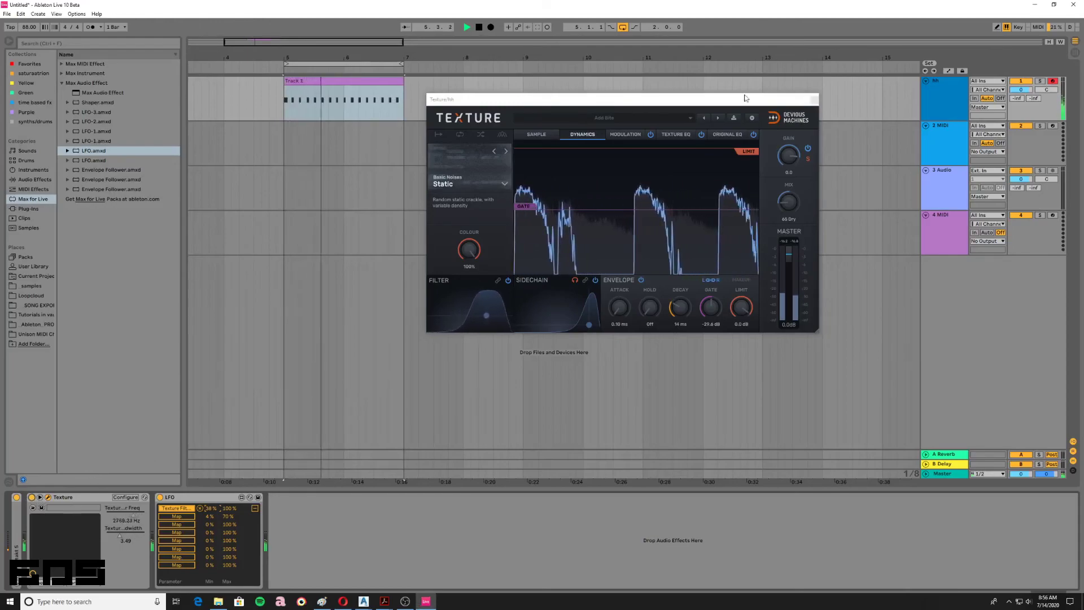
click(626, 133)
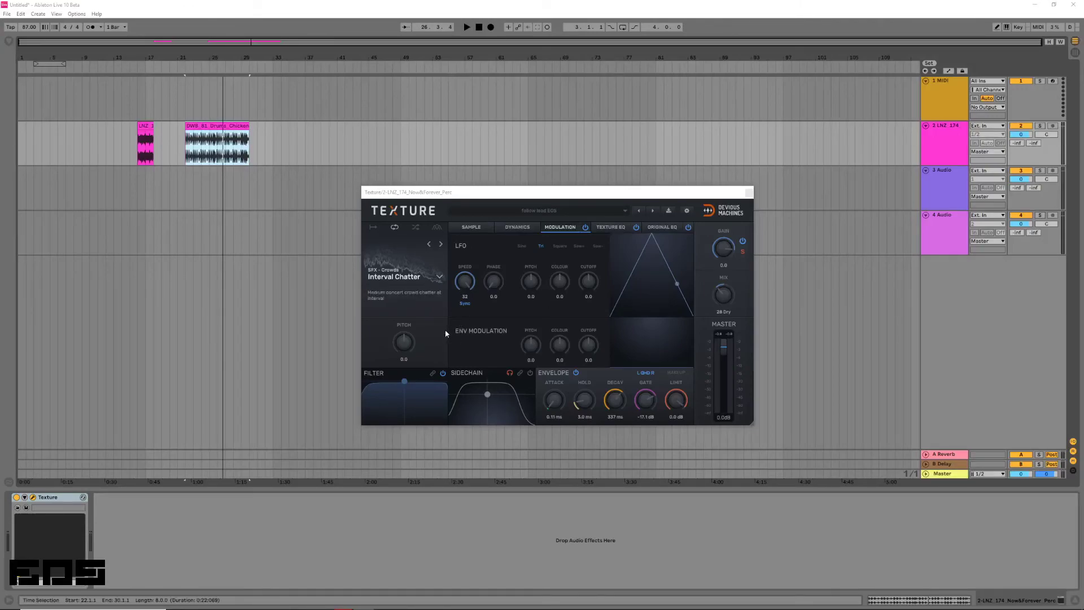
click(529, 225)
click(554, 230)
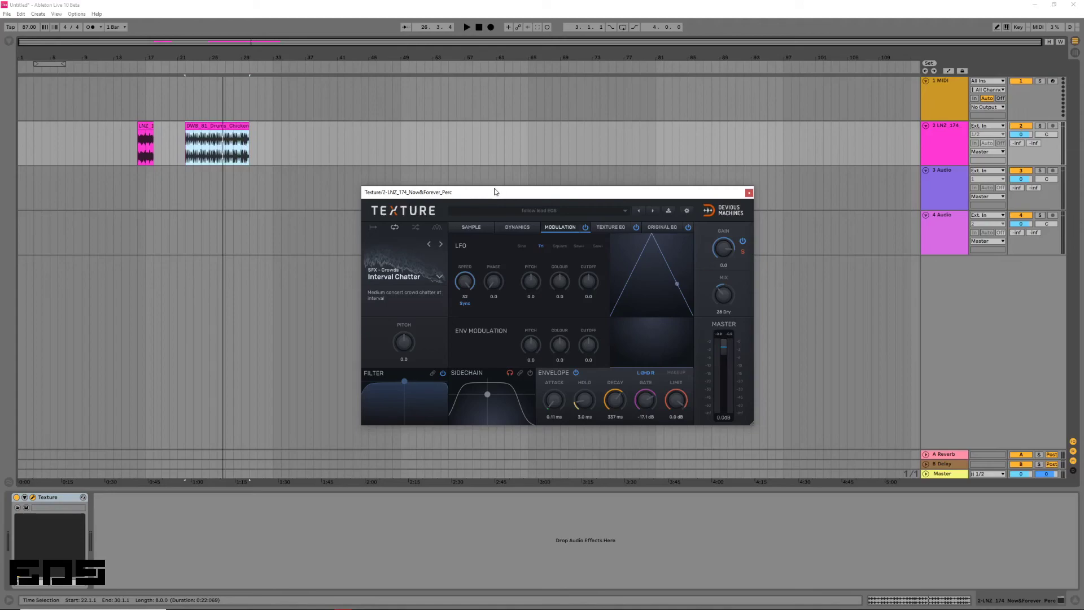
key(space)
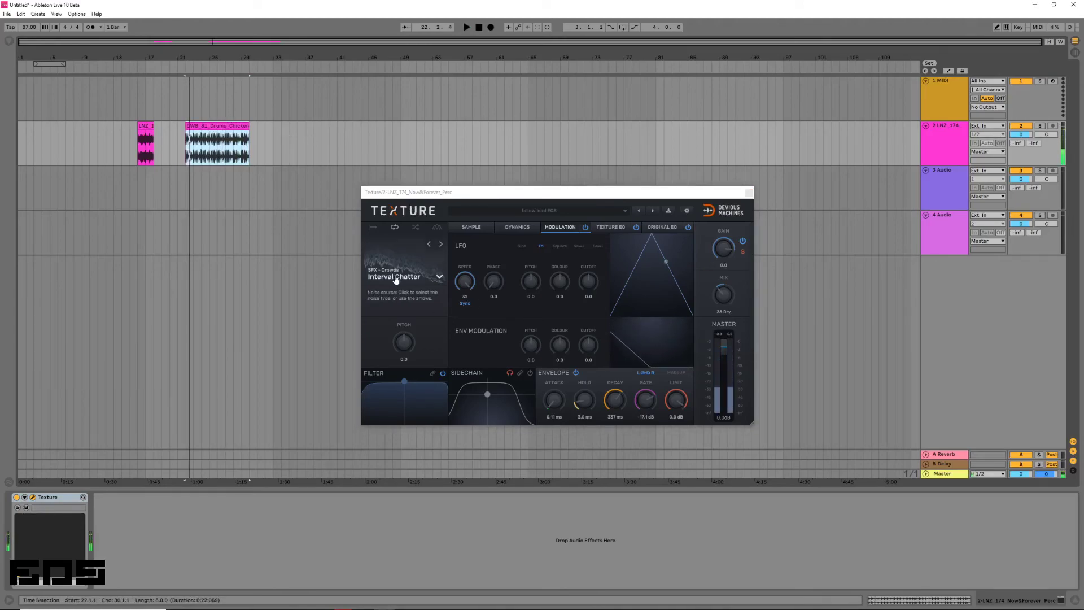
Choose the Interval Chatter noise from the SFX - Crowds category and toggle Texture during playback to compare the drum loop's sound.
click(415, 270)
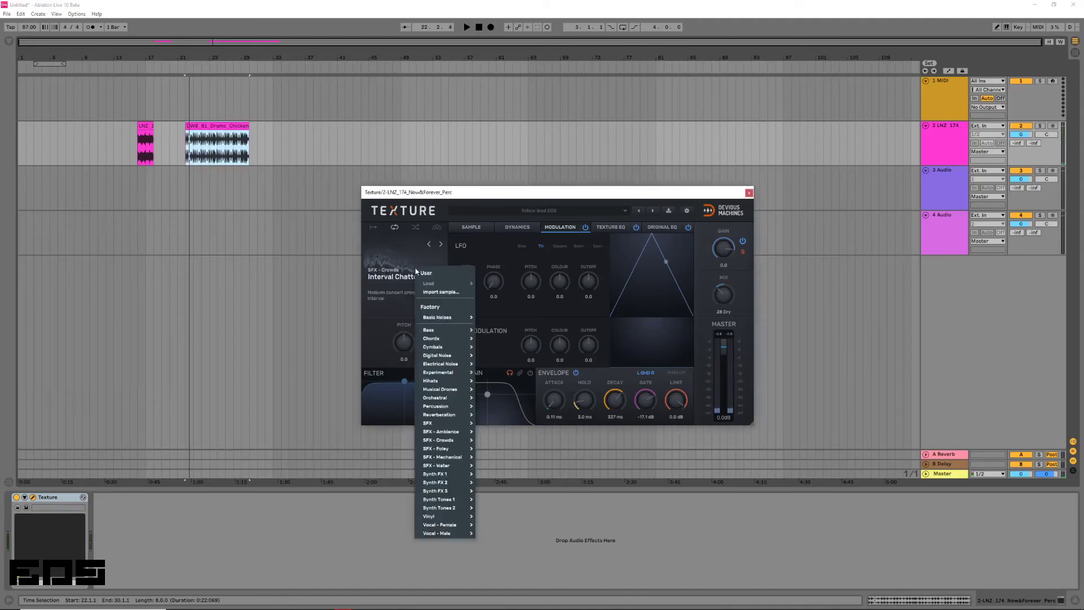
mouse_move(456, 438)
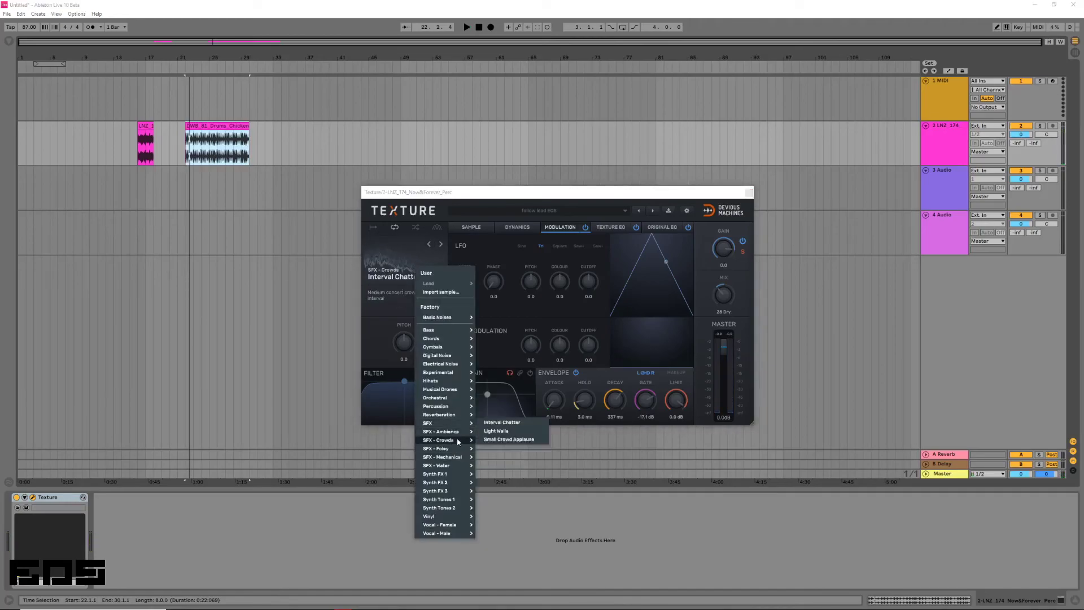
click(500, 425)
key(space)
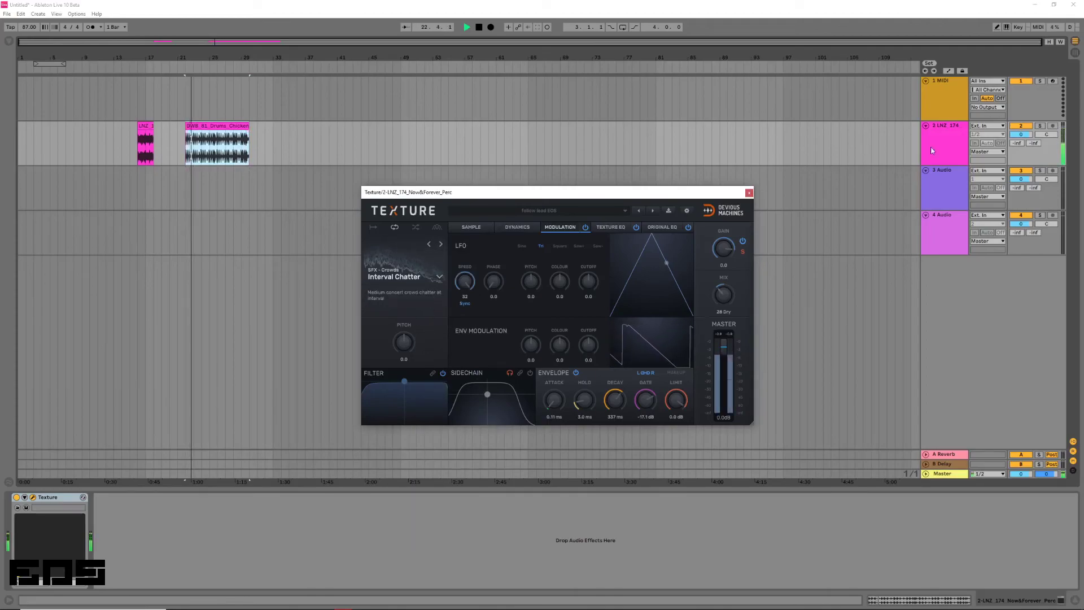
click(16, 497)
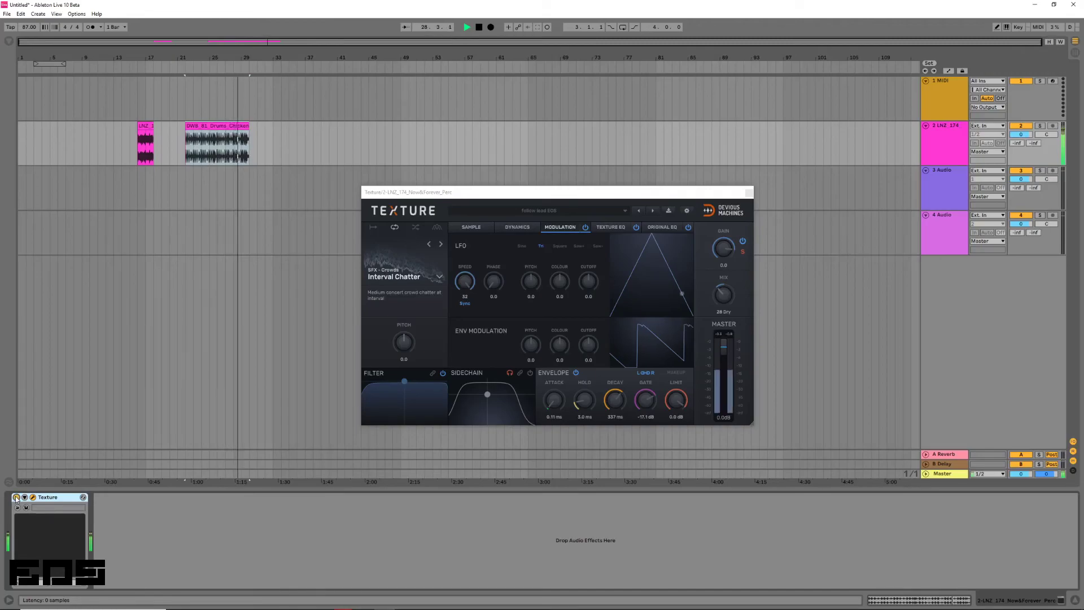
Compare the Texture EQ and Original EQ views, returning to the Texture EQ and restarting playback of the drum loop.
click(610, 228)
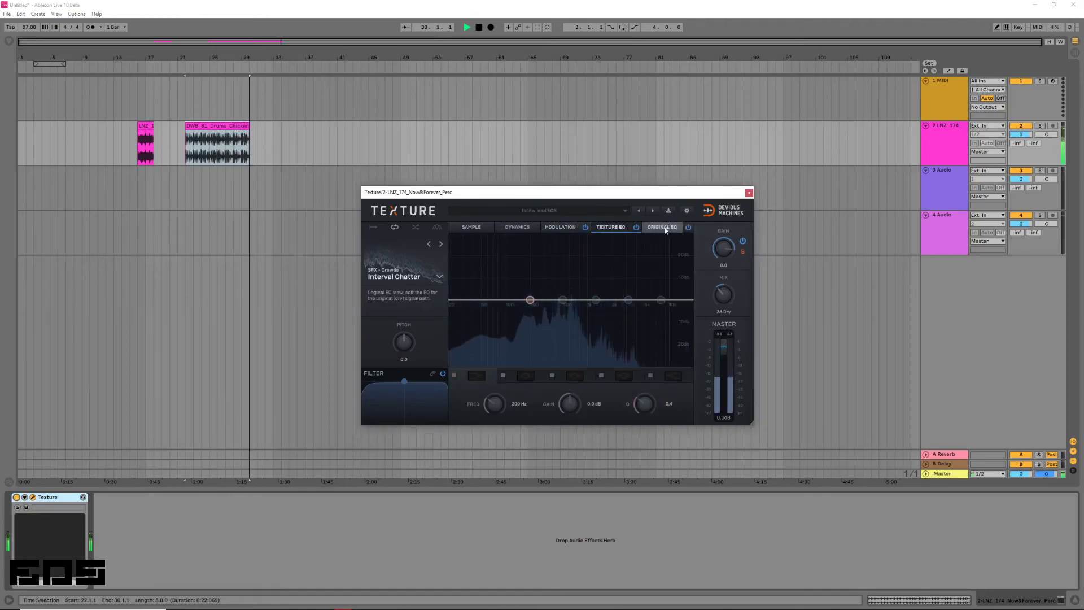
click(662, 227)
click(611, 228)
key(space)
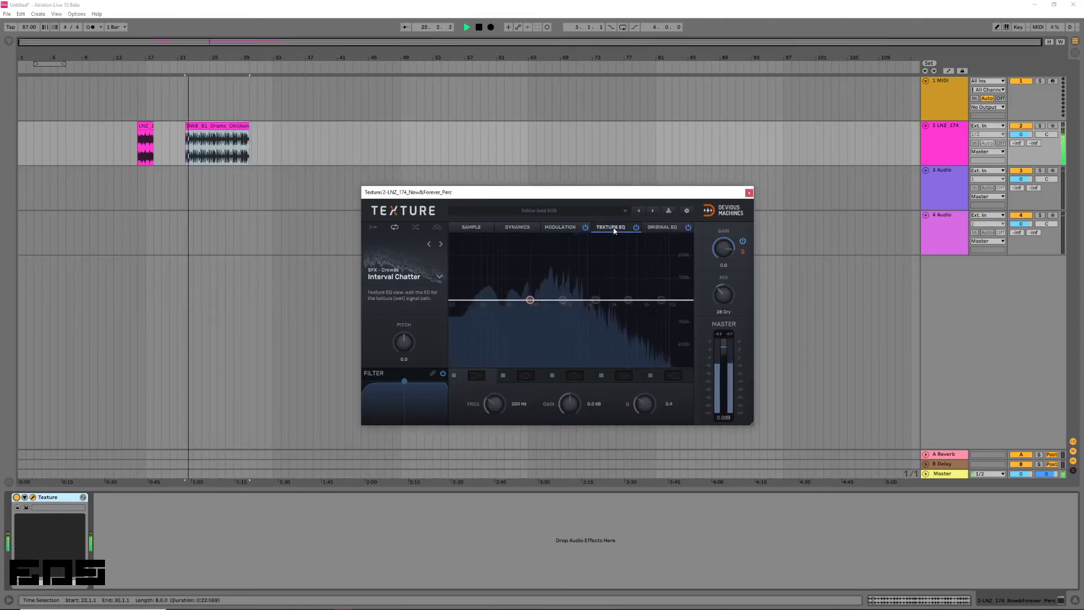
In the Texture EQ, set a 24 dB high pass at about 257 Hz and a high shelf at about 6.92 kHz with -0.7 dB.
drag(531, 304, 517, 364)
click(476, 375)
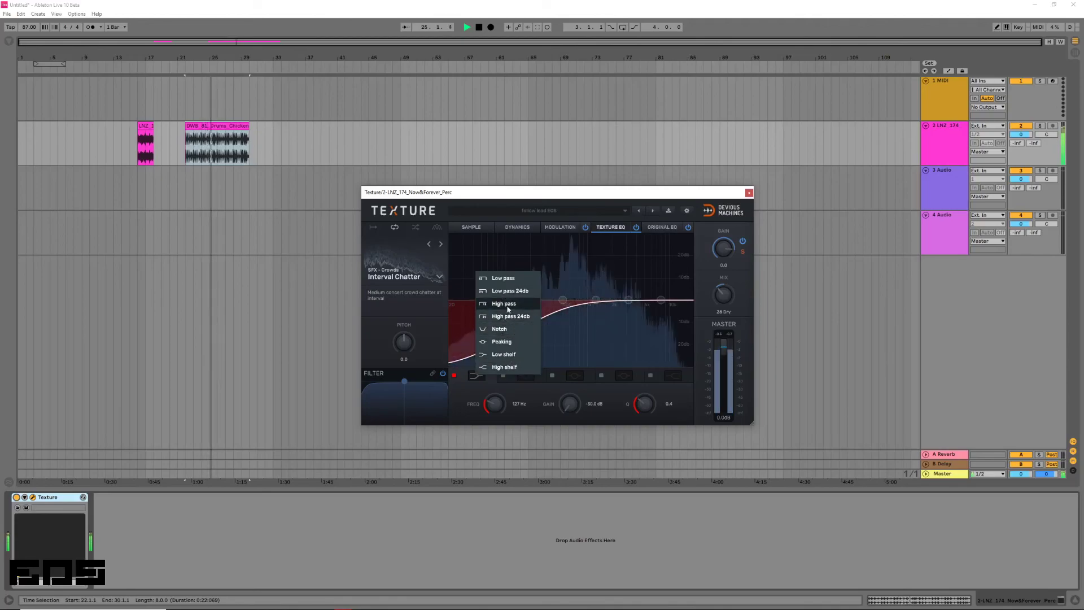
click(514, 317)
drag(517, 364, 539, 340)
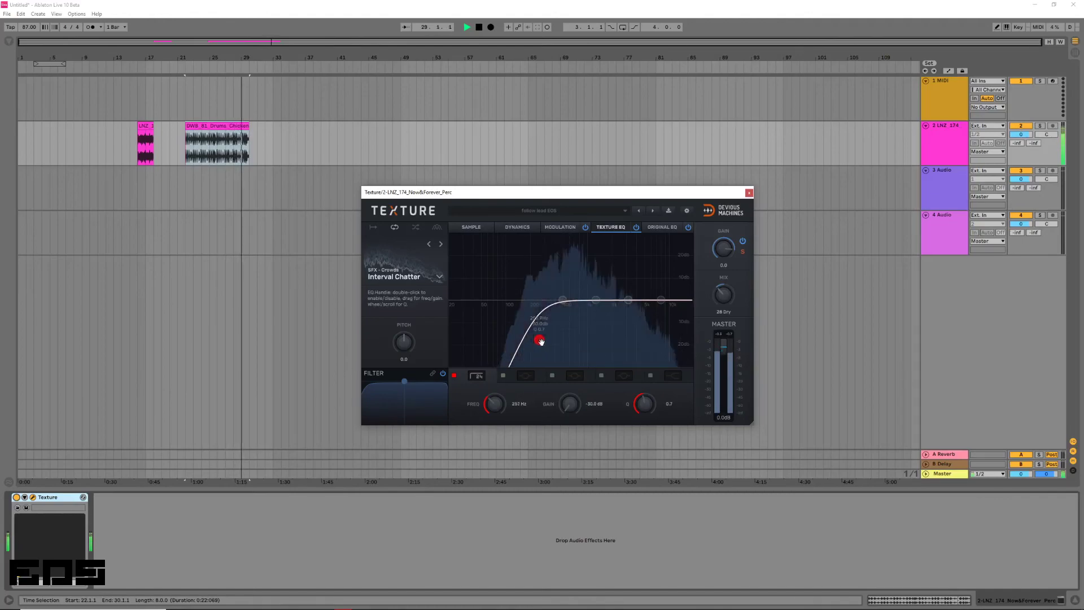
click(661, 300)
mouse_move(661, 303)
mouse_down()
mouse_move(649, 242)
mouse_move(661, 342)
mouse_move(656, 301)
mouse_up()
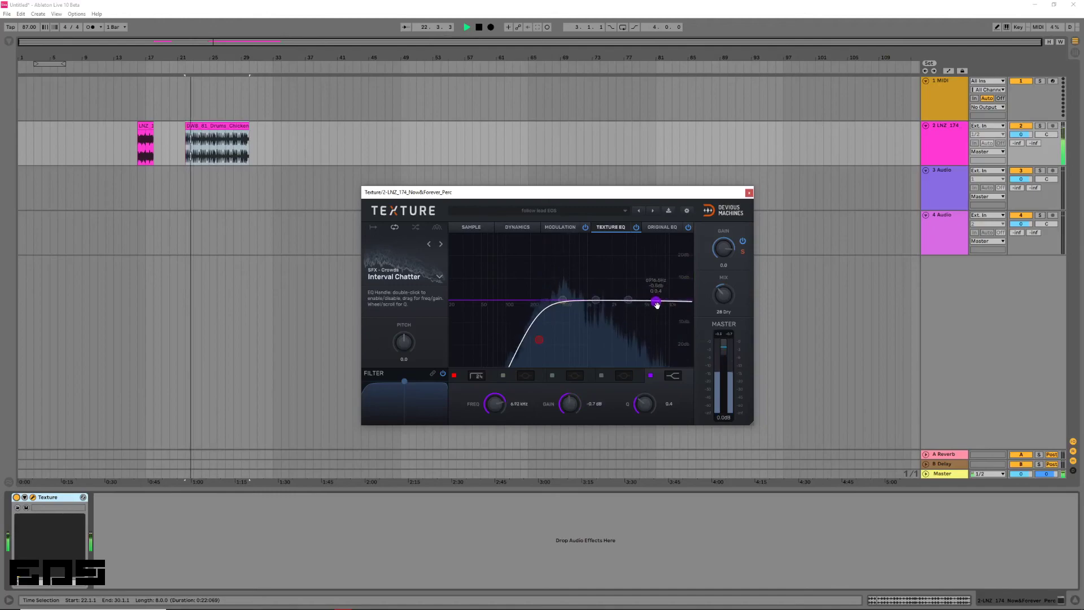
Move the lowest band of the Original EQ to about 162 Hz with a gain of about -0.3 dB.
click(662, 227)
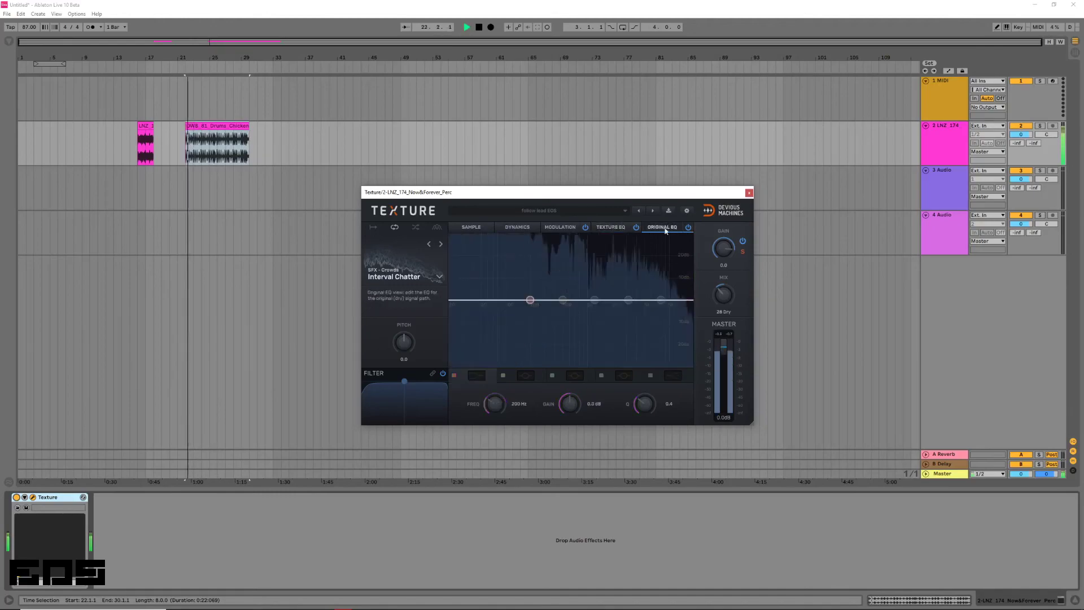
mouse_move(529, 300)
mouse_down()
mouse_move(496, 300)
mouse_move(503, 331)
mouse_move(516, 299)
mouse_up()
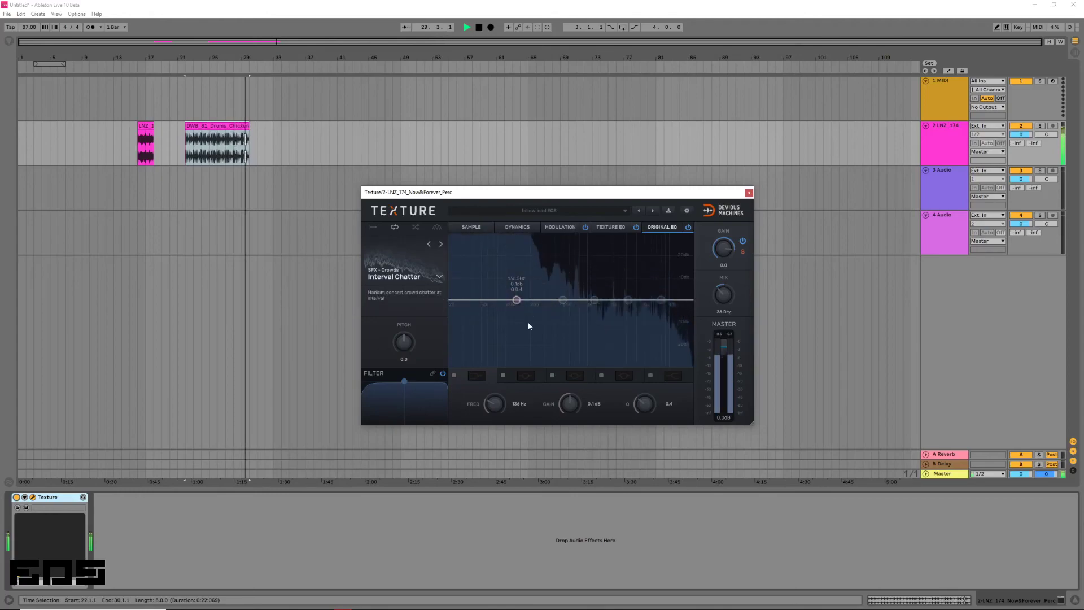
drag(515, 301, 523, 315)
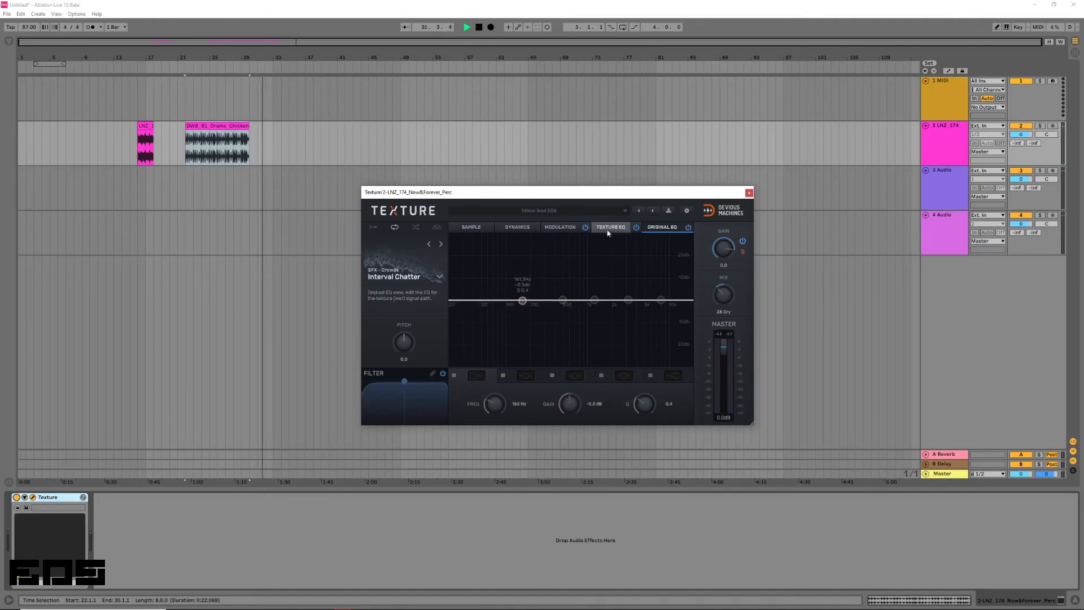
Bring back Texture's modulation settings and set the arrangement loop to span the eight-bar drum clip from bar 22.
click(555, 229)
click(216, 124)
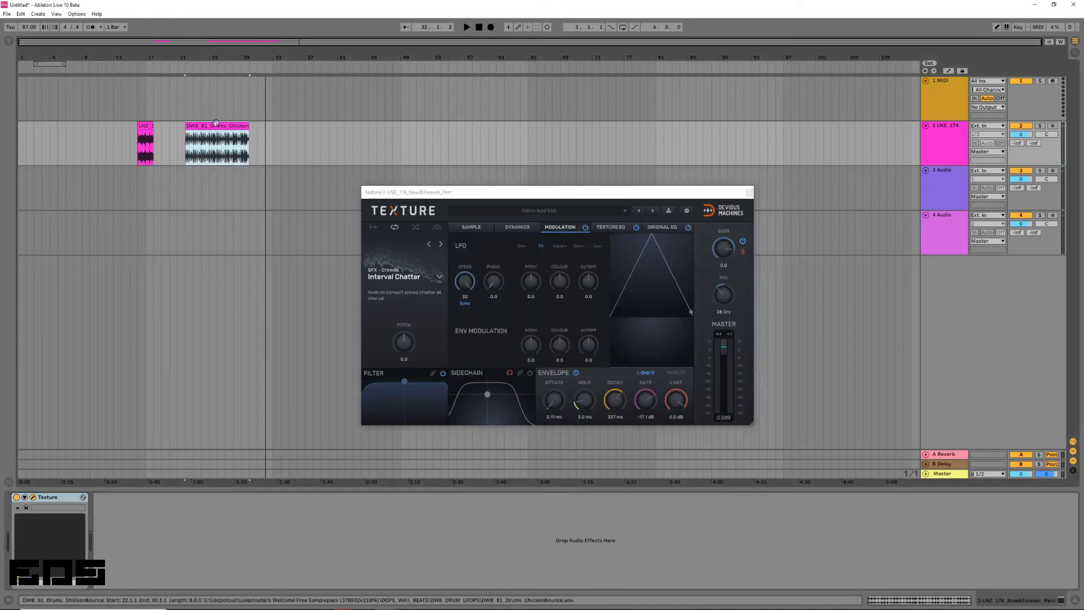
drag(42, 61, 273, 70)
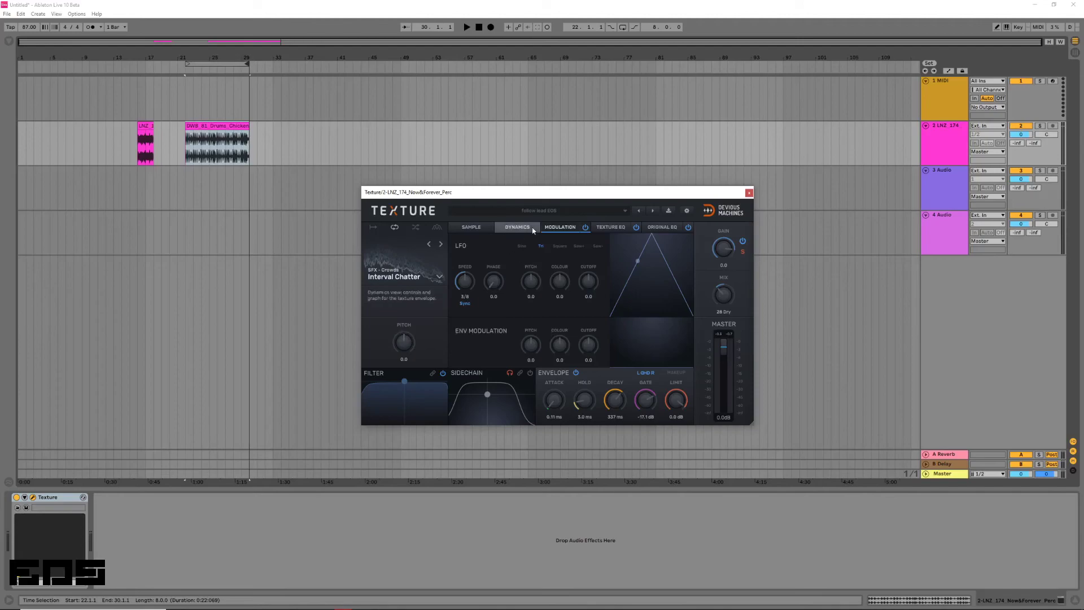
Audition the waveforms of Texture's LFO while the drum loop plays and settle on Sine.
click(521, 247)
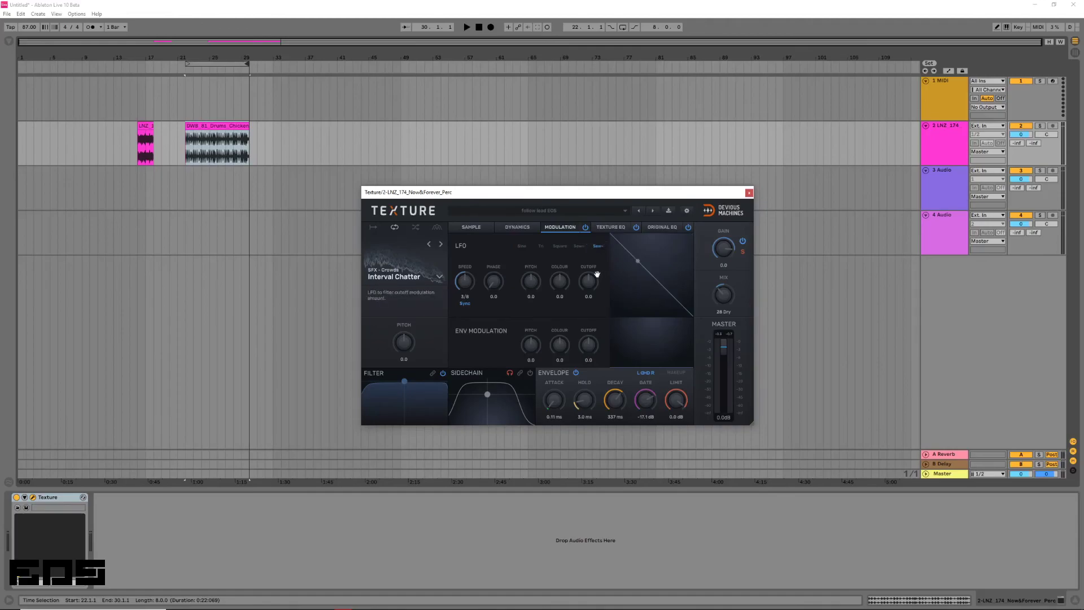
key(space)
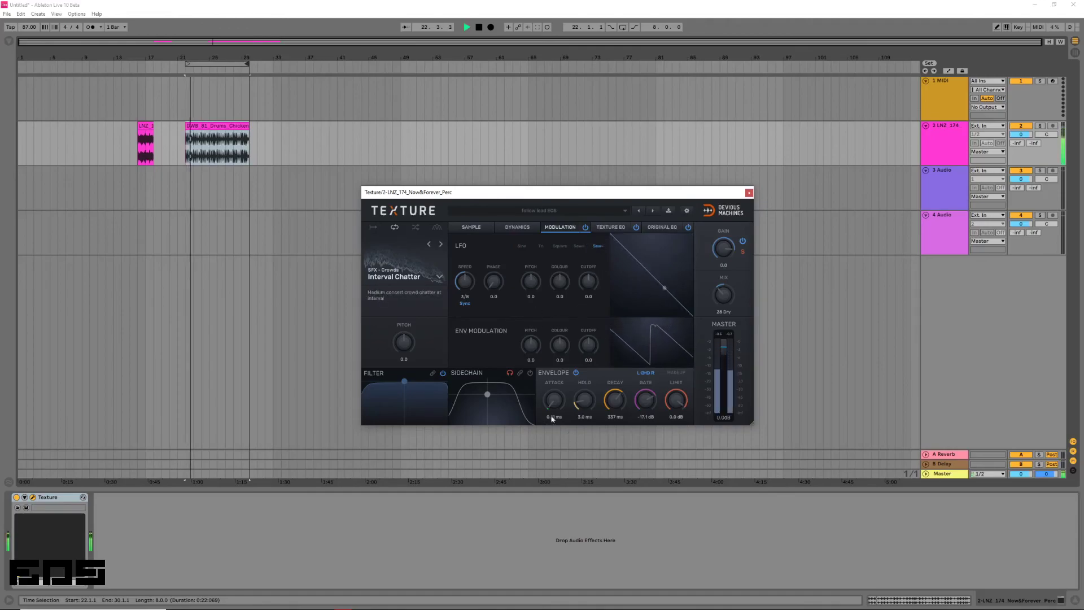
click(522, 246)
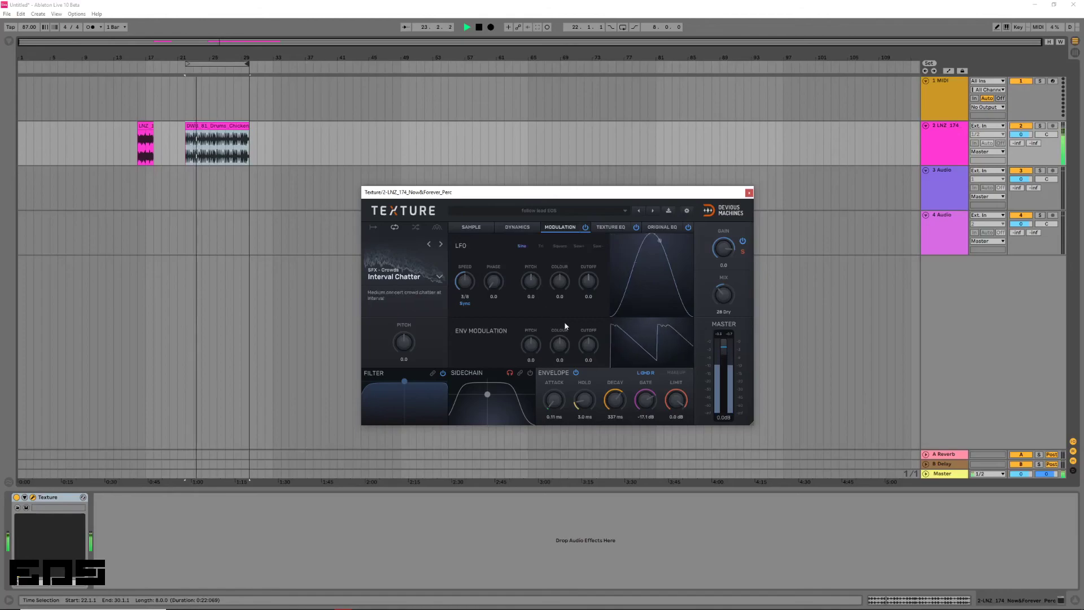
Try different noise pitches against the LFO's pitch modulation, ending with an LFO pitch amount of 24.0 and the noise pitch reset to 0.0.
drag(531, 282, 531, 260)
mouse_move(403, 343)
mouse_down()
mouse_move(402, 385)
mouse_move(403, 363)
mouse_up()
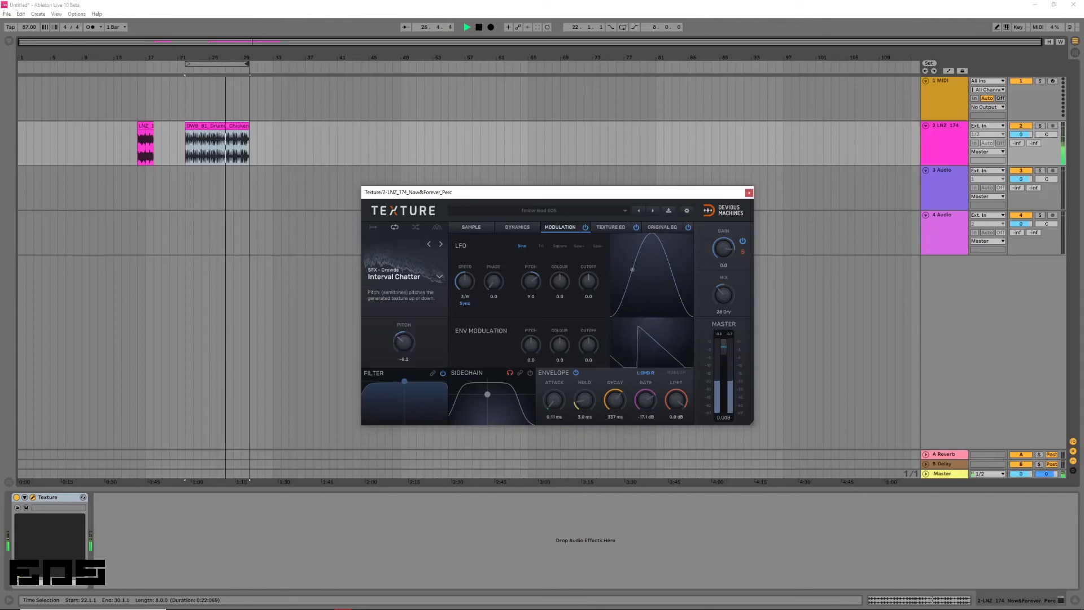
drag(523, 283, 522, 275)
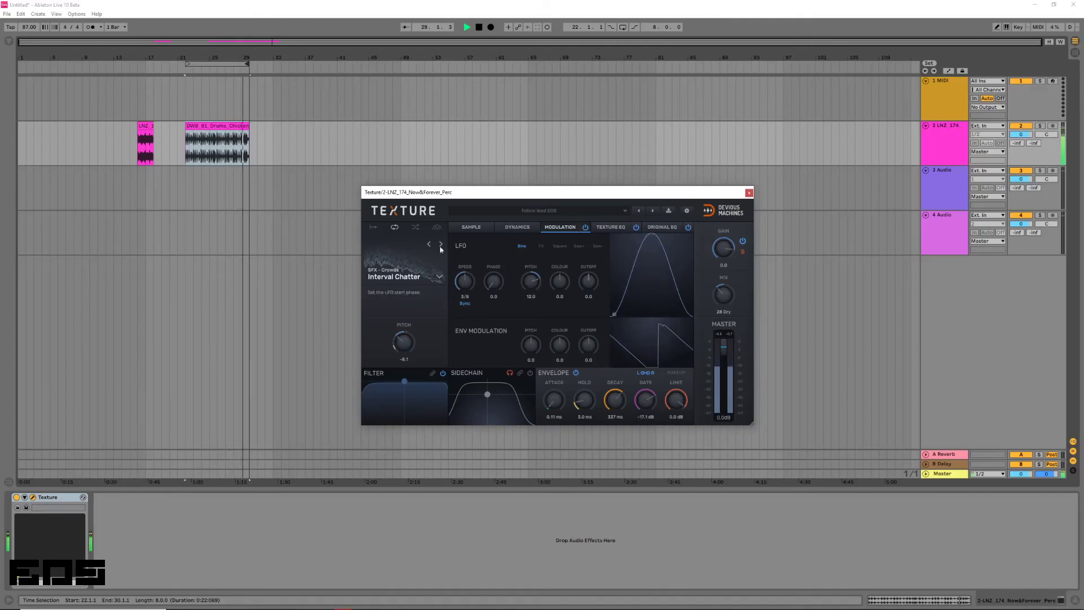
drag(404, 342, 404, 356)
double_click(402, 342)
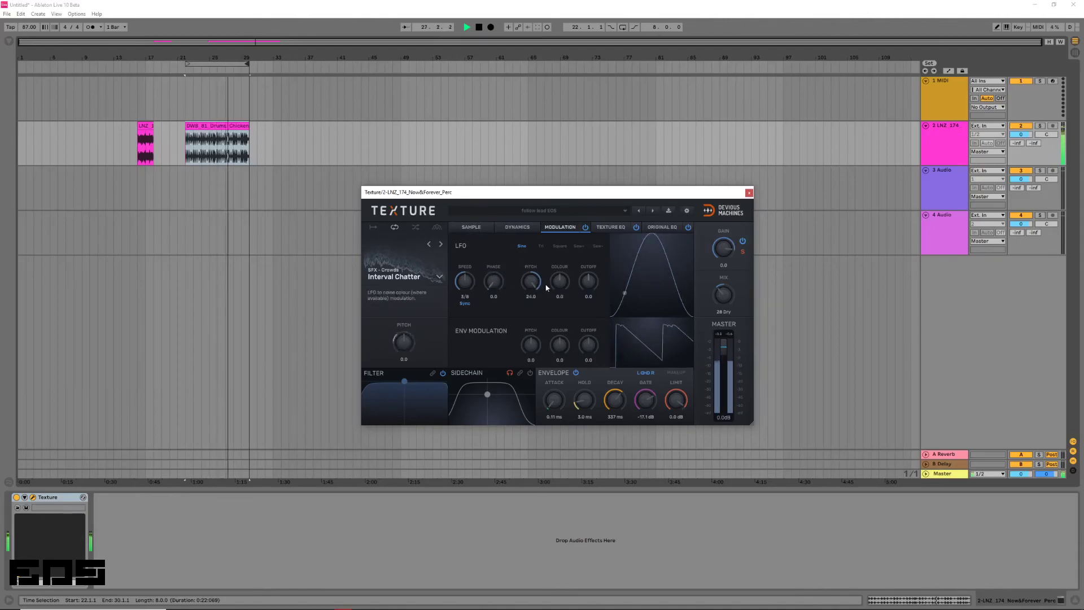
Set Texture's LFO speed to 1 with the Saw+ waveform and adjust the mix to about 60 Dry.
drag(469, 283, 466, 234)
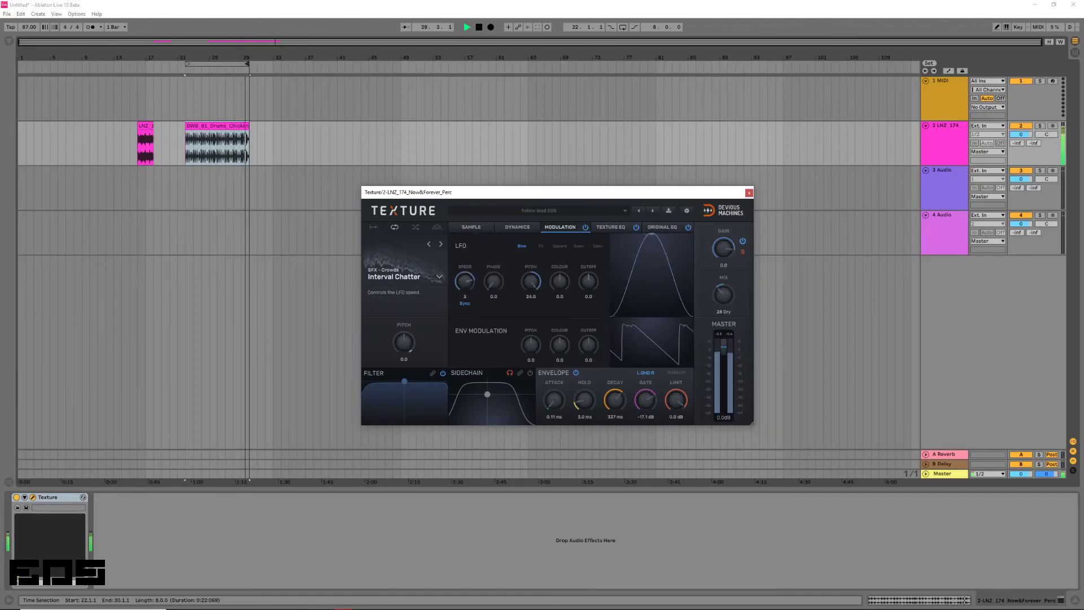
drag(465, 281, 465, 301)
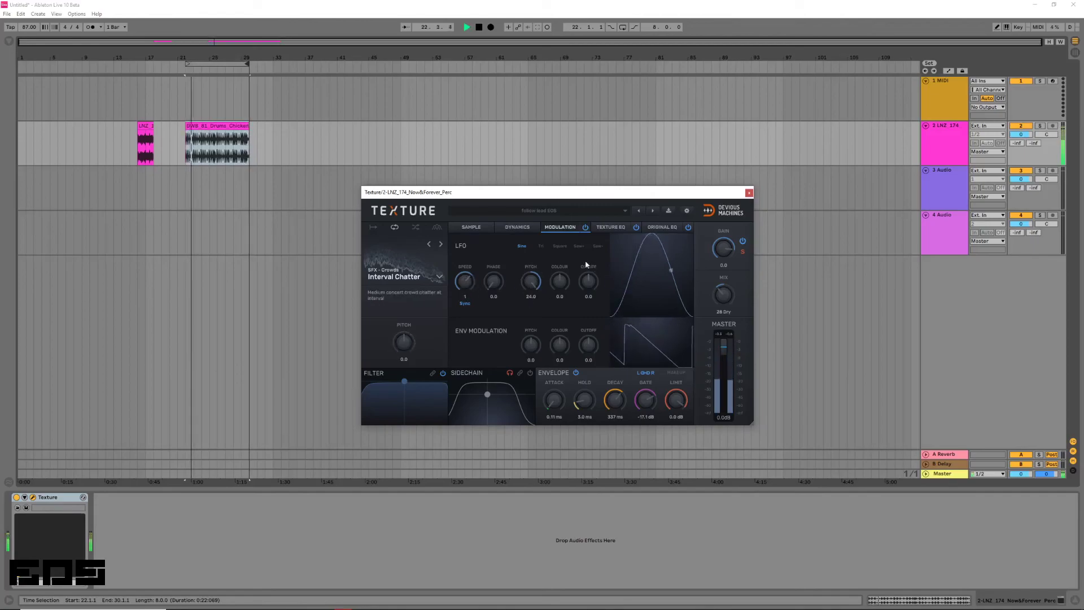
click(579, 247)
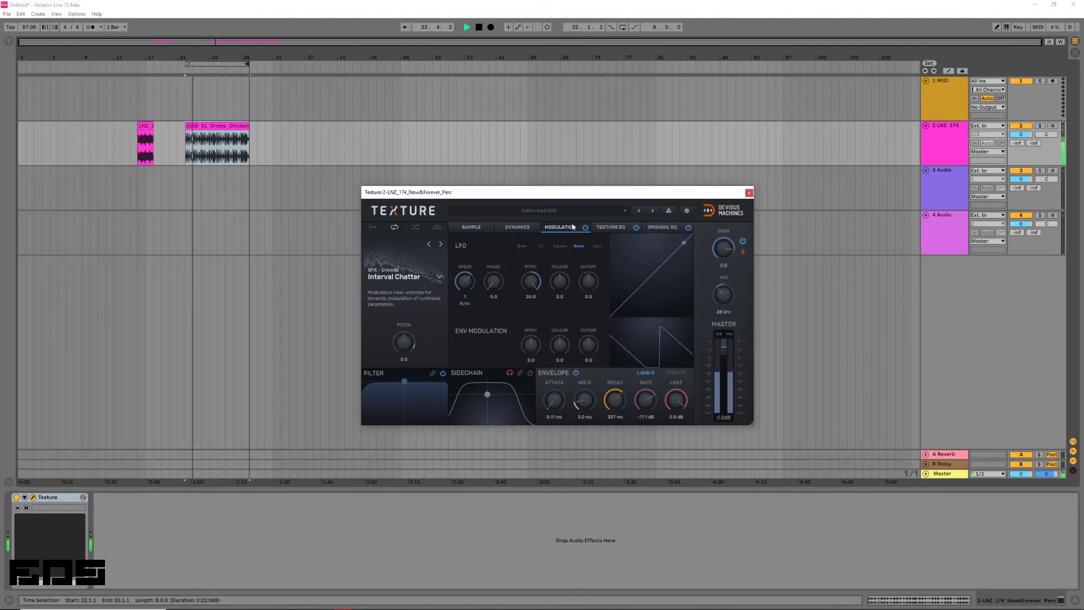
drag(724, 295, 723, 321)
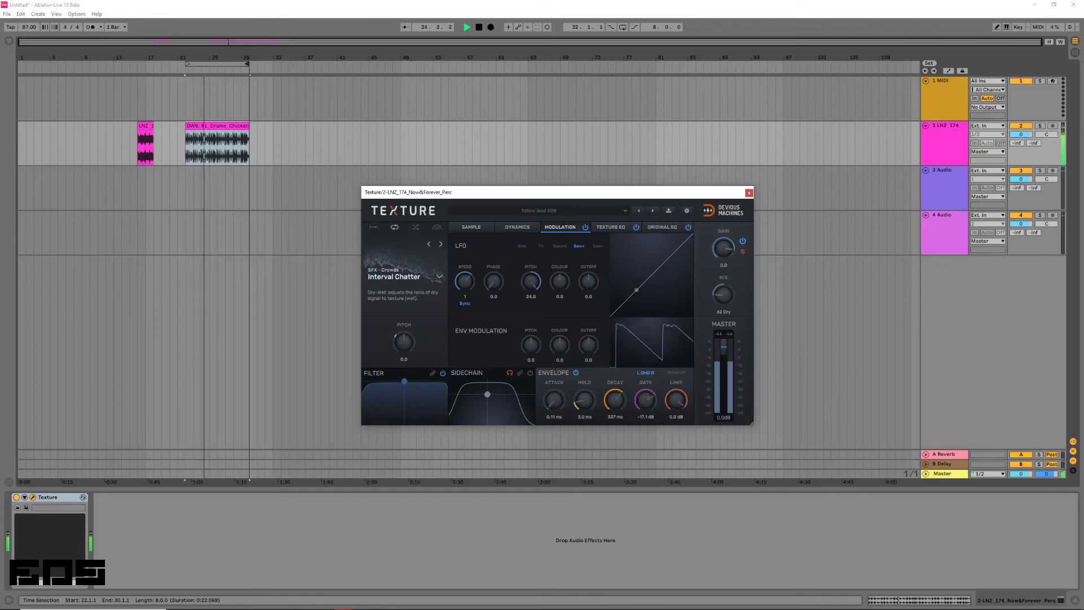
Stop playback and duplicate the Texture device on the drum track.
click(56, 498)
key(space)
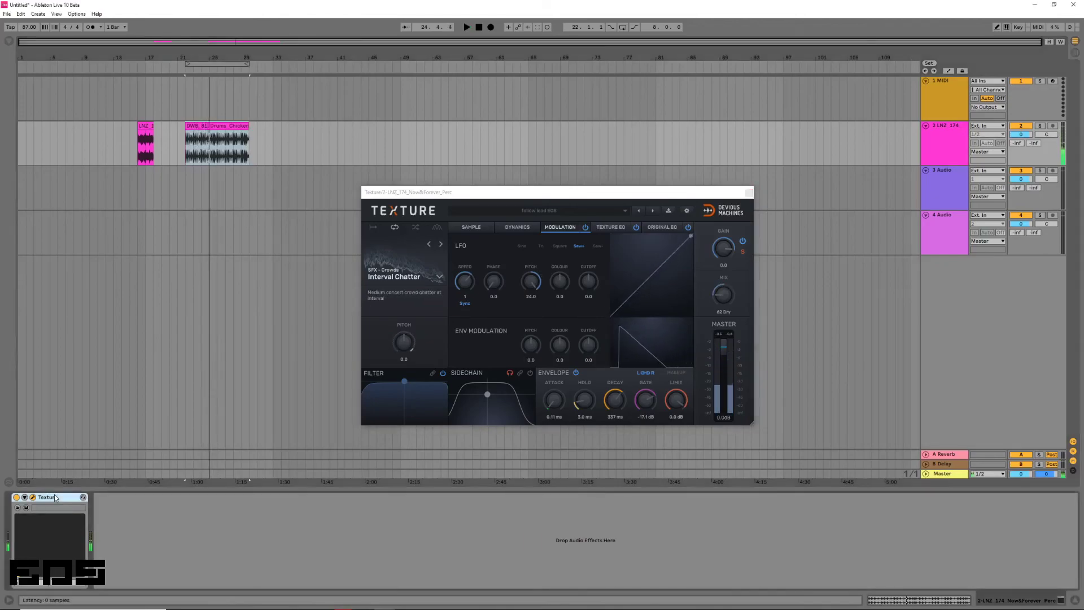
key(ctrl+d)
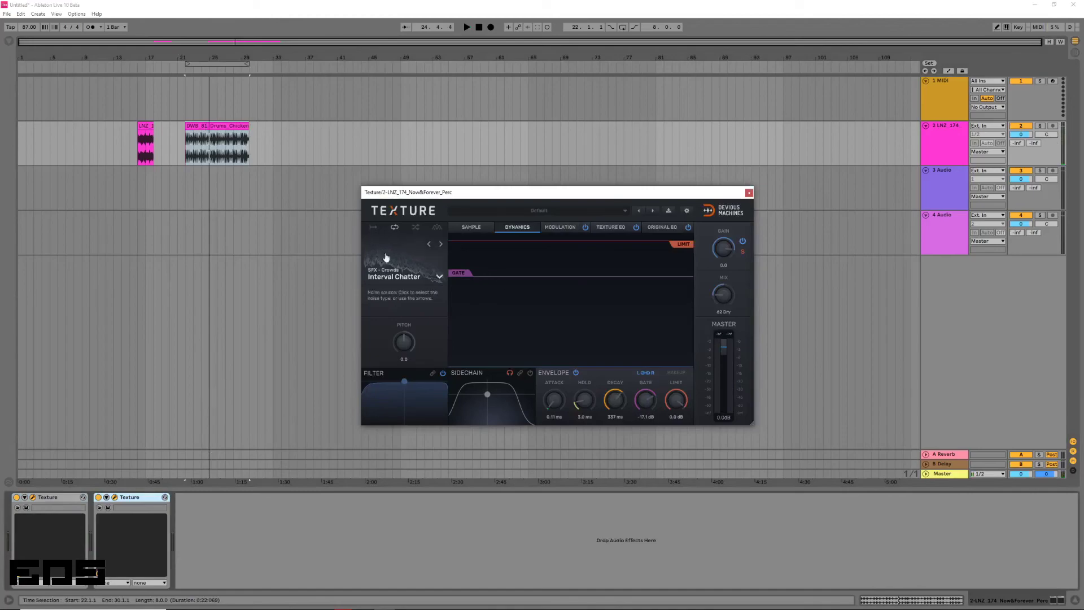
Check the modulation settings of the two Texture devices and play the drum loop to compare them.
click(60, 497)
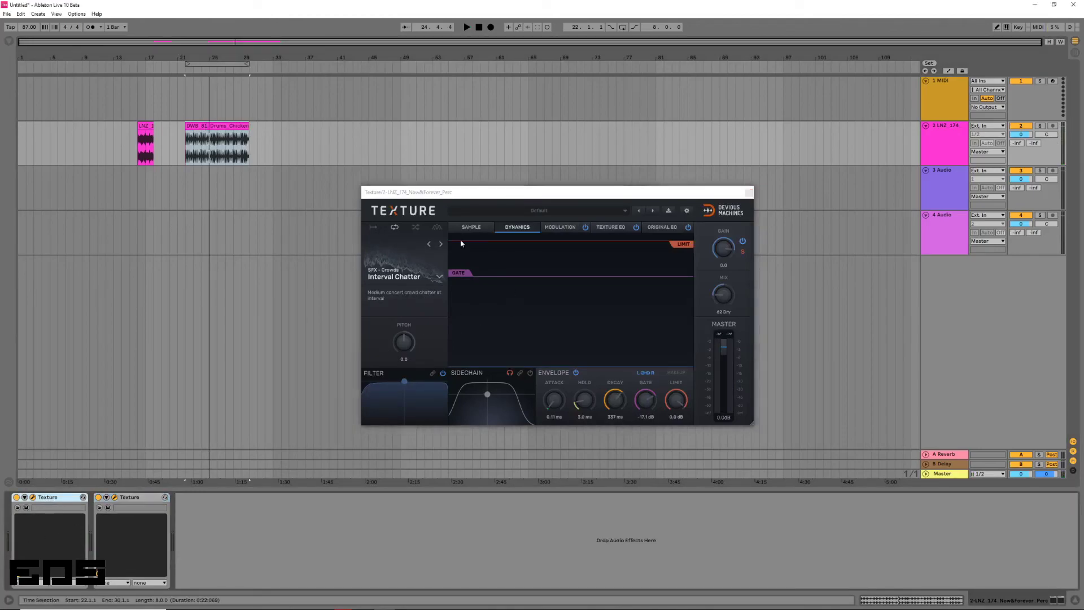
click(562, 228)
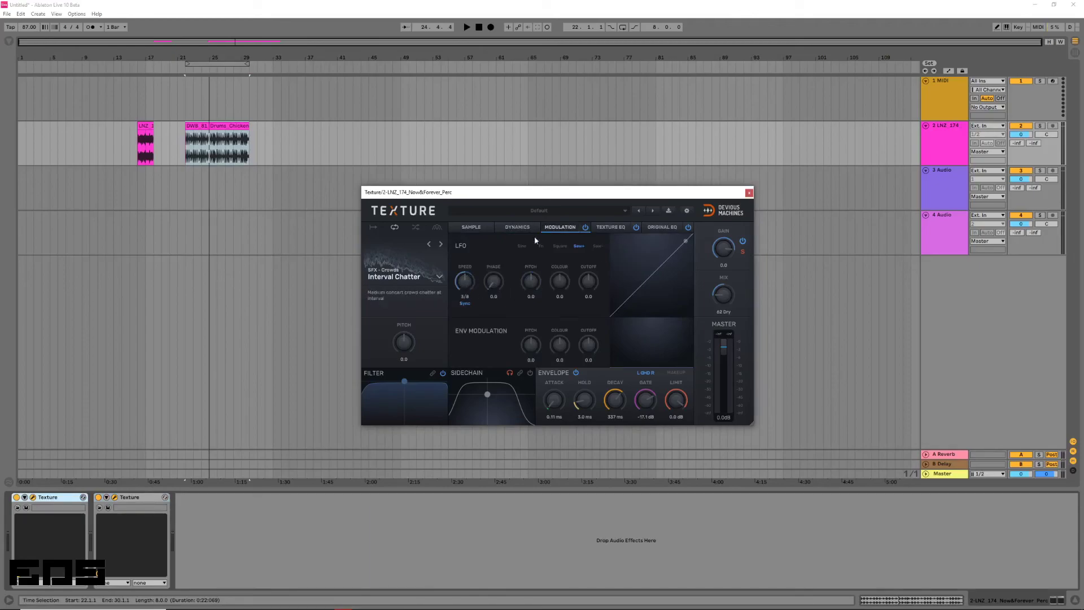
key(space)
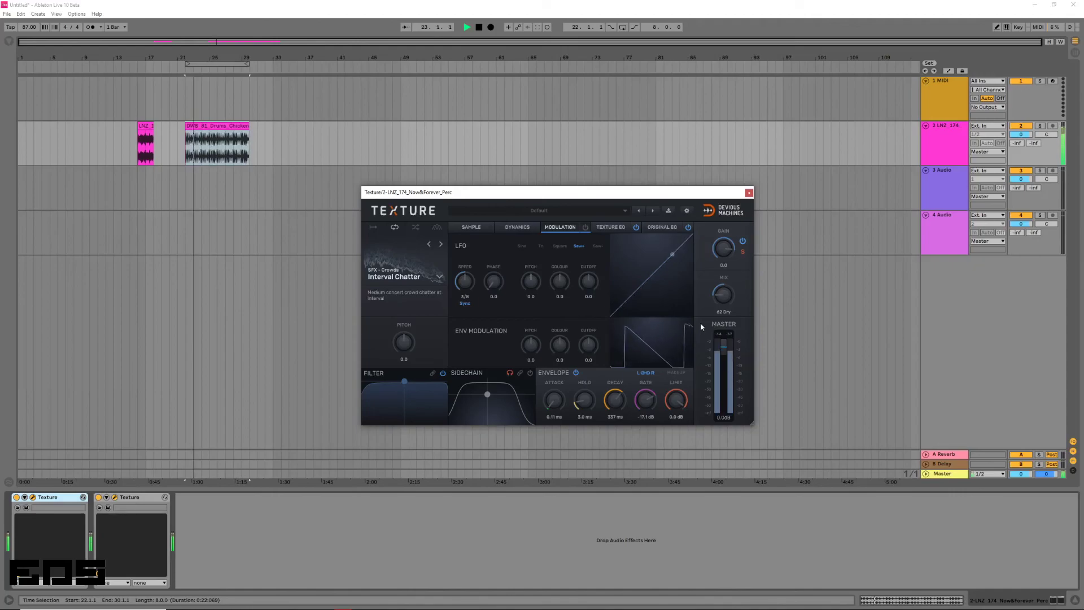
click(115, 498)
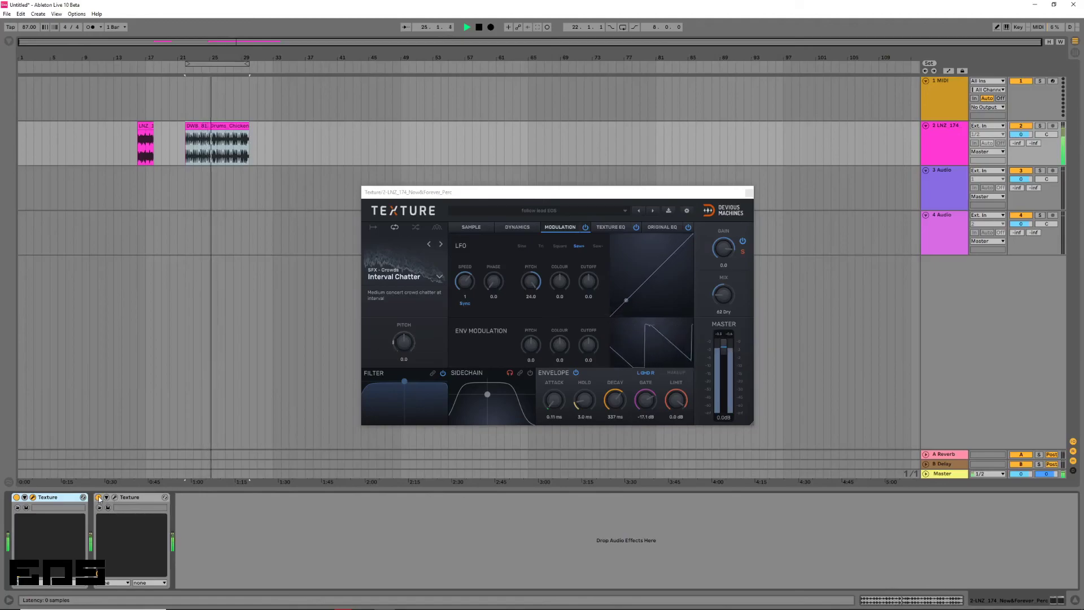
key(space)
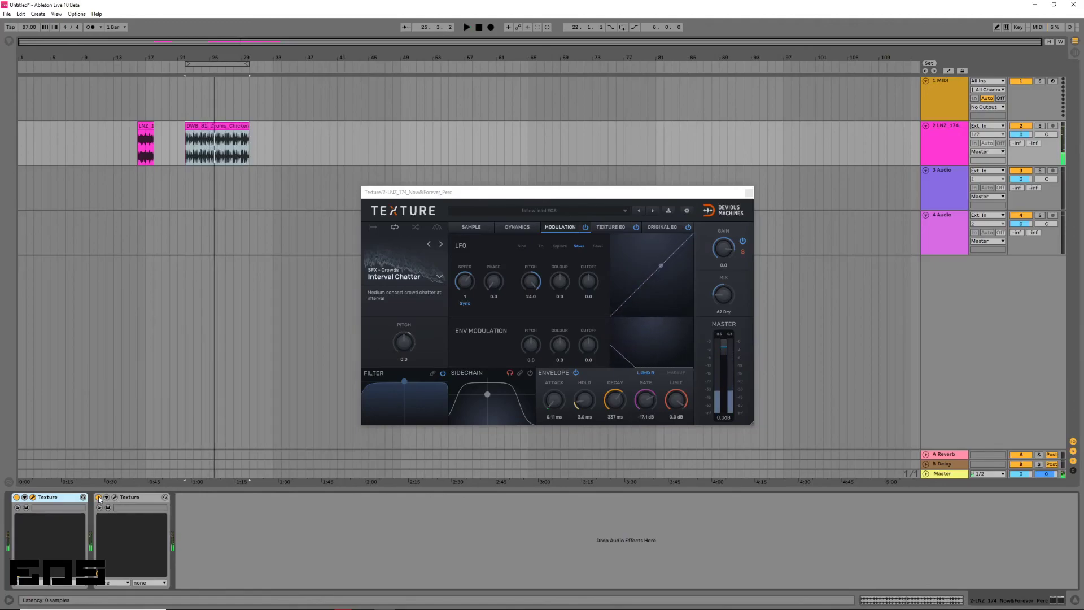
Adjust the first Texture's mix to 74 Dry while the drum loop plays.
click(717, 298)
key(space)
drag(721, 299, 720, 303)
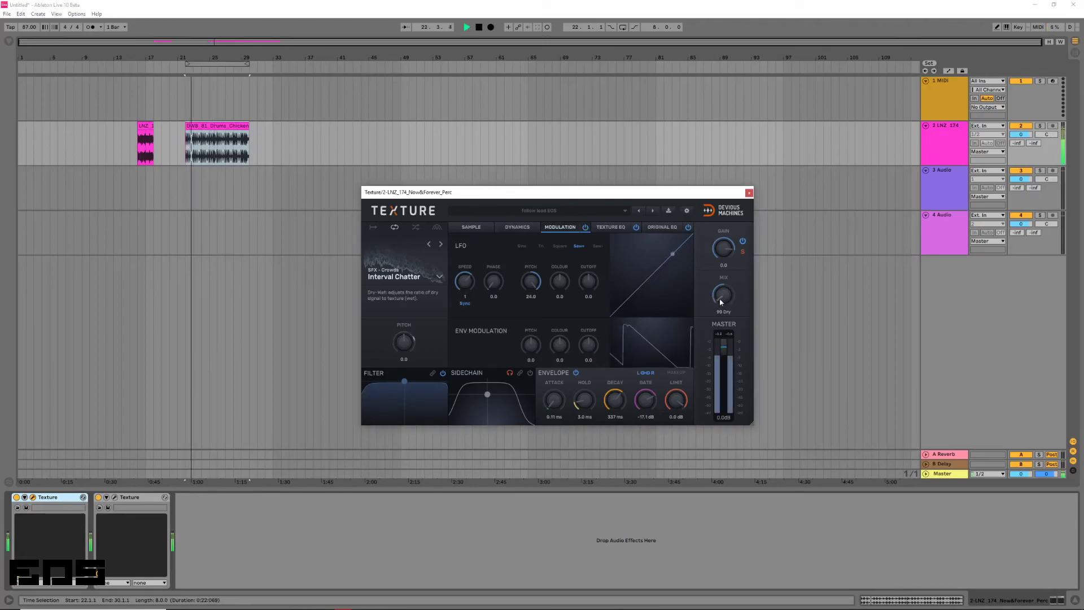
drag(720, 303, 721, 283)
Play the short percussion clip and the drum loop in turn to hear the Texture processing on each.
click(149, 124)
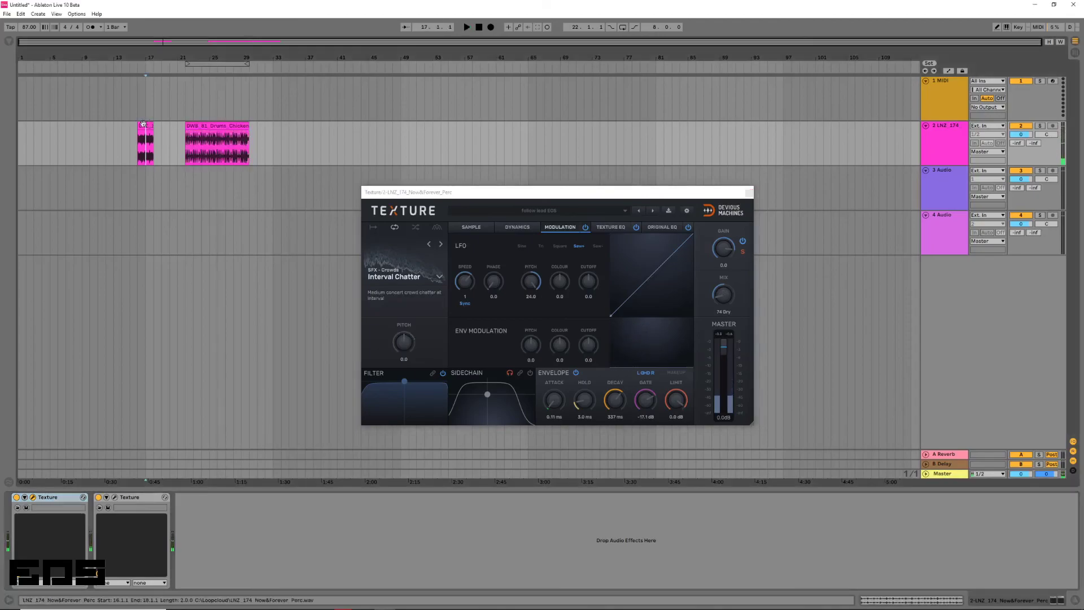
key(space)
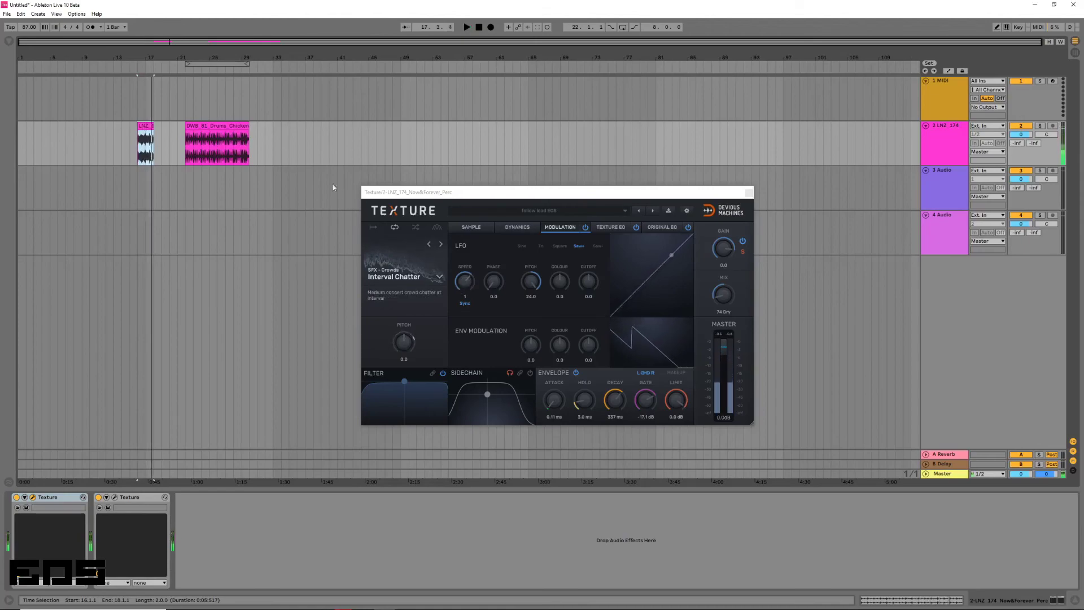
click(226, 127)
key(space)
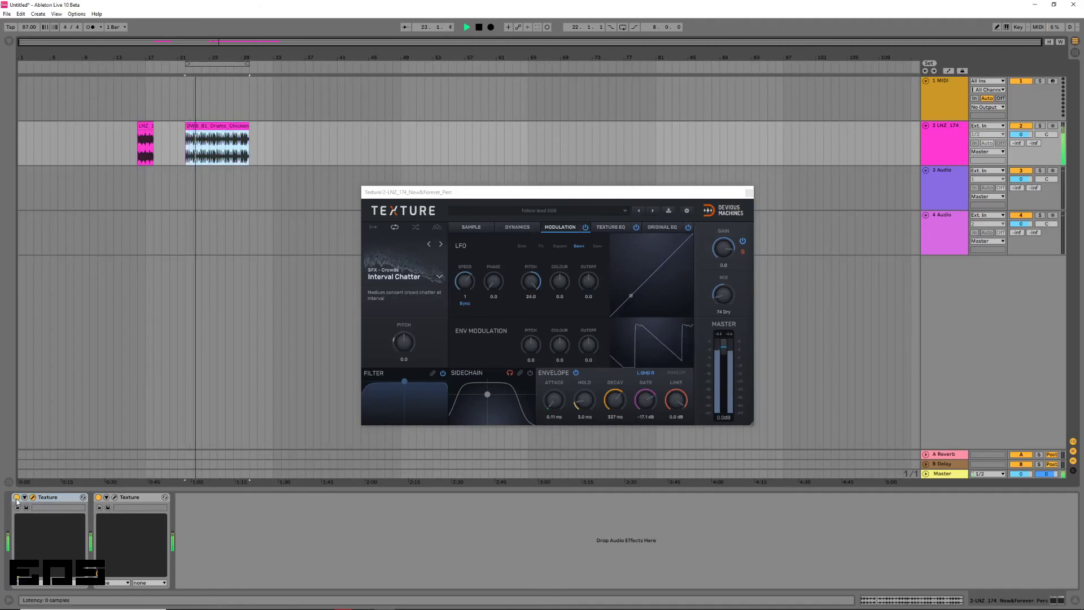
key(space)
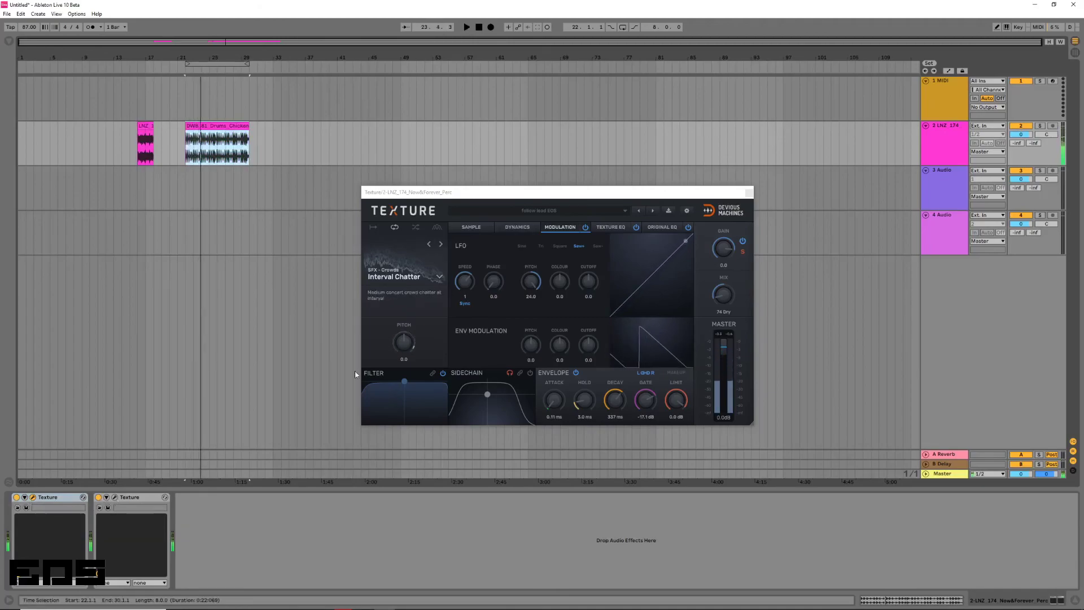
Open the second Texture and set its noise source to Water Filling Basin from SFX - Water during playback.
click(115, 498)
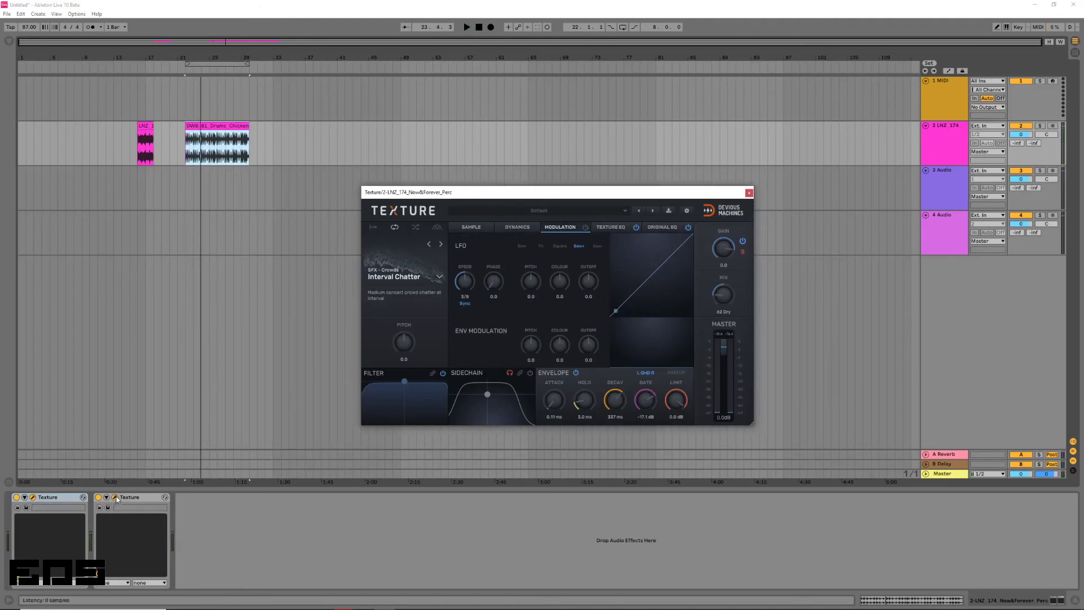
key(space)
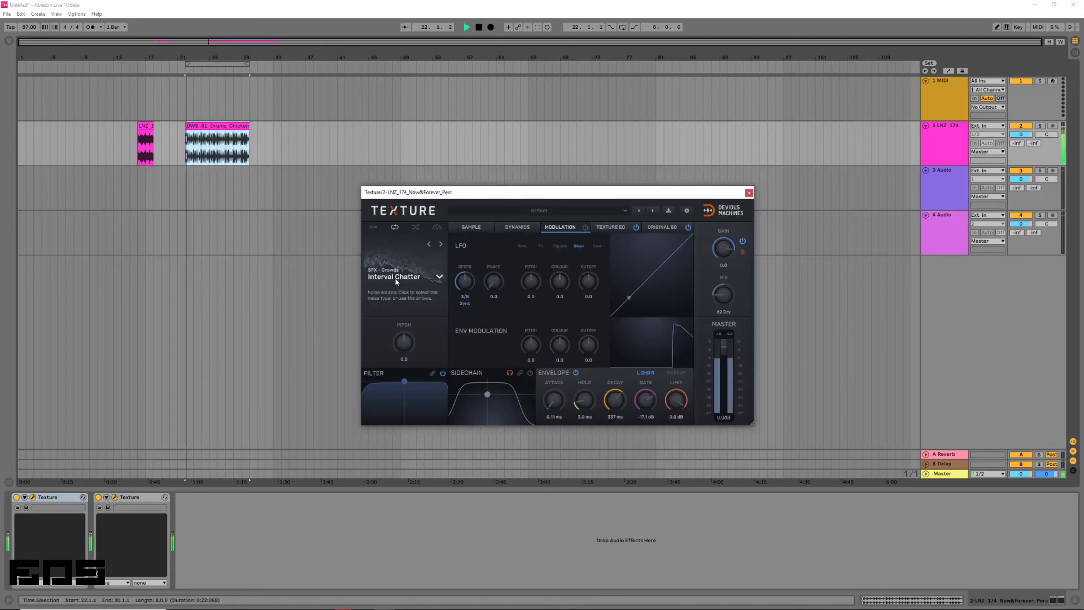
click(398, 279)
mouse_move(424, 475)
click(499, 456)
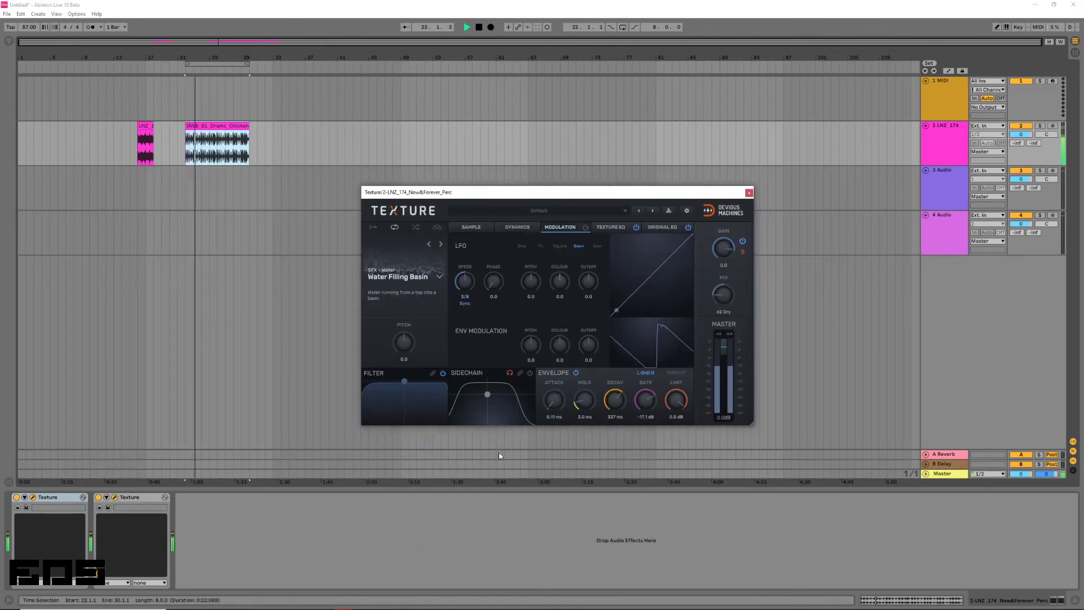
Import the Bass Guitar Stab 1 sample from the _samples folder as the second Texture's noise source.
click(398, 278)
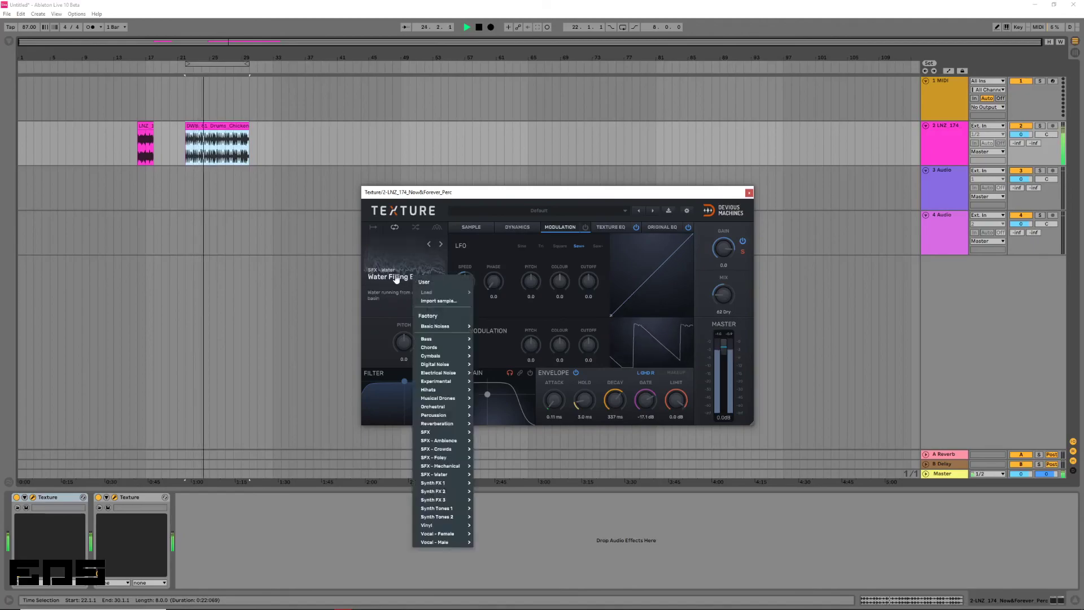
click(439, 300)
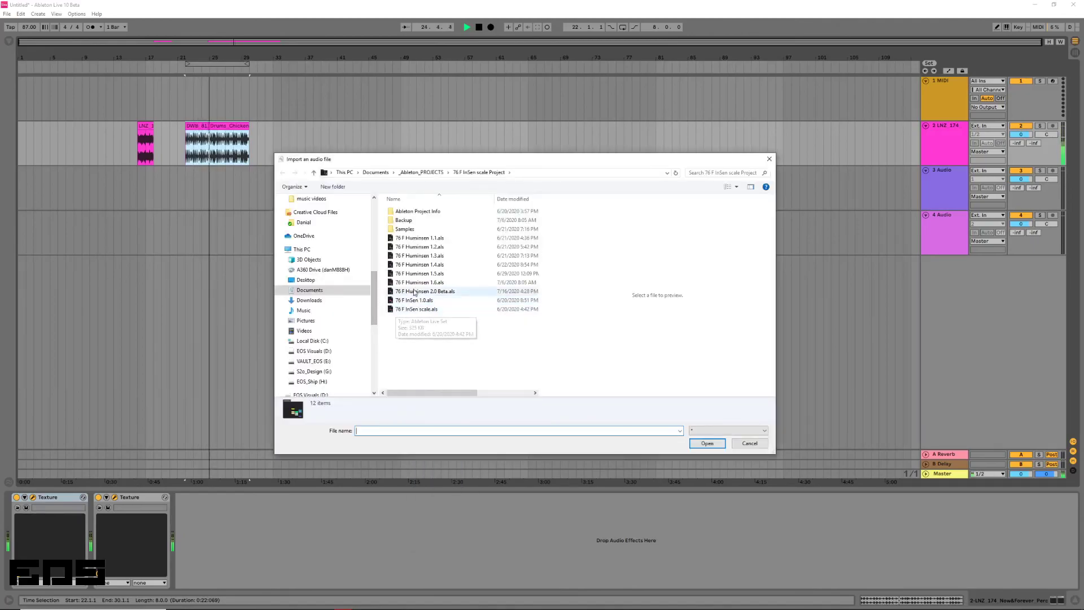
scroll(331, 354, down, 8)
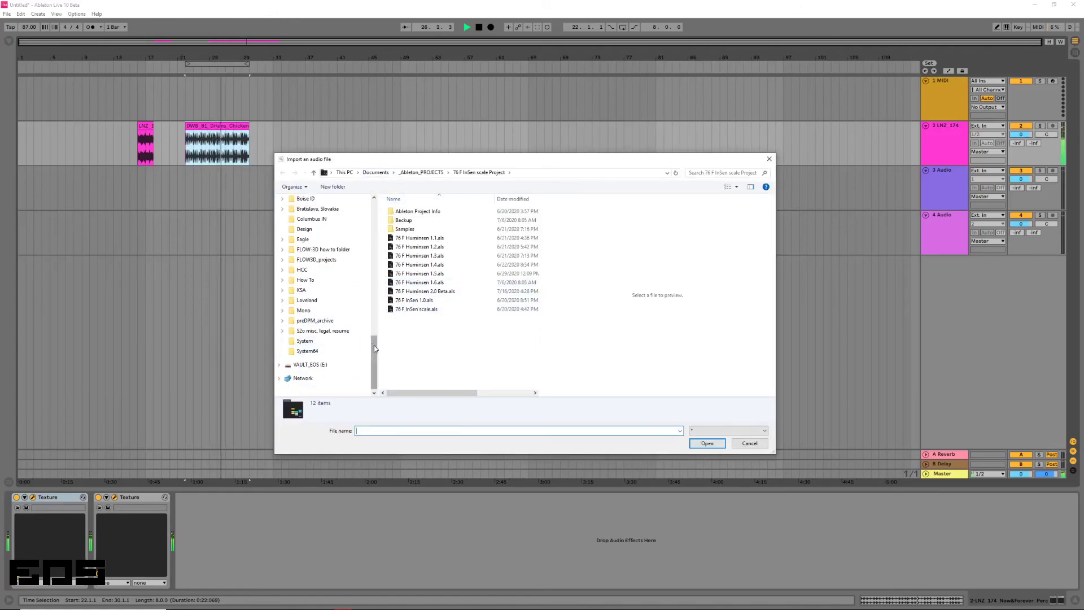
scroll(322, 356, up, 10)
scroll(314, 294, down, 1)
click(314, 290)
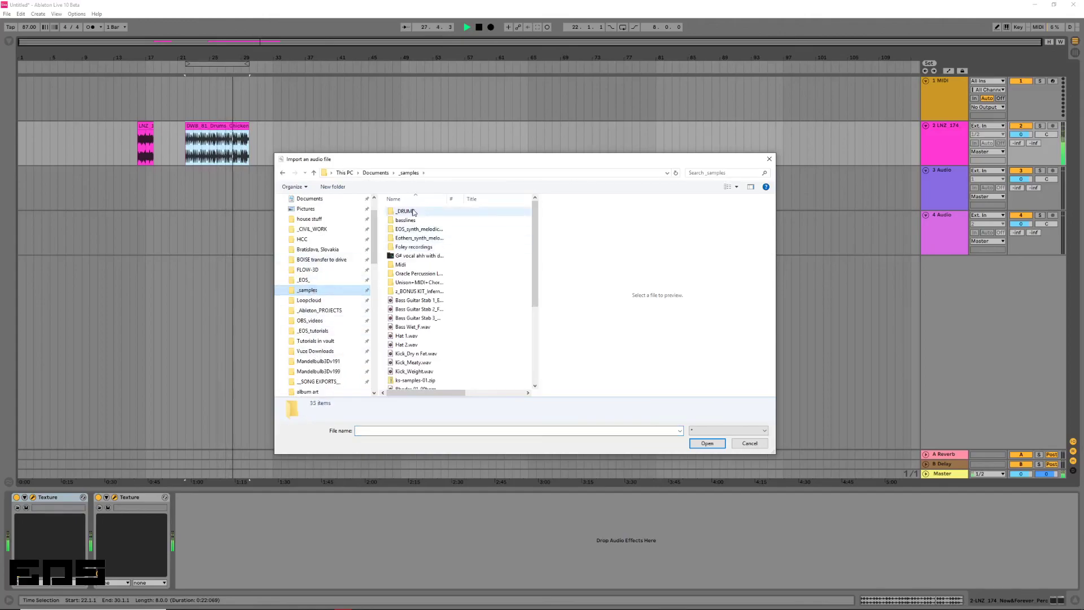
double_click(420, 300)
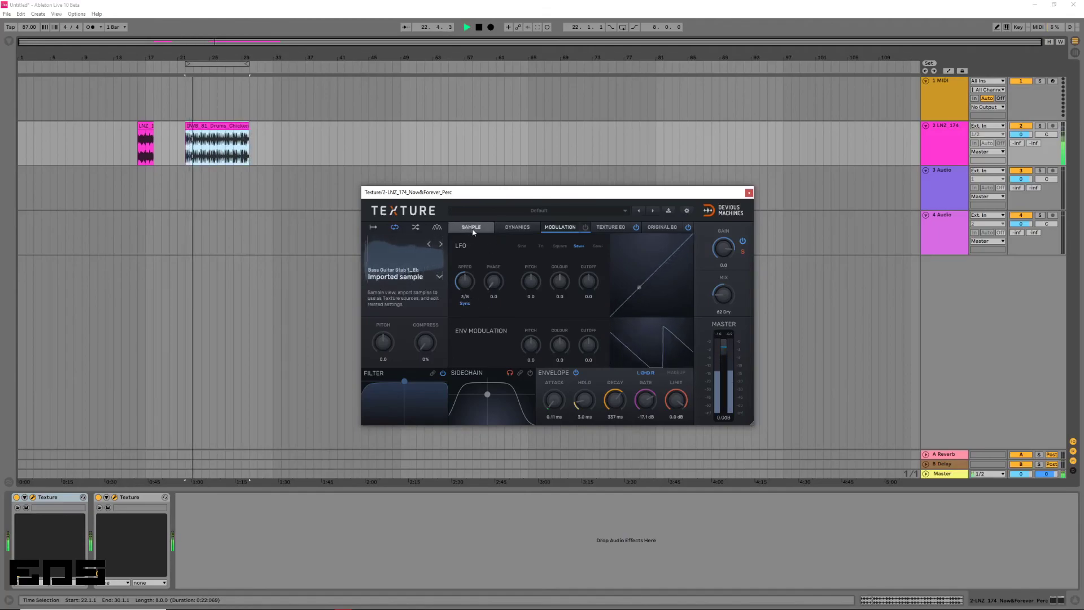
Import the Rhodes 10 sample as the second Texture's noise source and play the drum loop.
key(space)
click(398, 249)
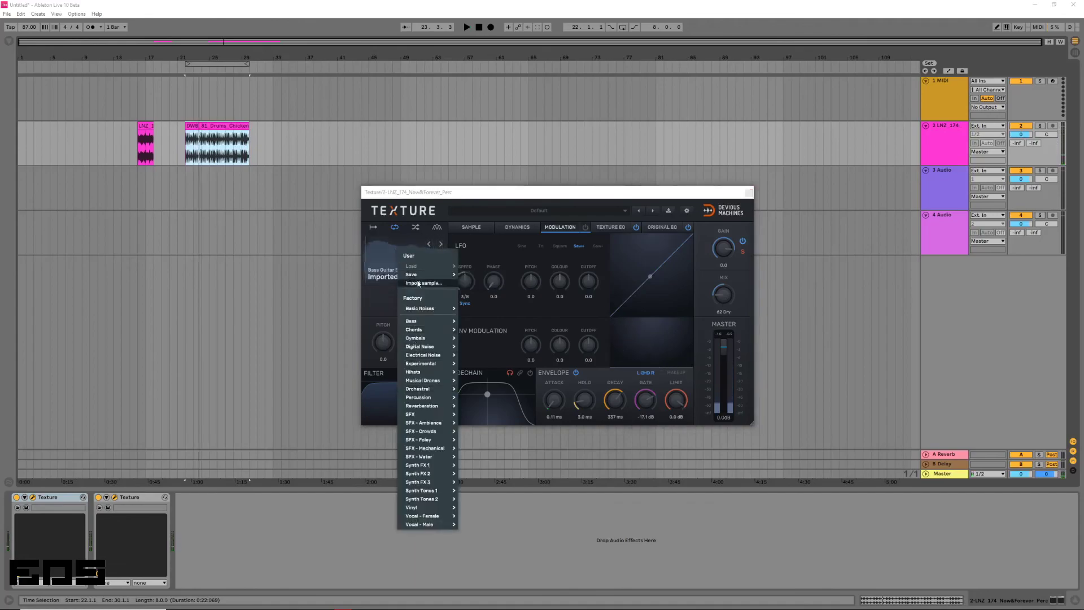
click(418, 283)
double_click(412, 340)
key(space)
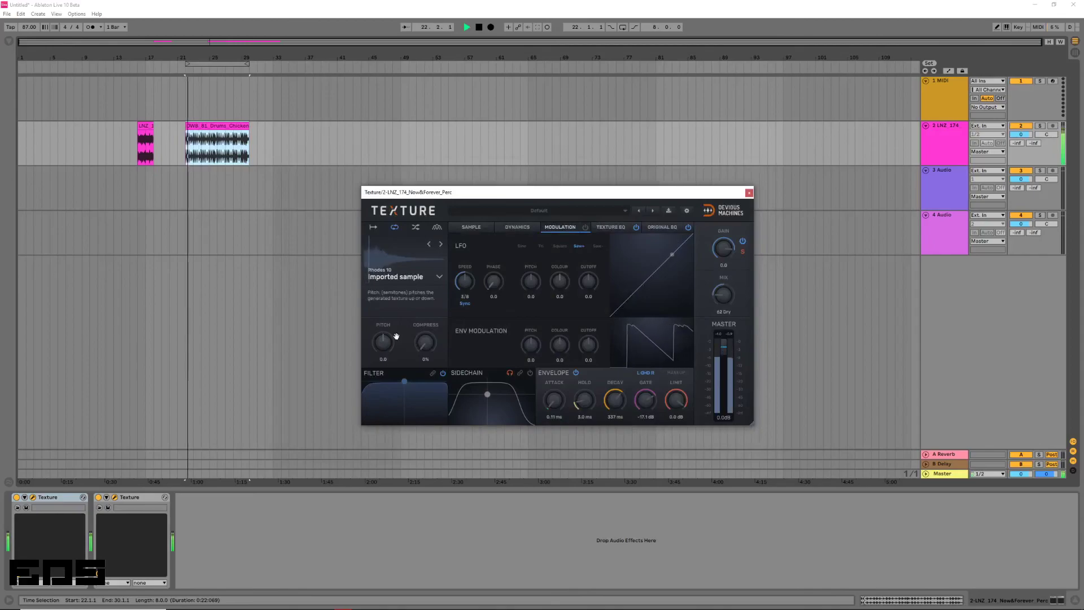
Adjust the second Texture's mix to 1 Dry during playback, and stop.
drag(722, 294, 723, 356)
drag(727, 291, 726, 273)
key(space)
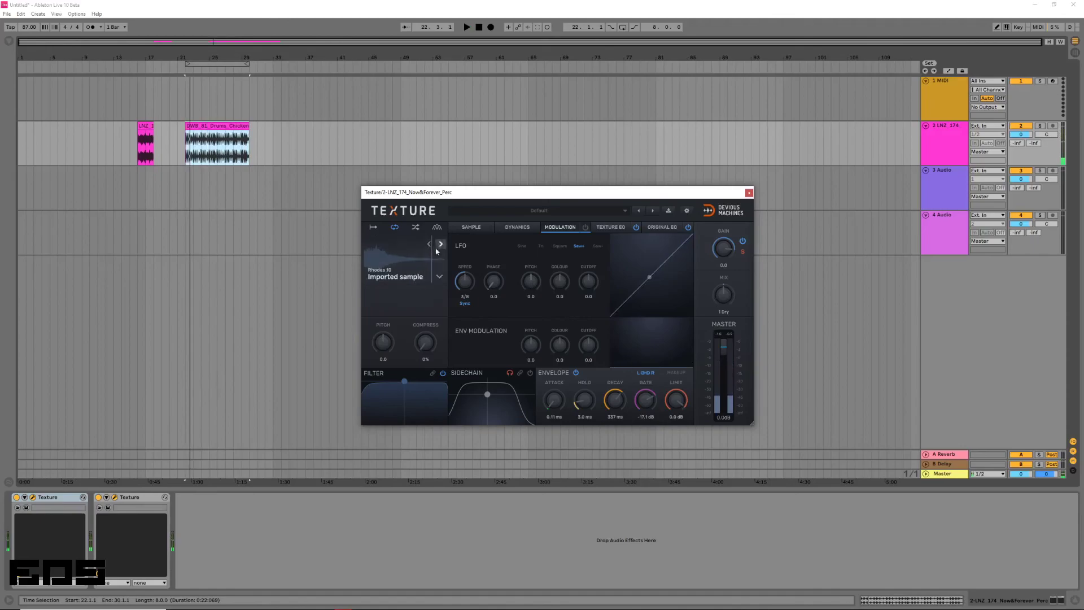
Shorten the imported Rhodes sample's loop region to about its first third while the drum loop plays.
click(472, 227)
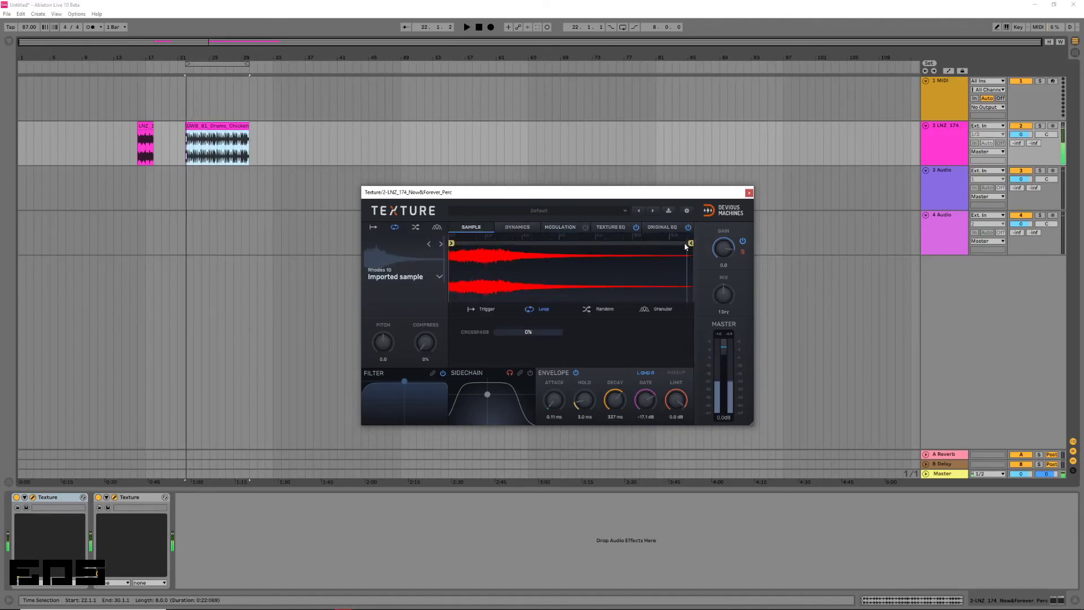
key(space)
mouse_move(657, 250)
mouse_down()
mouse_move(483, 257)
mouse_move(523, 245)
mouse_up()
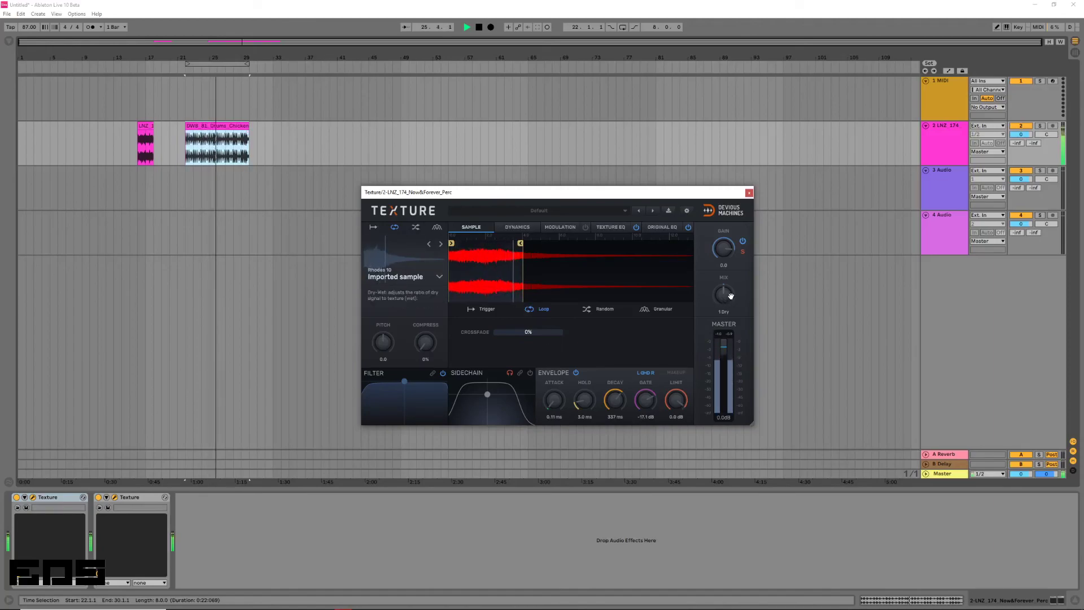
key(space)
Clear the browser search and place Rhodes 05.wav from the samples folder on audio track 4 beneath the drum loop.
click(953, 181)
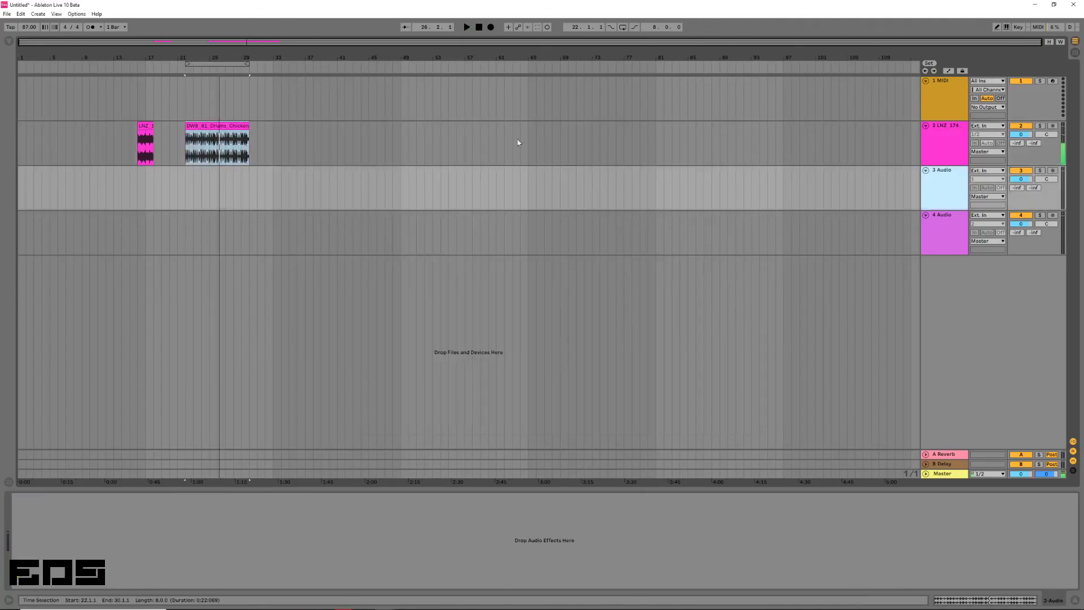
click(9, 42)
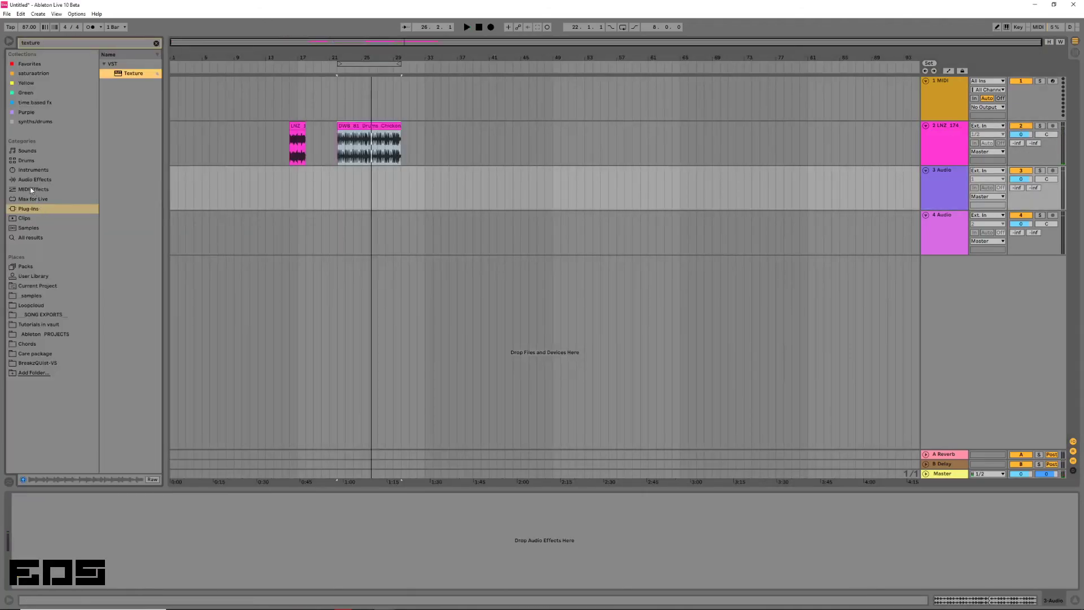
click(31, 296)
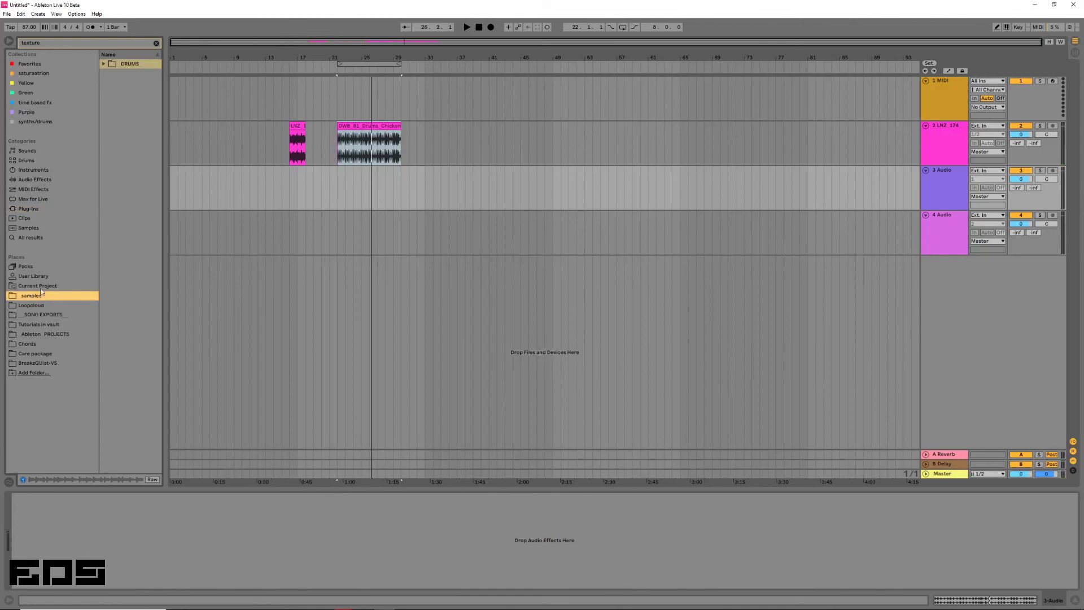
click(156, 43)
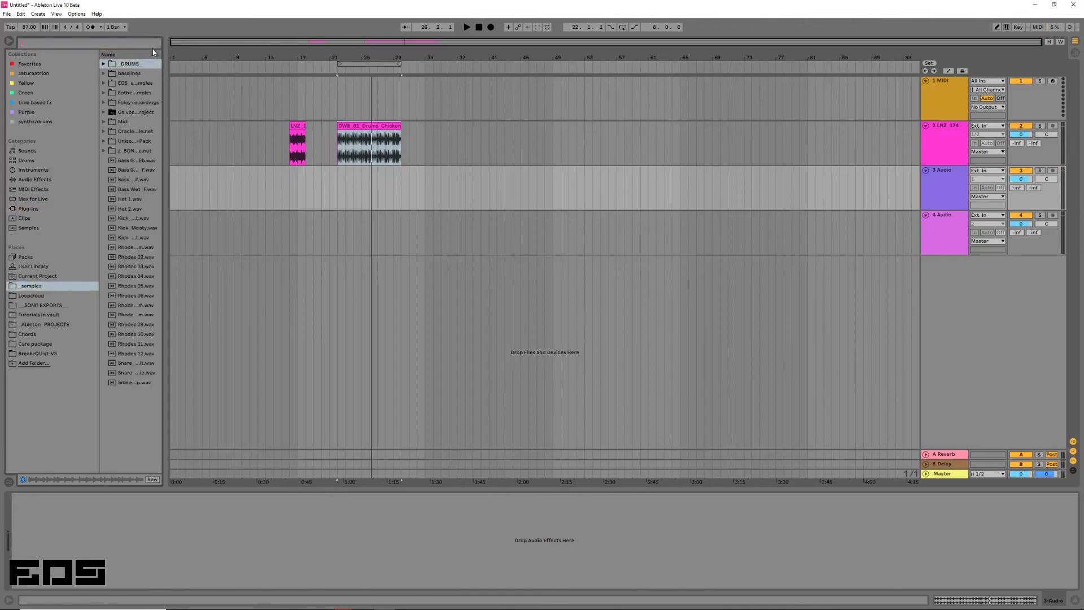
click(133, 286)
drag(155, 286, 339, 226)
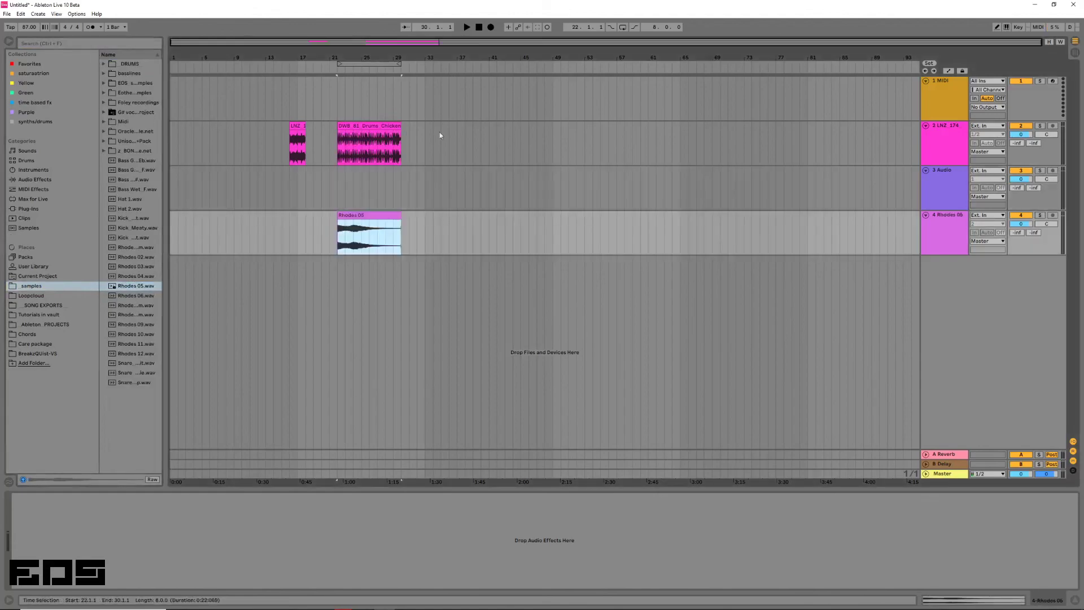
Play the drums and Rhodes clip with the drum track's second Texture turned off, and close the first Texture's window.
click(950, 139)
click(58, 502)
key(space)
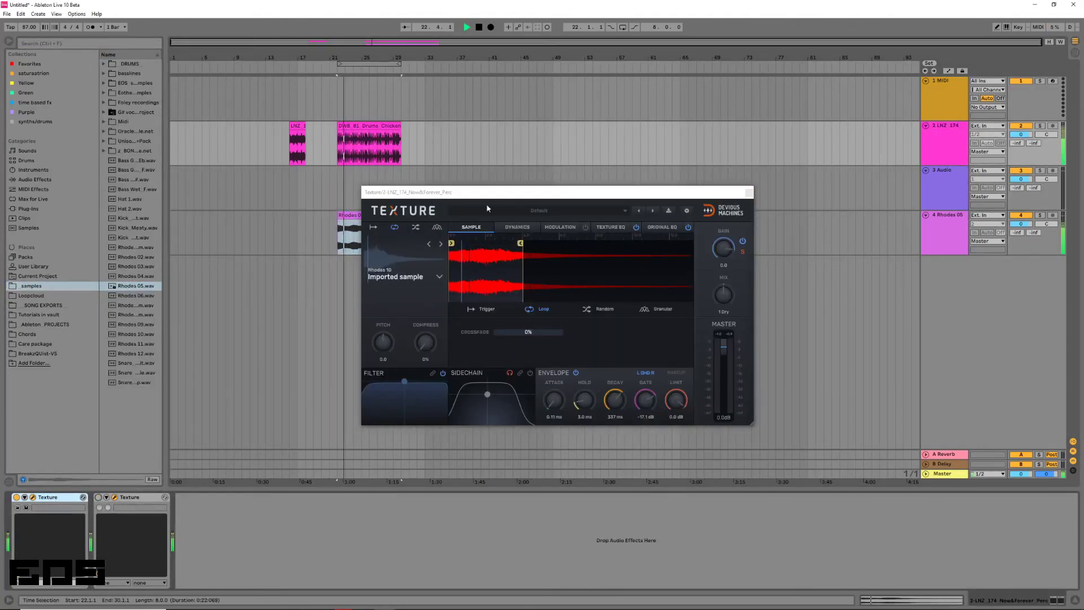
drag(444, 192, 550, 214)
click(598, 189)
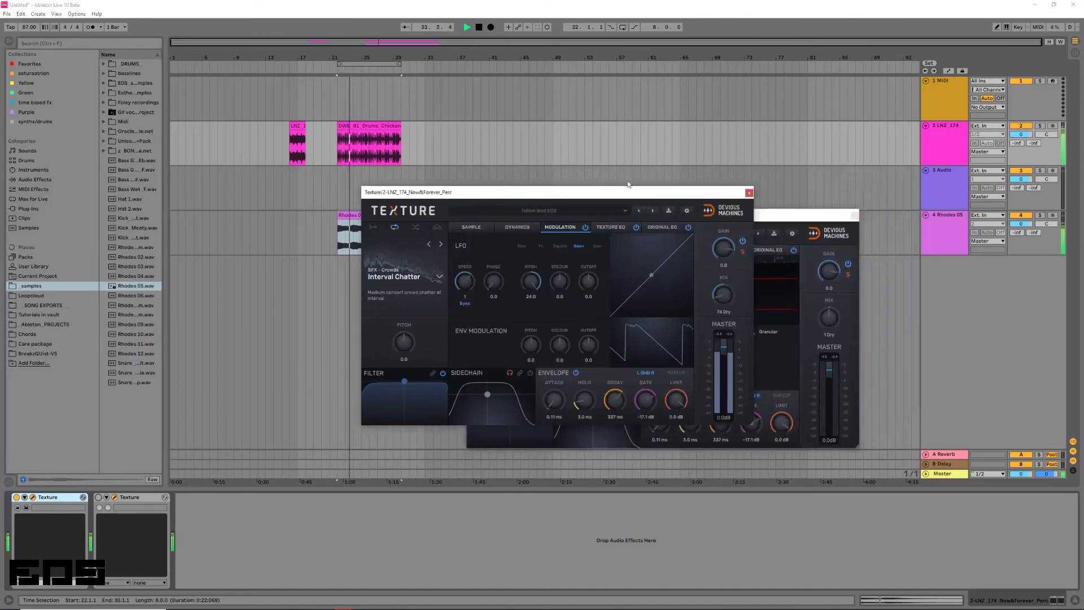
click(749, 192)
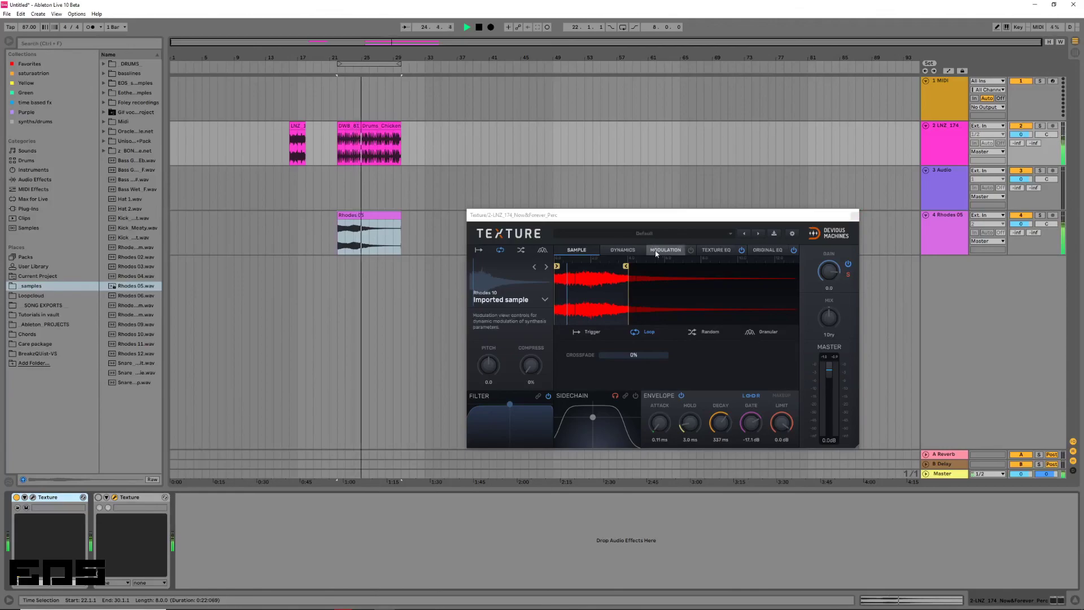
Add Rhodes 06.wav after the Rhodes 05 clip, crossfade them within the drum loop's length, and play the result.
drag(136, 295, 404, 233)
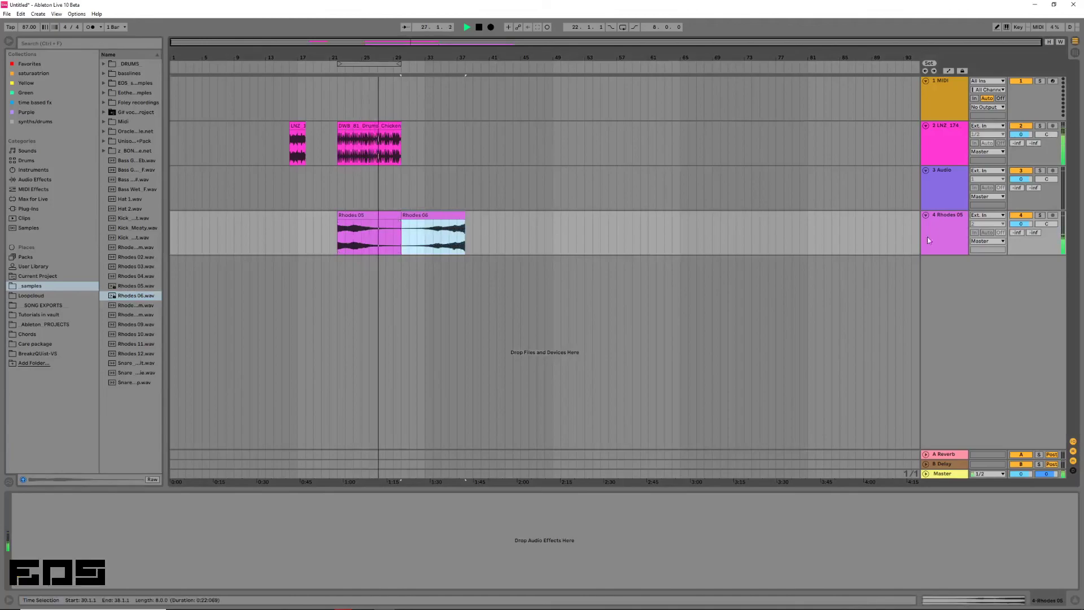
mouse_move(402, 221)
mouse_down()
mouse_move(430, 221)
mouse_move(346, 222)
mouse_move(386, 224)
mouse_up()
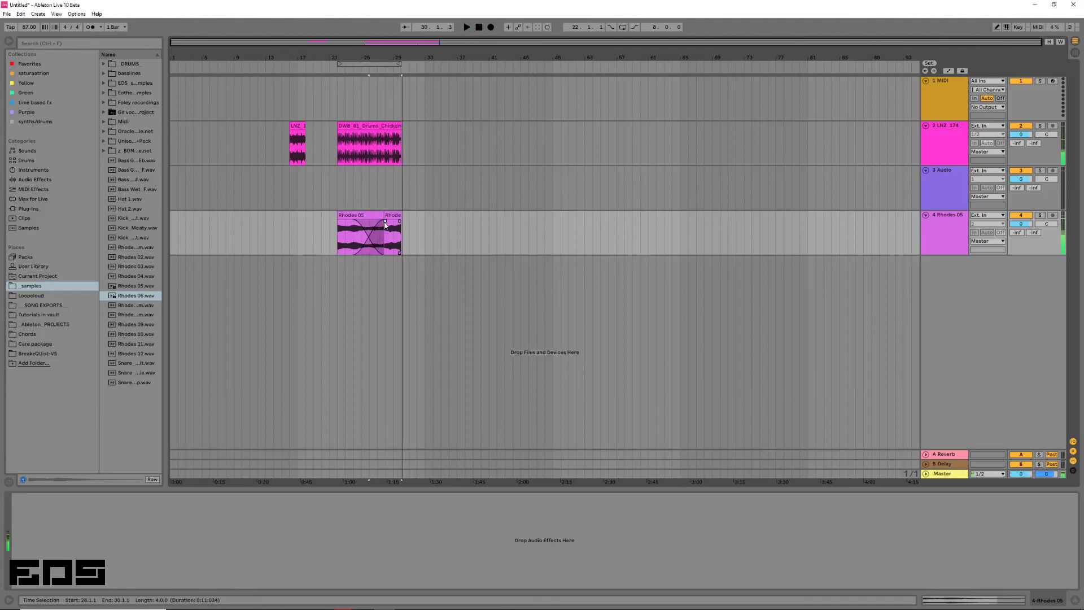
click(362, 215)
key(space)
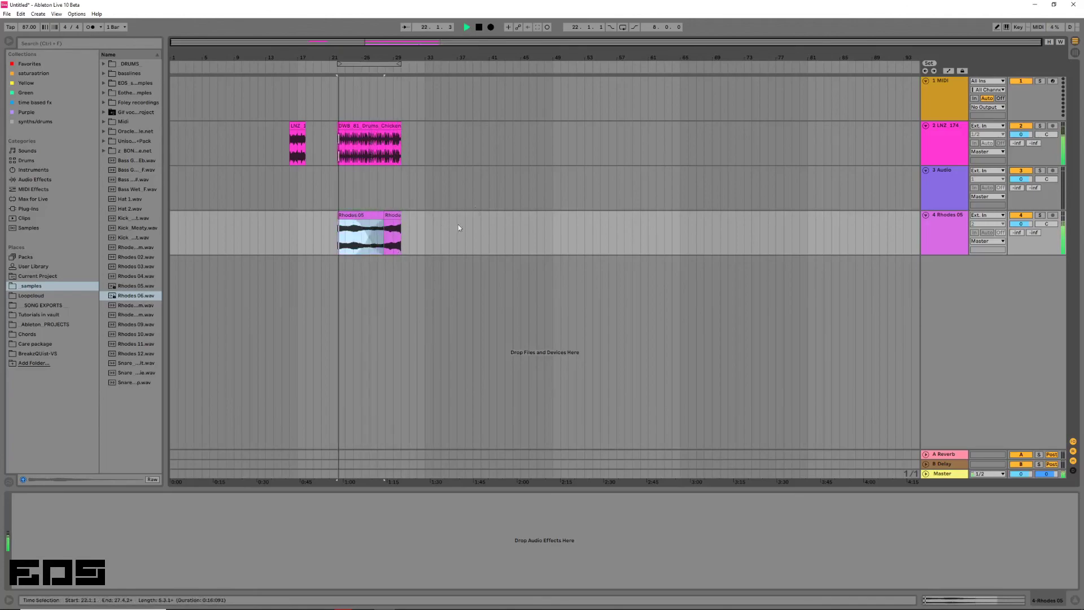
click(370, 126)
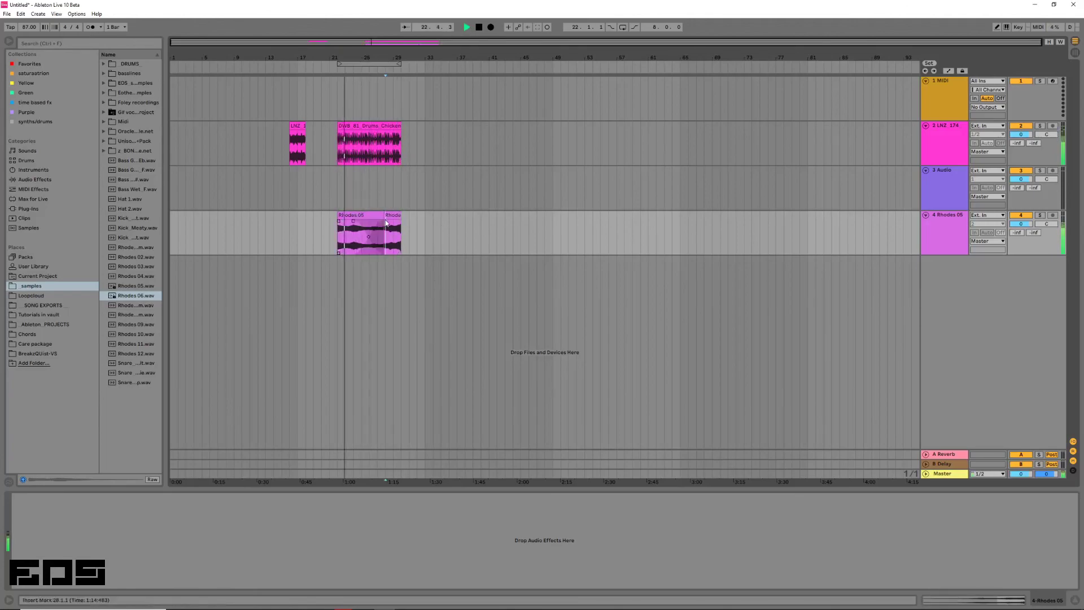
Add a Gate to the Rhodes track with its sidechain fed from the 2-LNZ 174 percussion track, and play the clips.
click(943, 234)
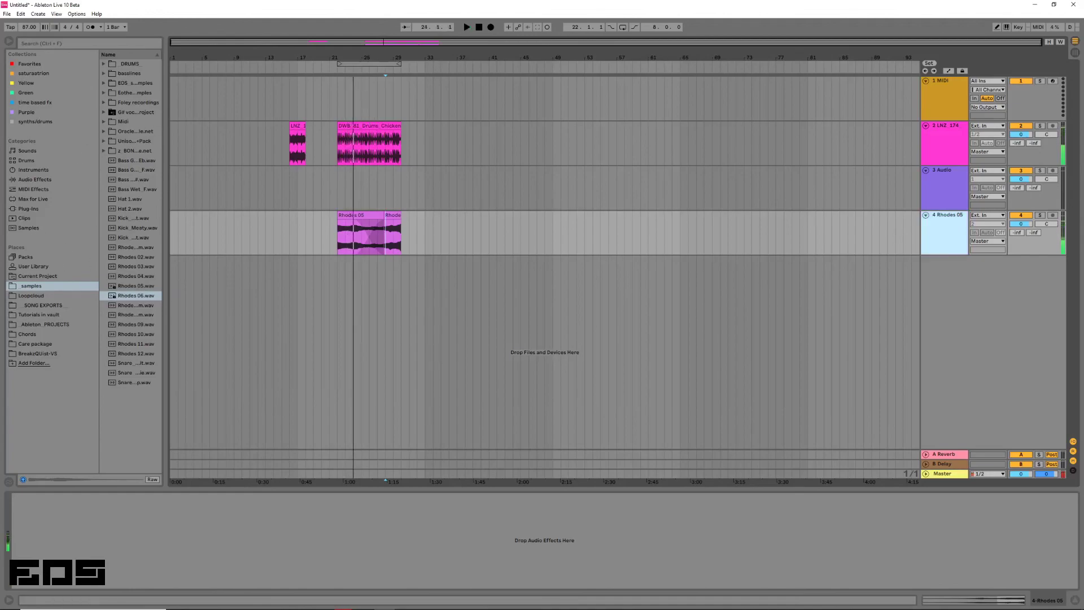
click(34, 179)
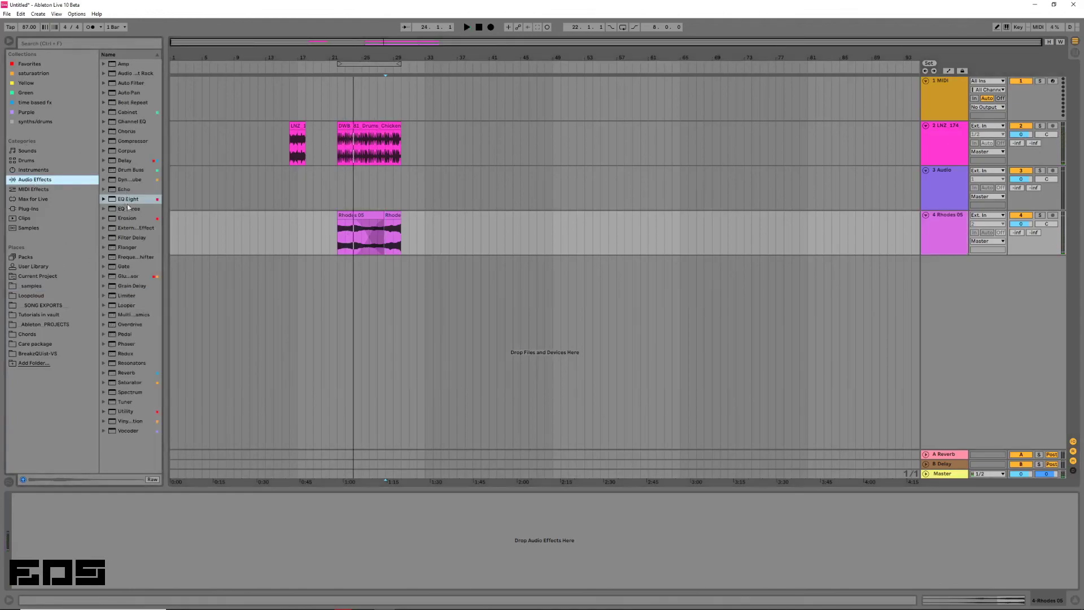
drag(122, 269, 152, 499)
click(24, 497)
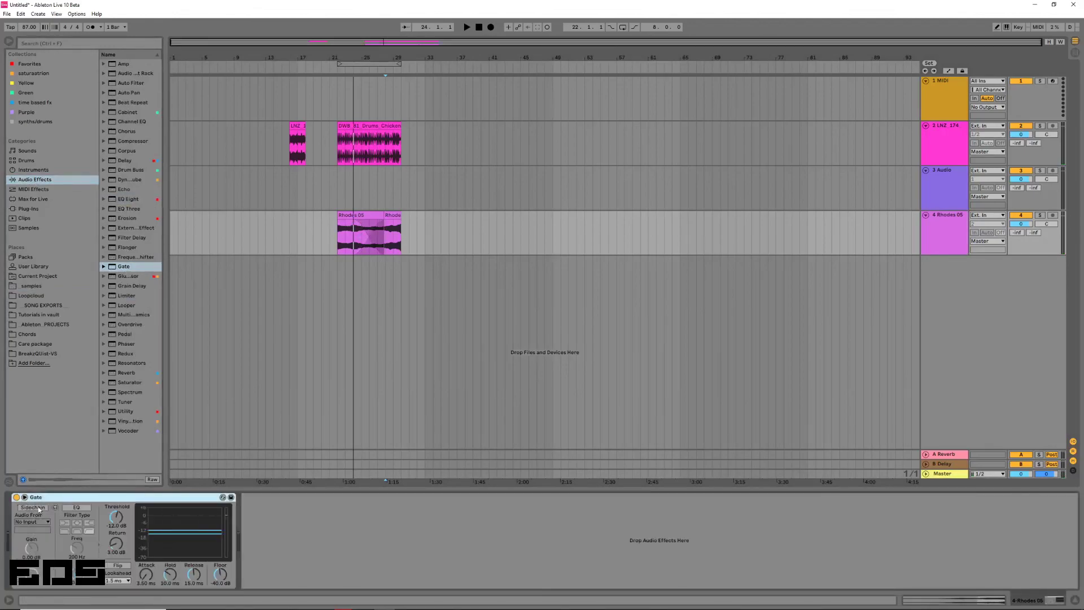
click(33, 507)
click(34, 522)
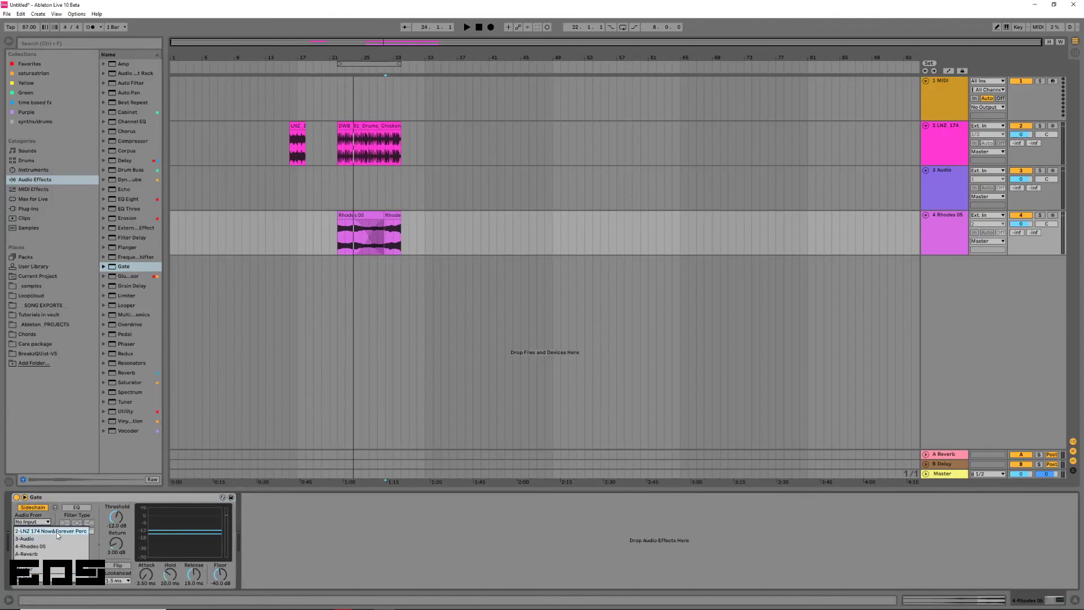
click(57, 532)
click(361, 215)
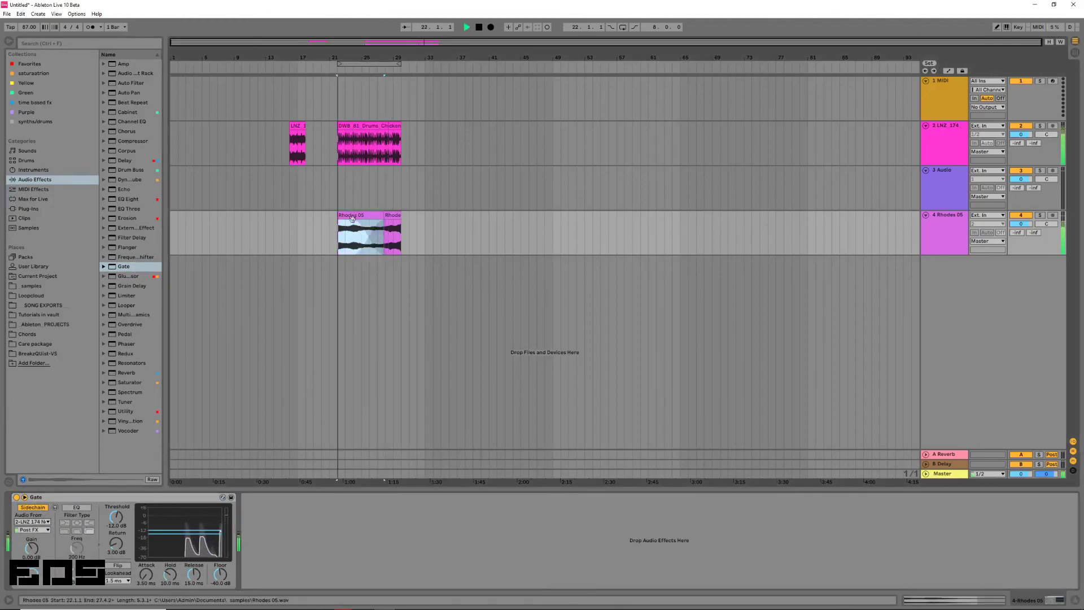
Set the Rhodes track's Gate to a -19.3 dB threshold, 25.8 ms hold and 50.2 ms release during playback.
drag(114, 518, 115, 528)
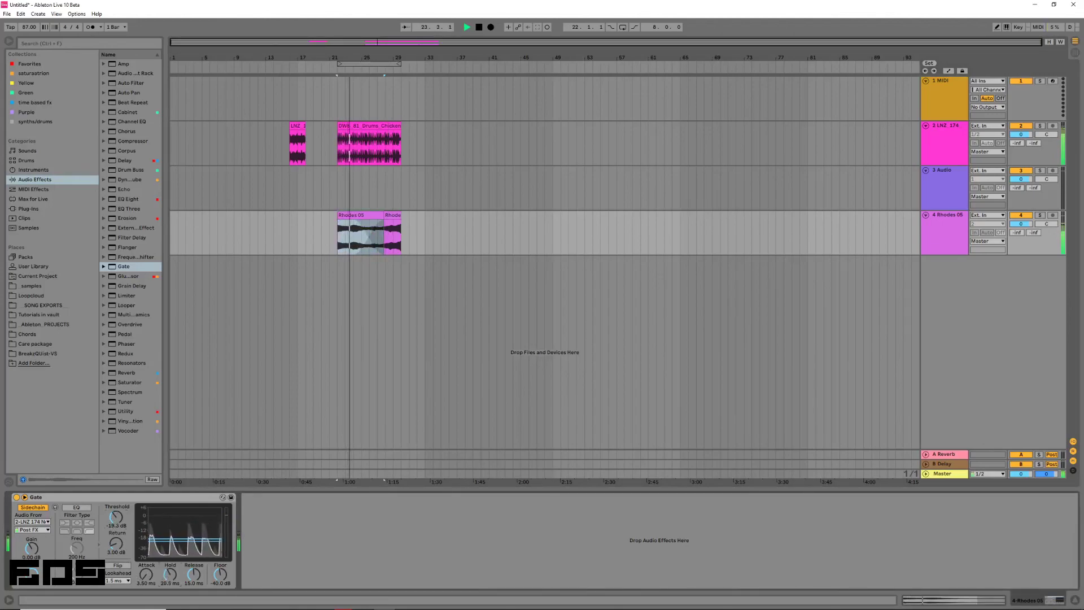
drag(169, 575, 189, 562)
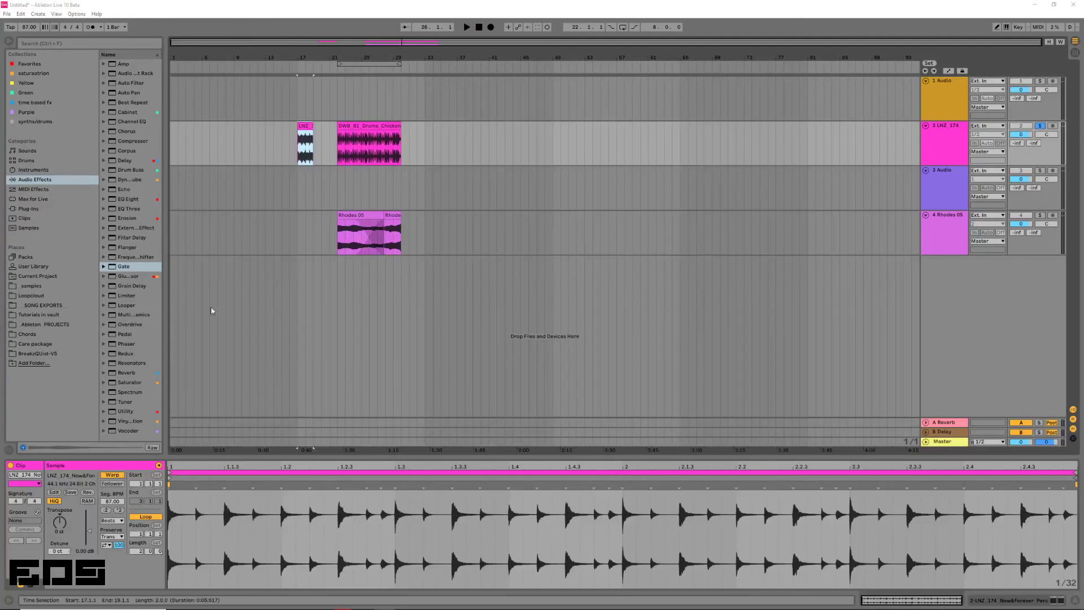
Move the LNZ 174 percussion clip to track 1 at bar 26, set its segment BPM to 174, and extend it to the drum loop's end.
drag(305, 125, 373, 84)
key(space)
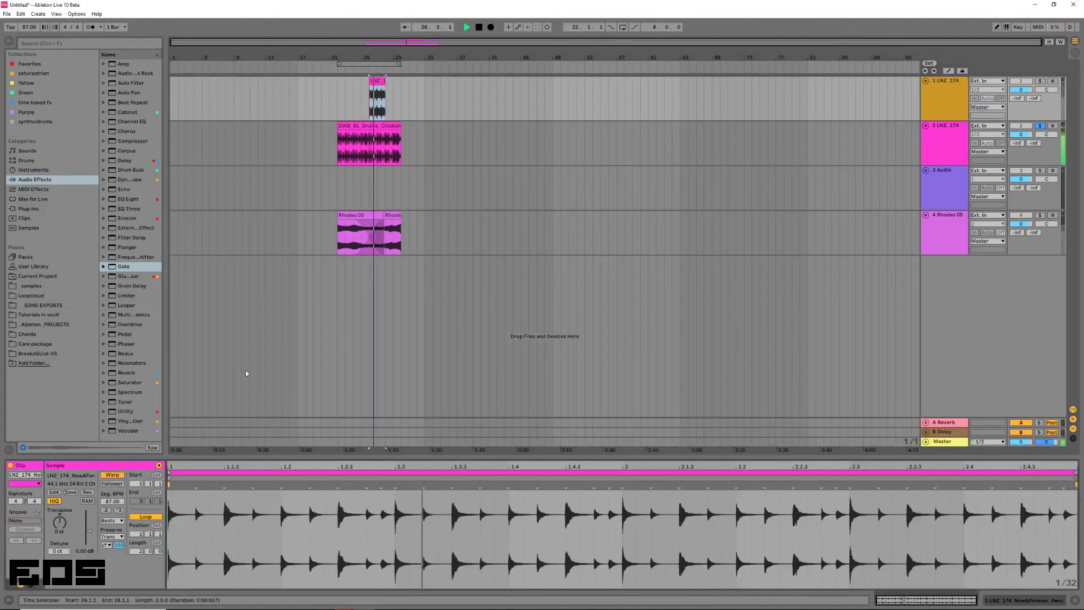
click(119, 510)
drag(385, 82, 402, 84)
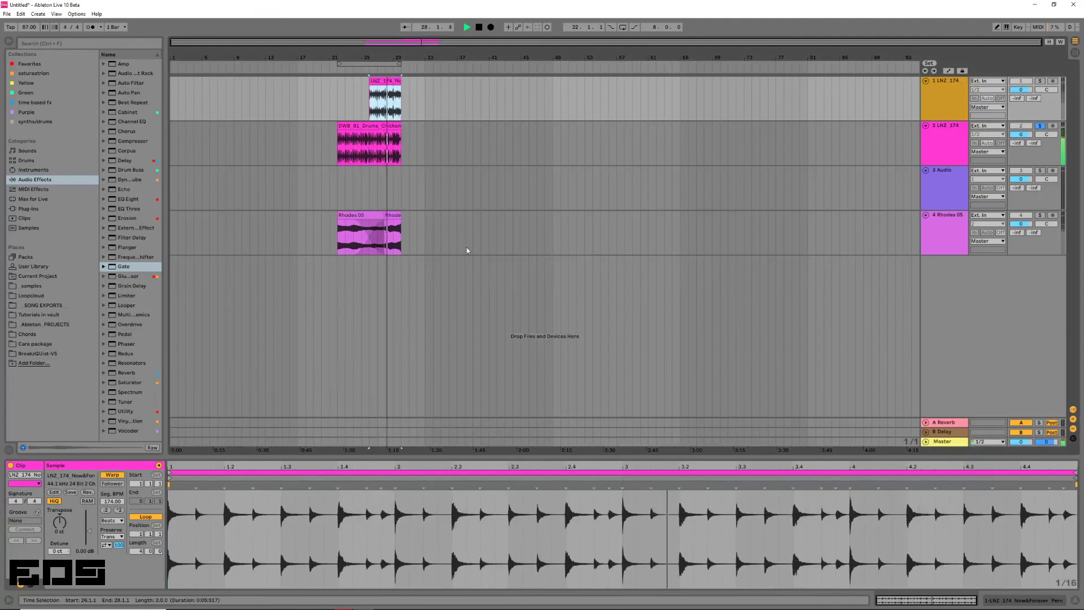
Search the plug-ins for "ser", add Serum_x64 on a new MIDI track, and close its window.
click(338, 149)
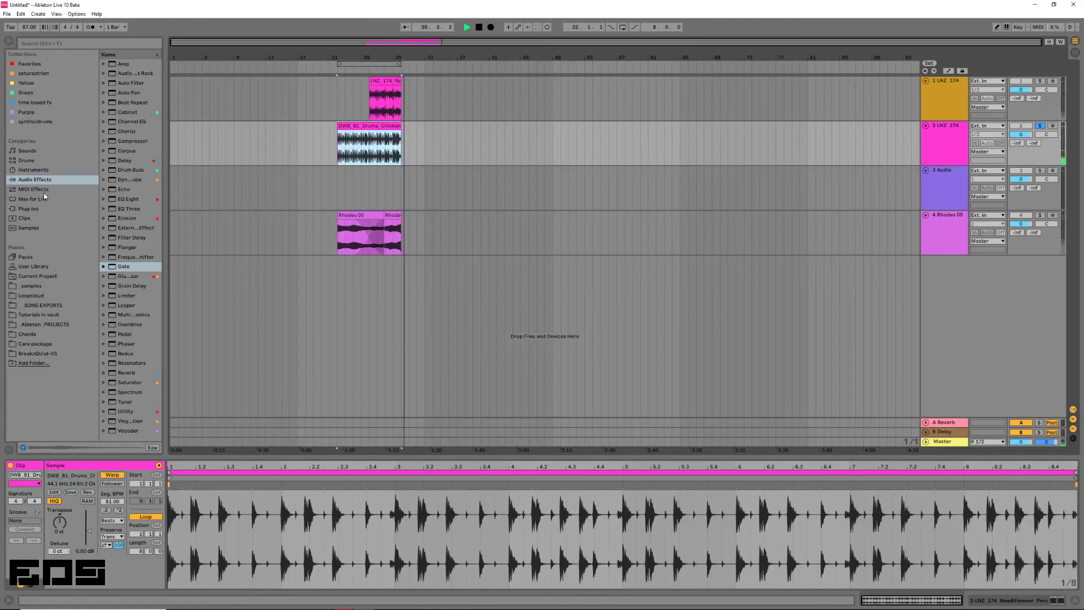
click(37, 121)
key(space)
key(space)
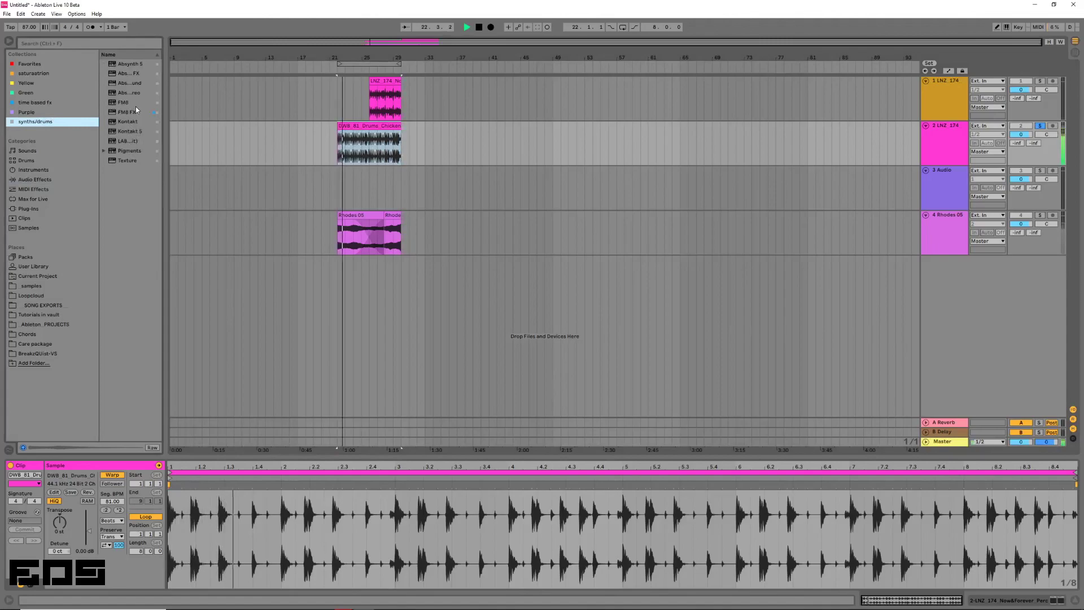
click(29, 209)
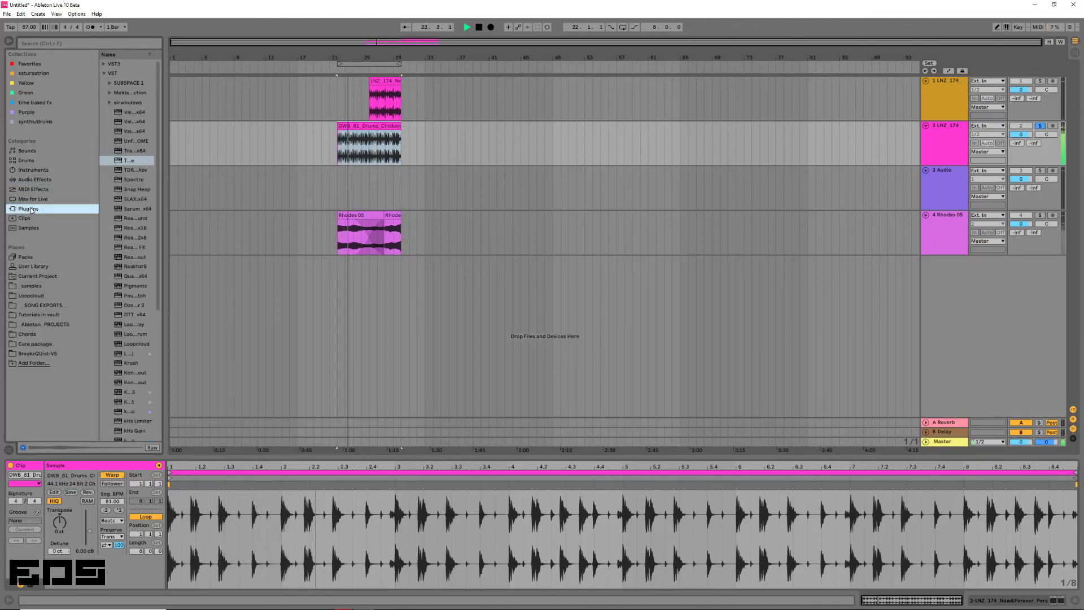
click(82, 43)
text(ser)
click(143, 75)
drag(142, 75, 441, 314)
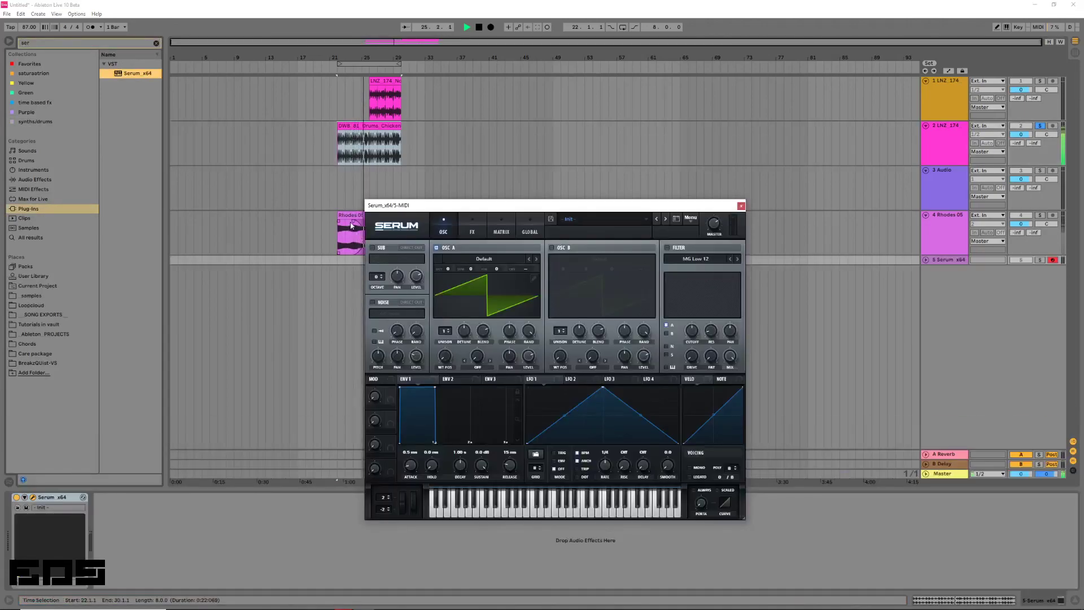
click(928, 249)
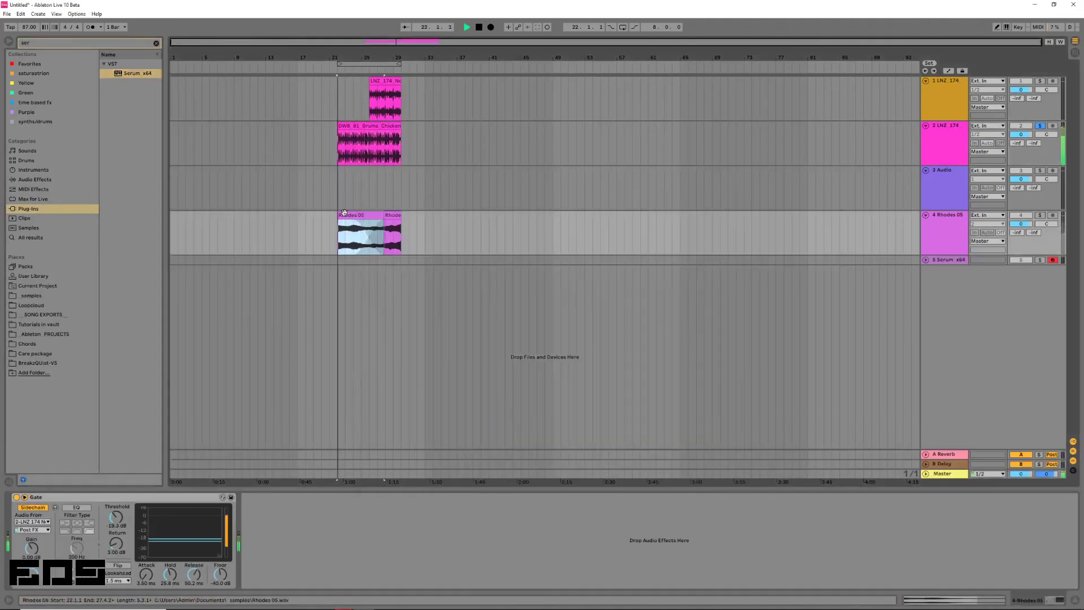
Clear the drum track's solo and play all tracks together from the start of the Rhodes 05 clip.
key(space)
click(1040, 216)
click(1039, 216)
key(space)
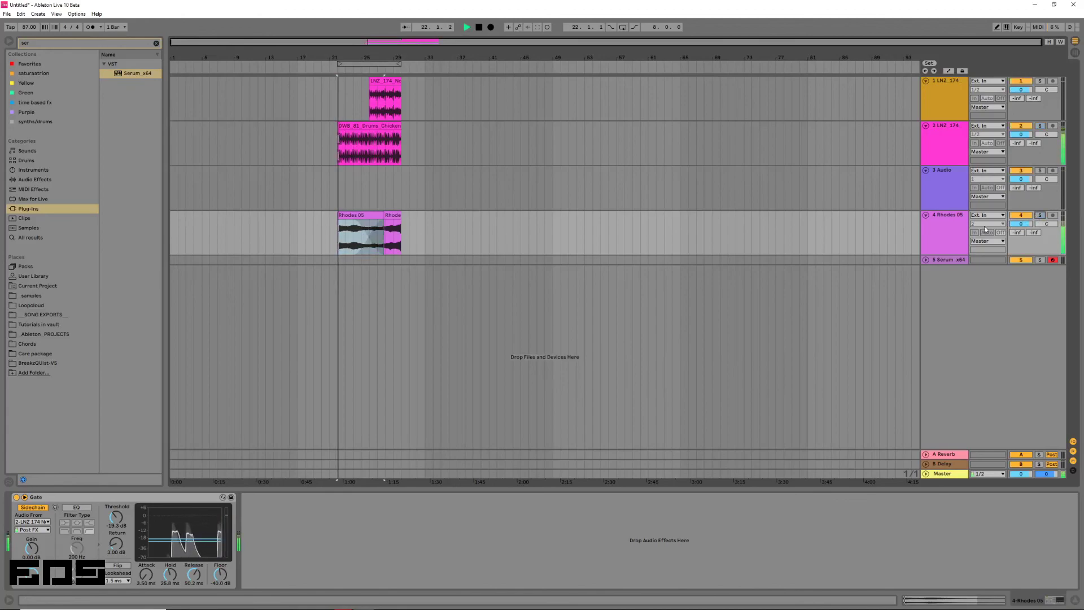
Transpose the LNZ 174 percussion clip by -10 st and reduce its Beats warp transient envelope.
click(370, 148)
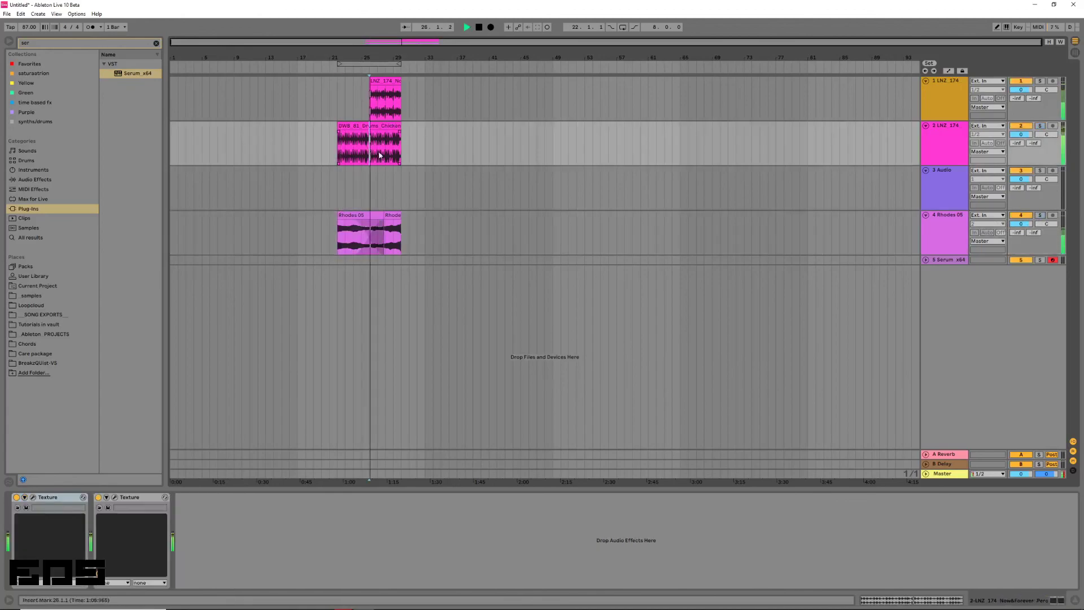
double_click(386, 99)
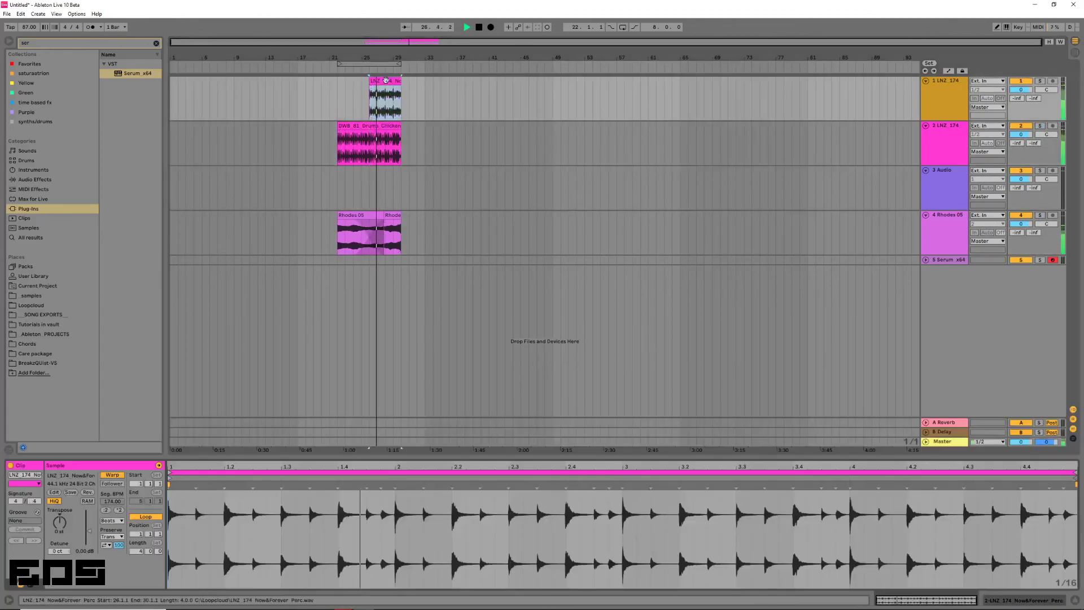
drag(59, 526, 58, 543)
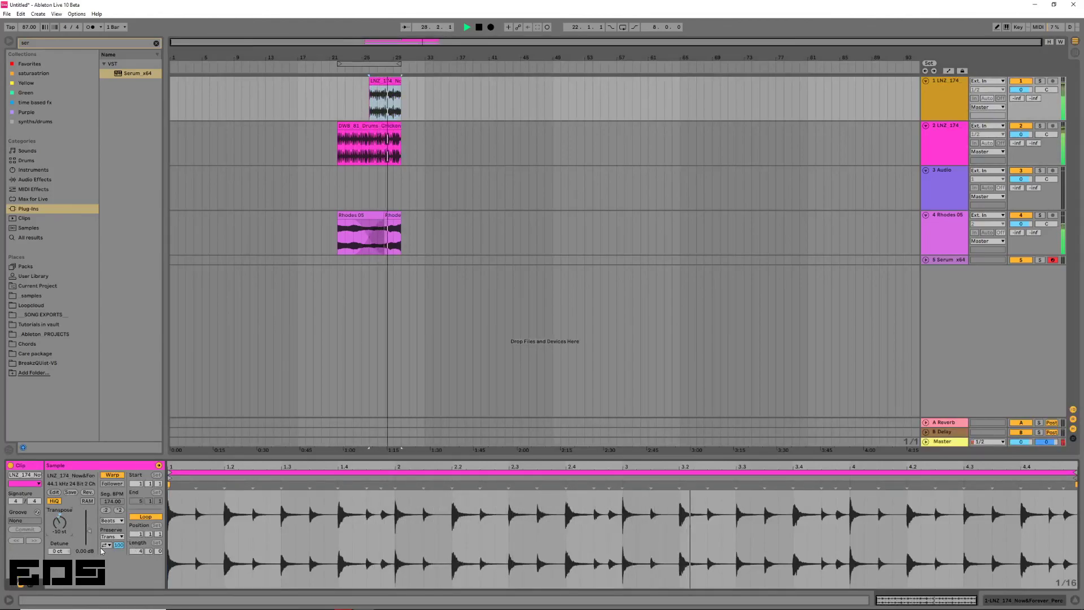
drag(118, 547, 119, 565)
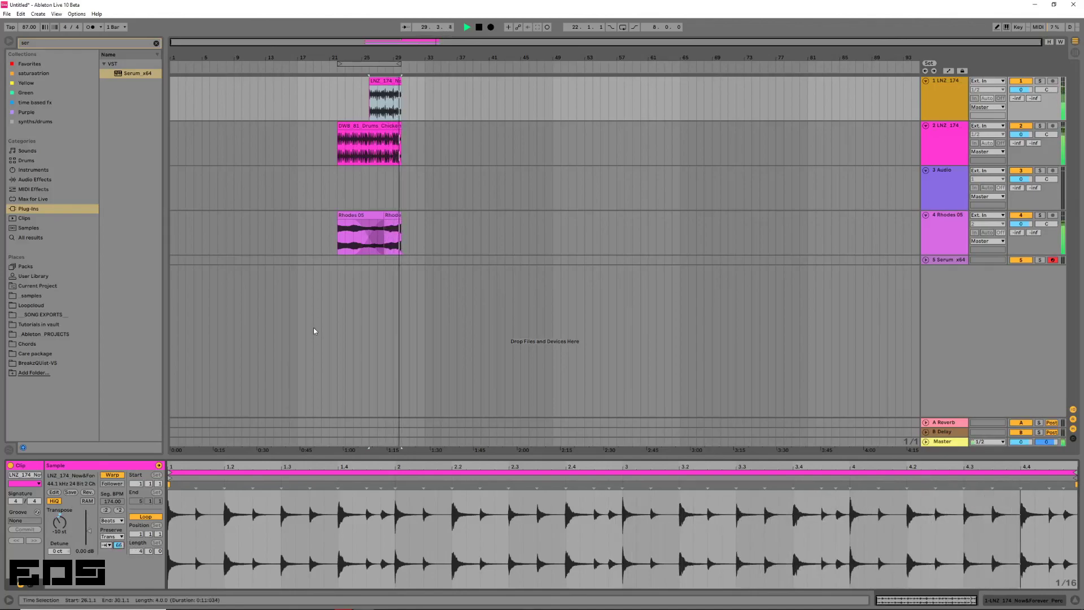
Turn on the arrangement loop over the drum section and convert the Rhodes 05 clip's melody to a new MIDI track.
click(337, 192)
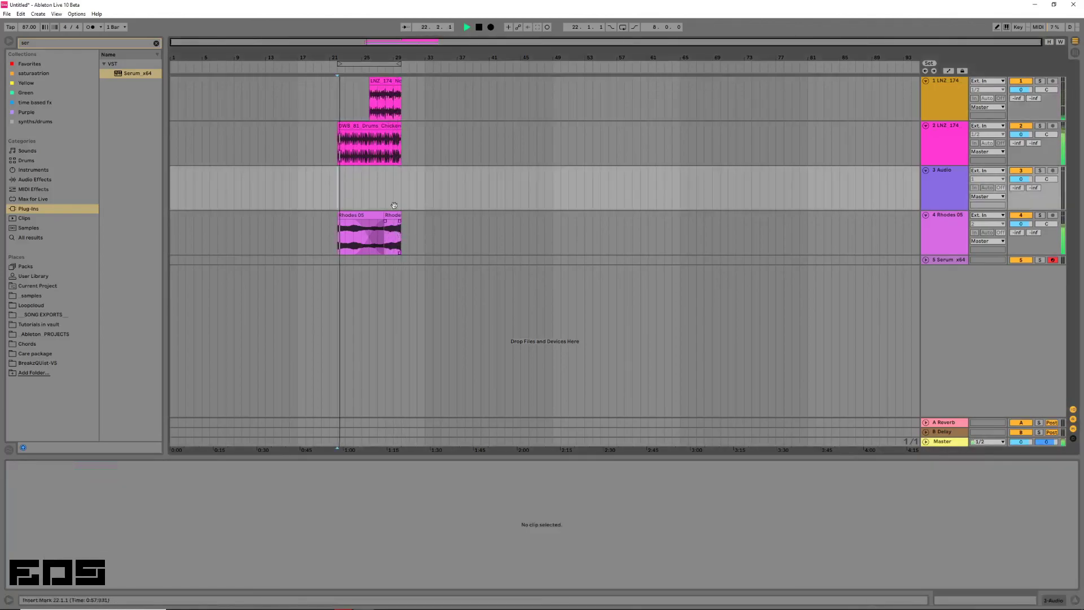
click(624, 28)
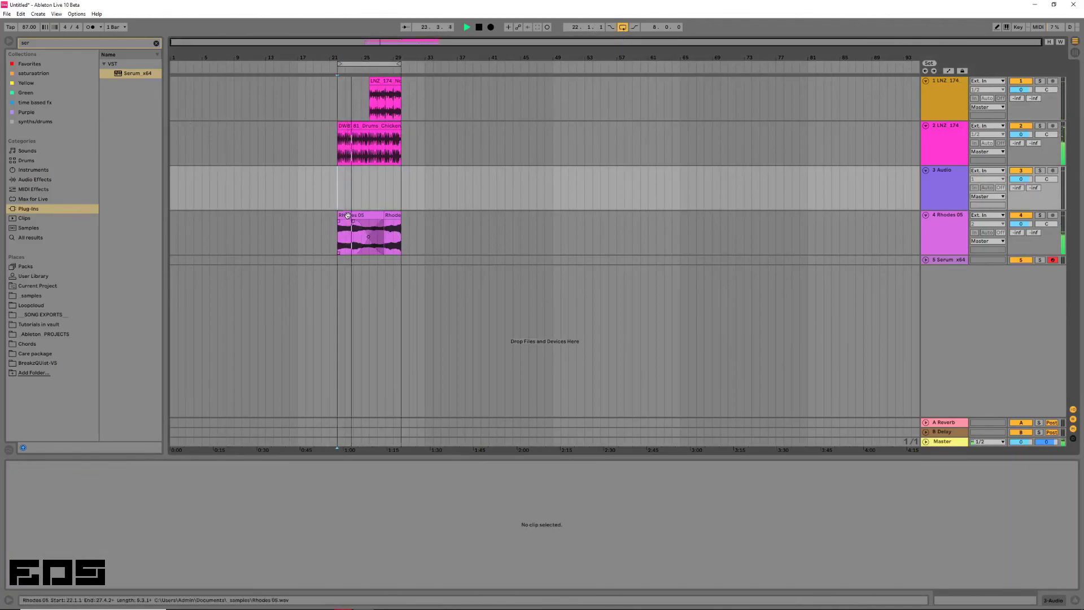
click(368, 235)
shift+click(399, 216)
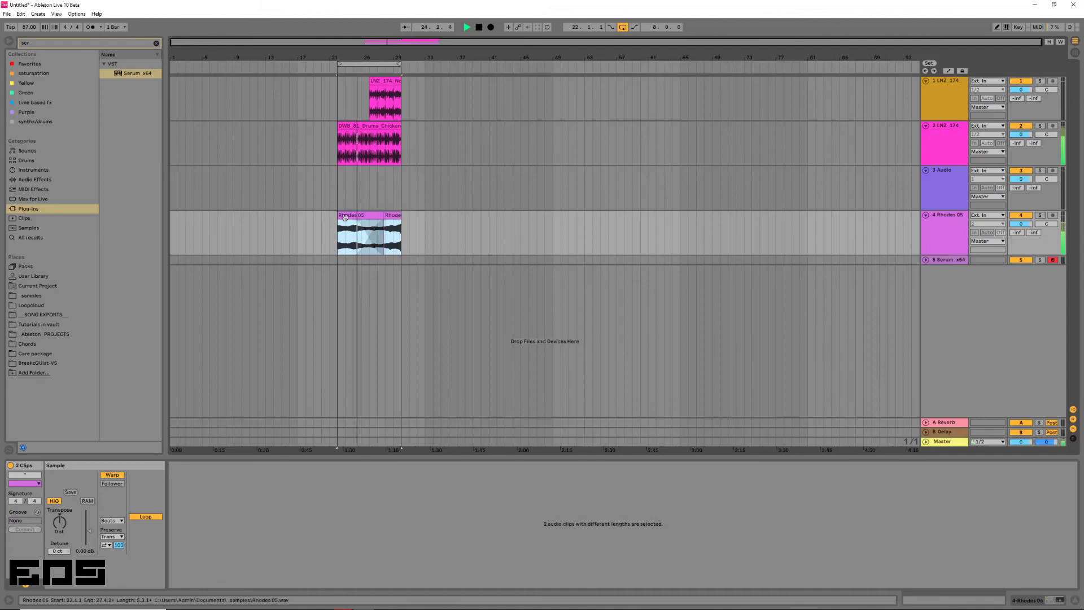
click(349, 217)
right_click(348, 217)
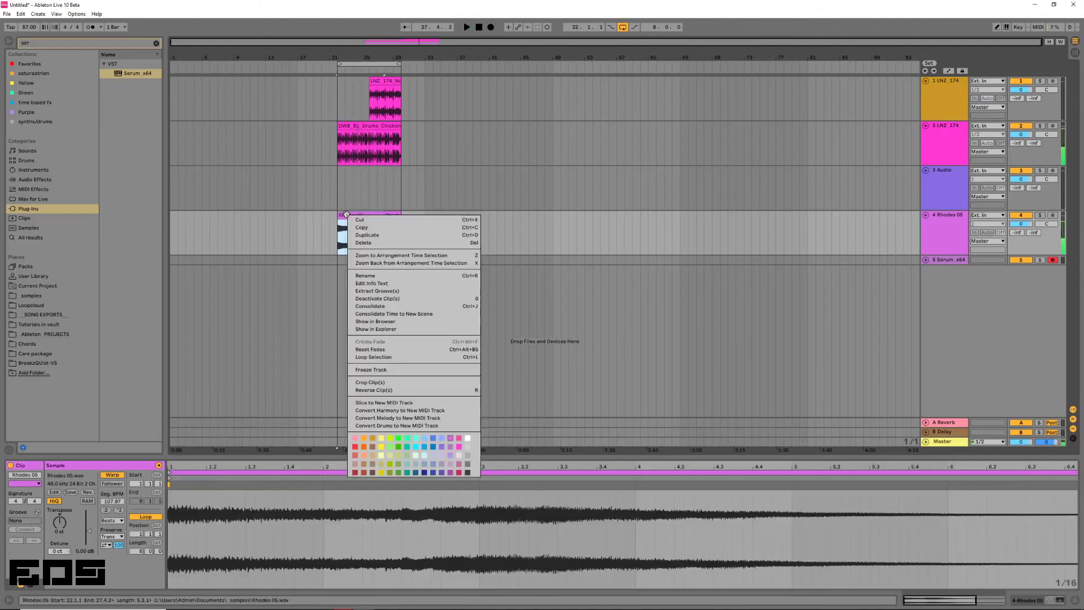
click(415, 418)
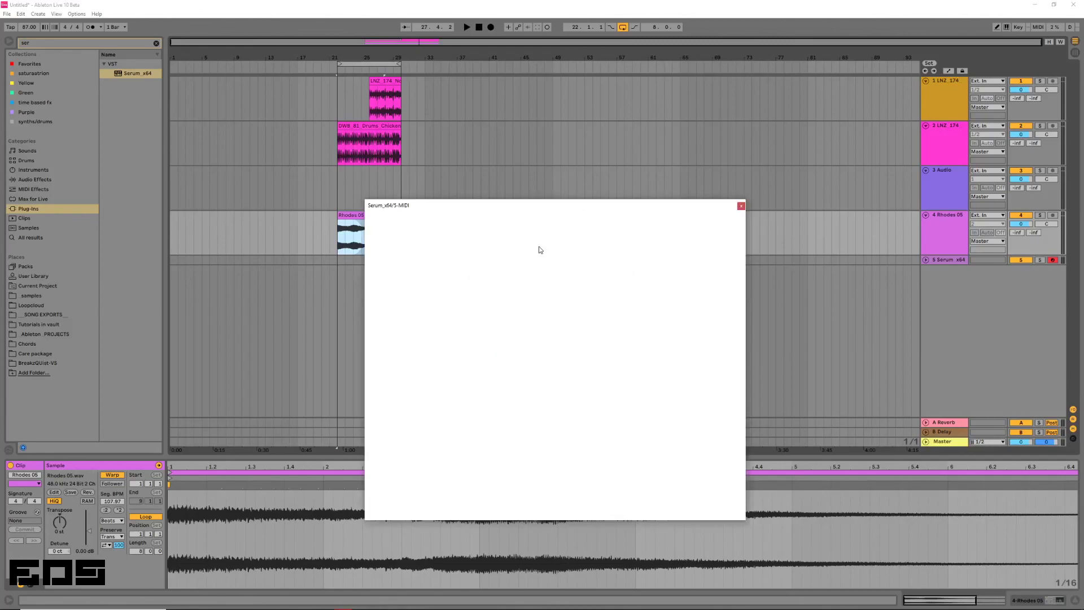
key(space)
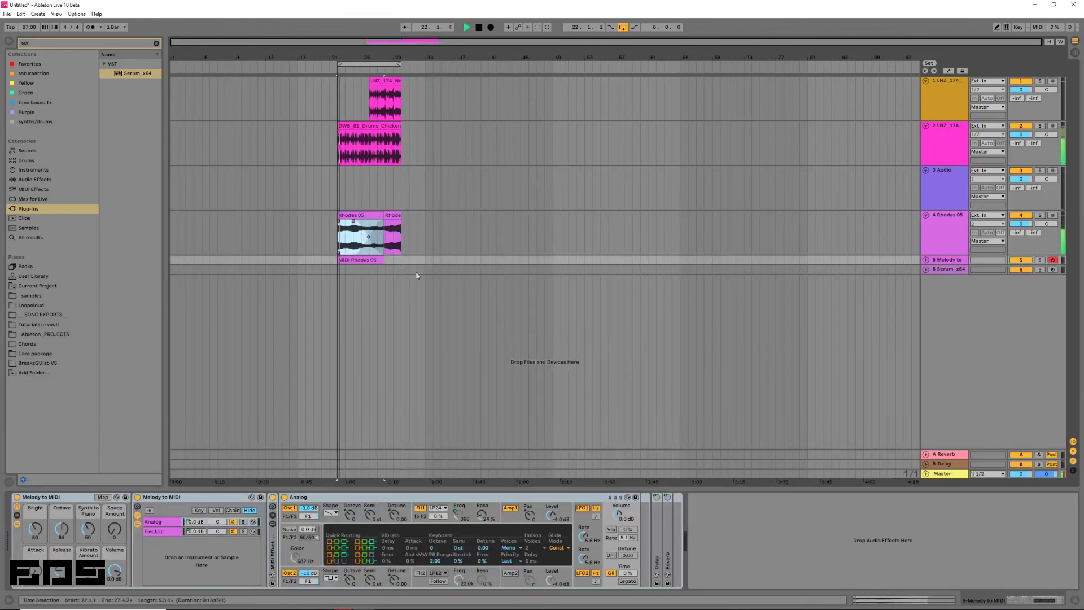
Move the MIDI Rhodes 05 clip from the Melody to MIDI track onto the Serum track, and solo Serum during playback.
click(926, 261)
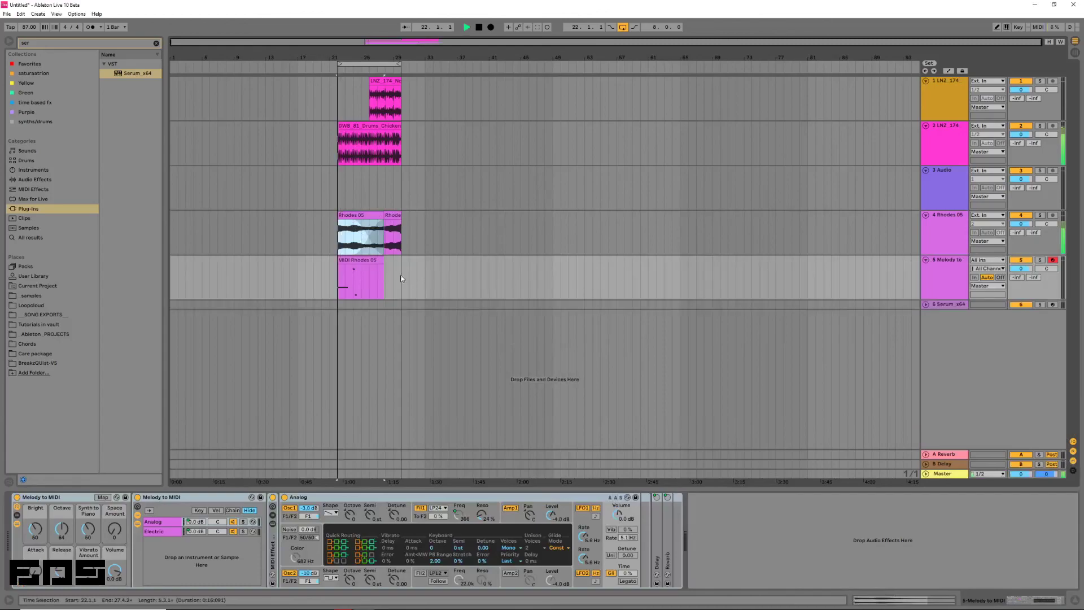
click(362, 282)
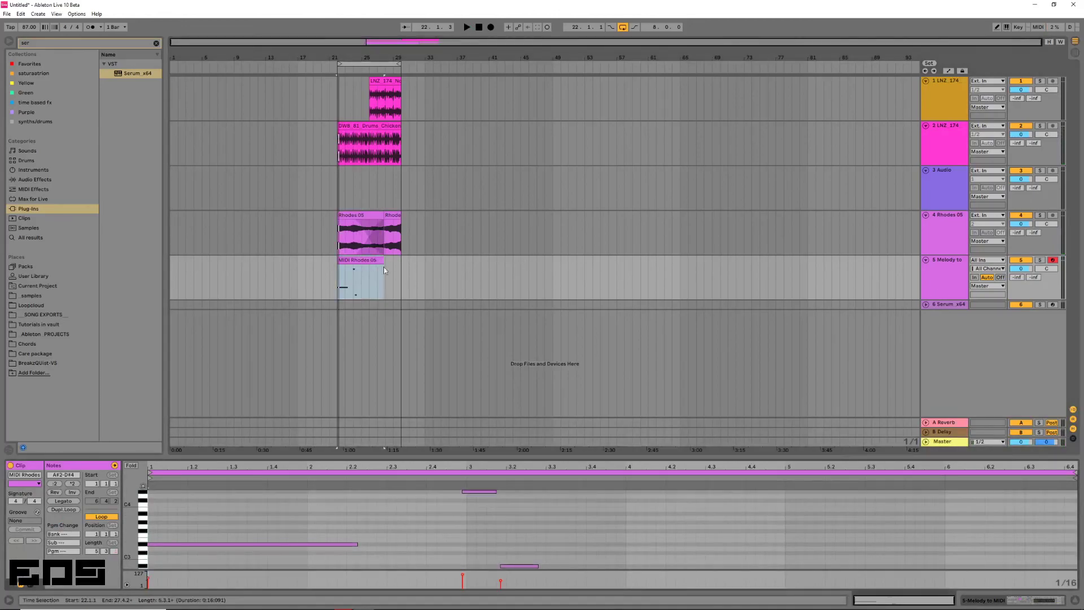
drag(368, 260, 369, 304)
key(space)
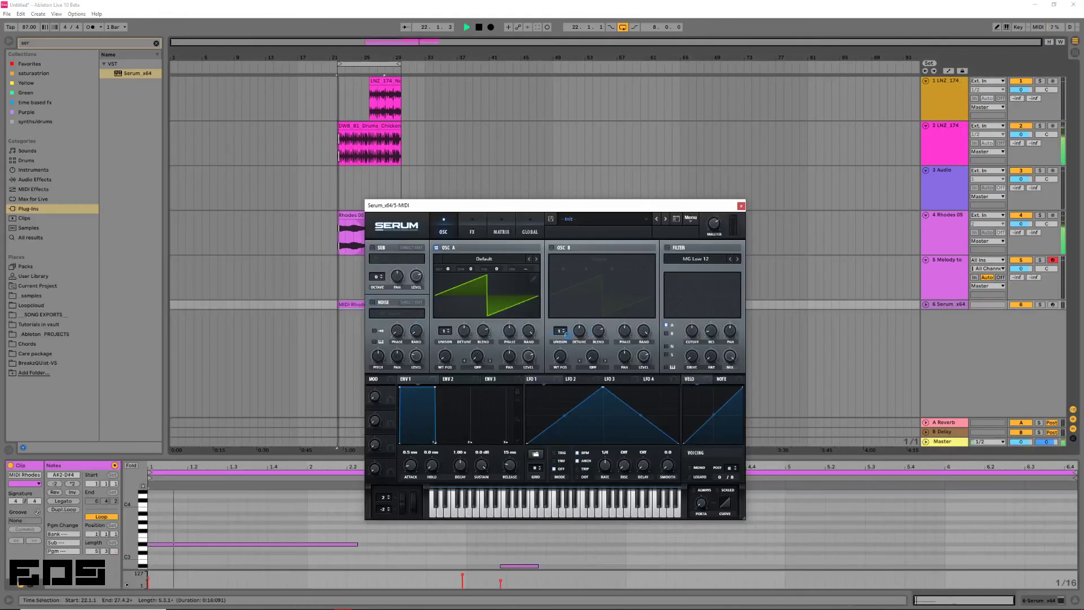
click(1039, 304)
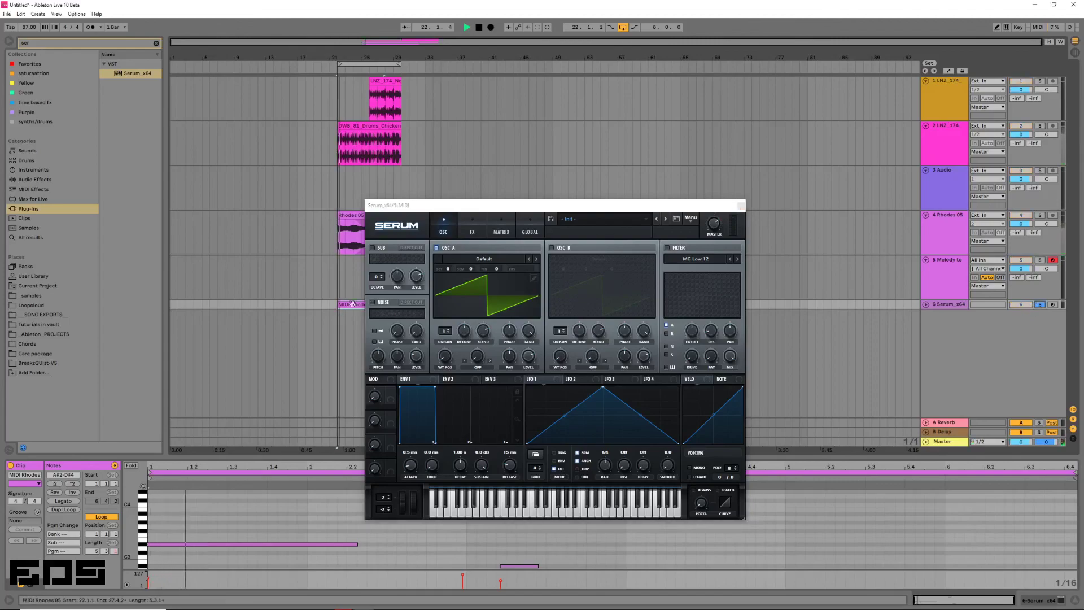
Transpose the long D#3 note in the Serum track's MIDI clip down three octaves to D#0, and audition it.
click(168, 545)
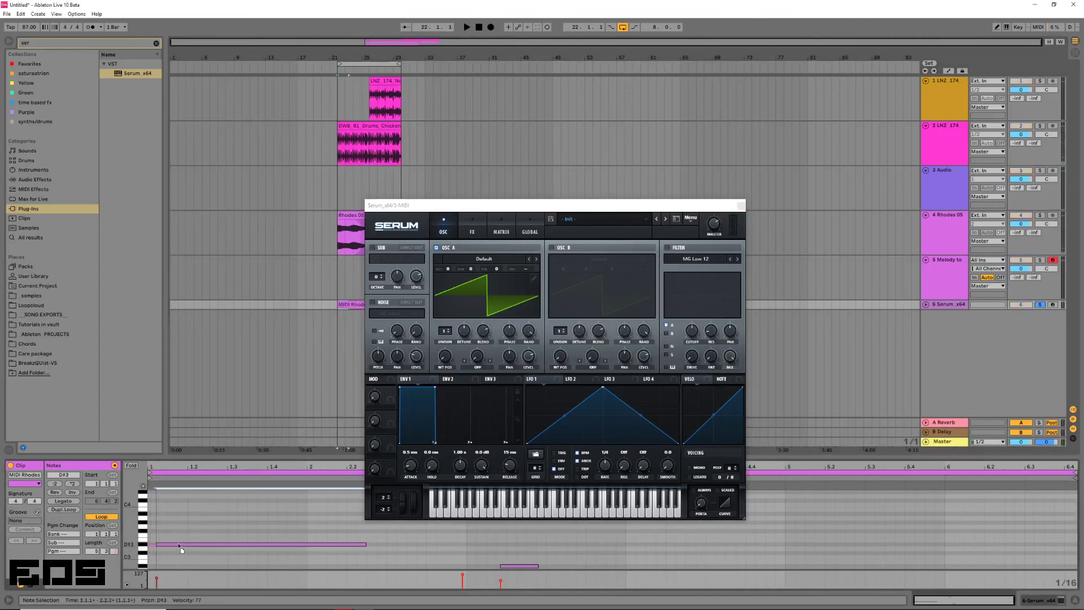
key(shift+Down)
key(shift+Down)
key(shift+Down)
key(space)
key(space)
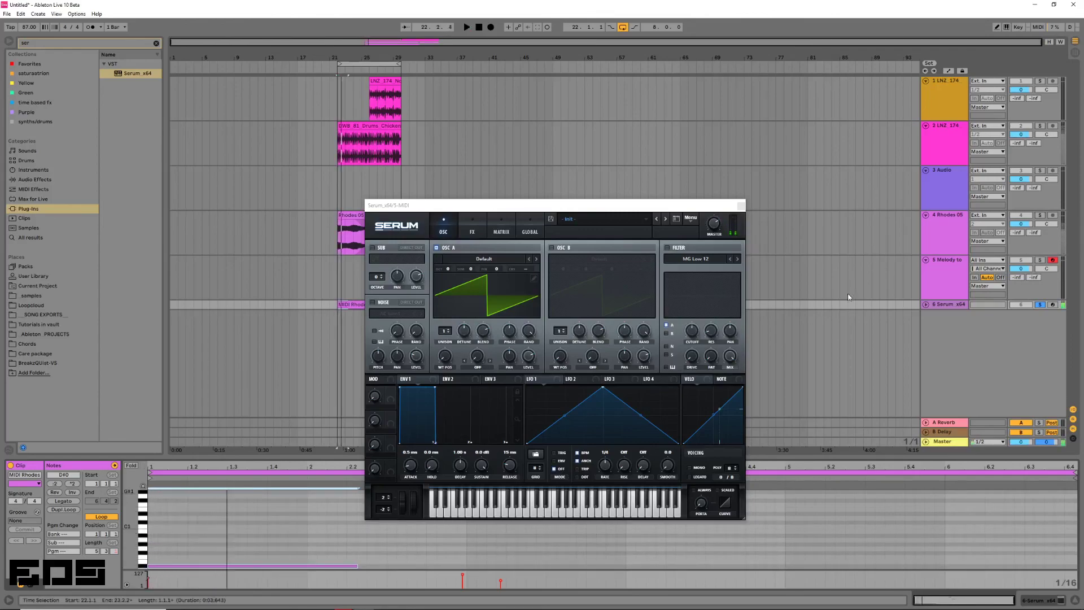
Load the Analog_BD_Sin wavetable into Serum's oscillator A.
click(941, 306)
click(440, 281)
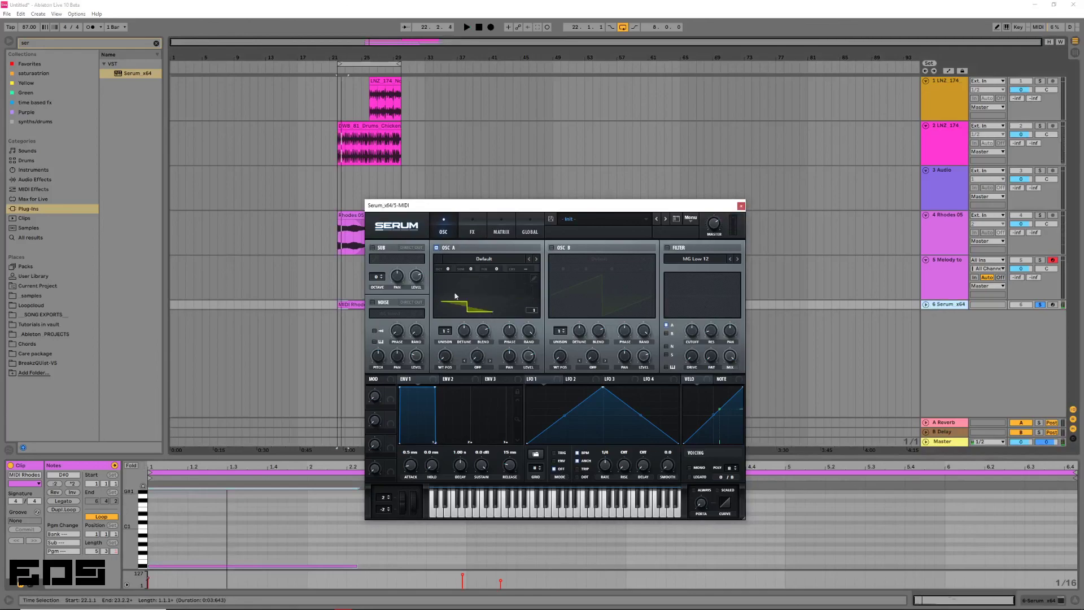
click(492, 260)
mouse_move(466, 269)
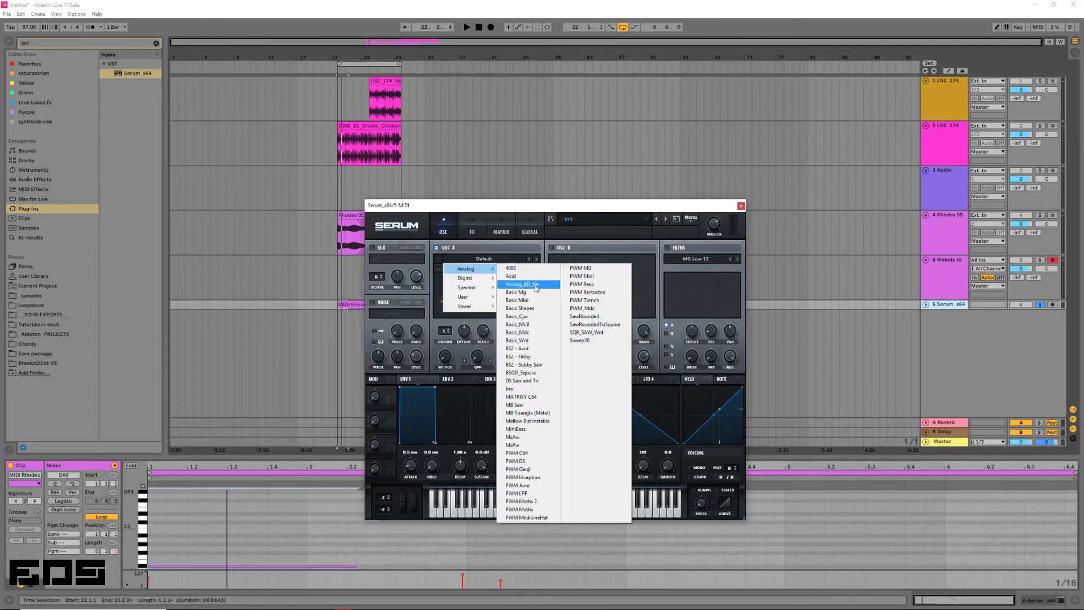
click(519, 282)
Set oscillator A's warp mode to Sync (Window 1/2) and adjust its warp amount.
click(476, 366)
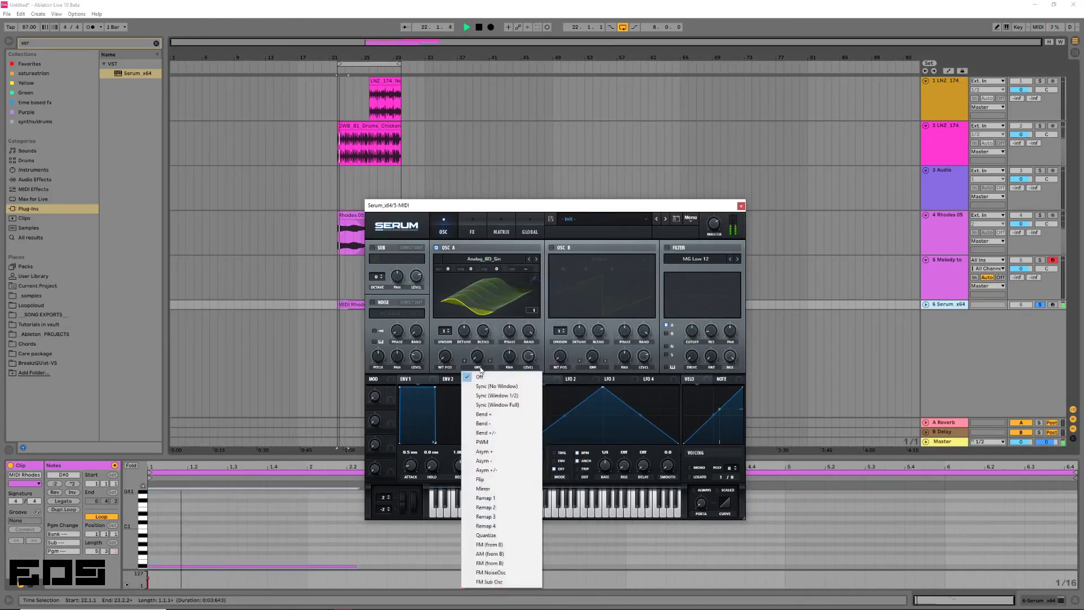
click(484, 401)
drag(482, 364, 463, 380)
Assign LFO 1 to oscillator A's wavetable position and reshape the LFO into a curved rising ramp.
drag(529, 378, 445, 356)
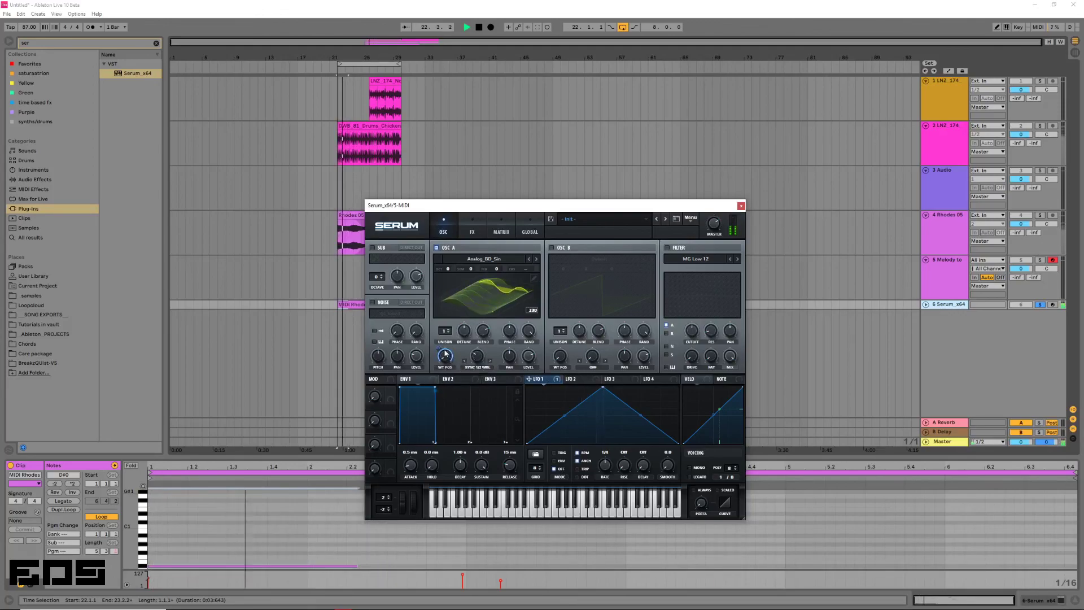
drag(603, 388, 678, 387)
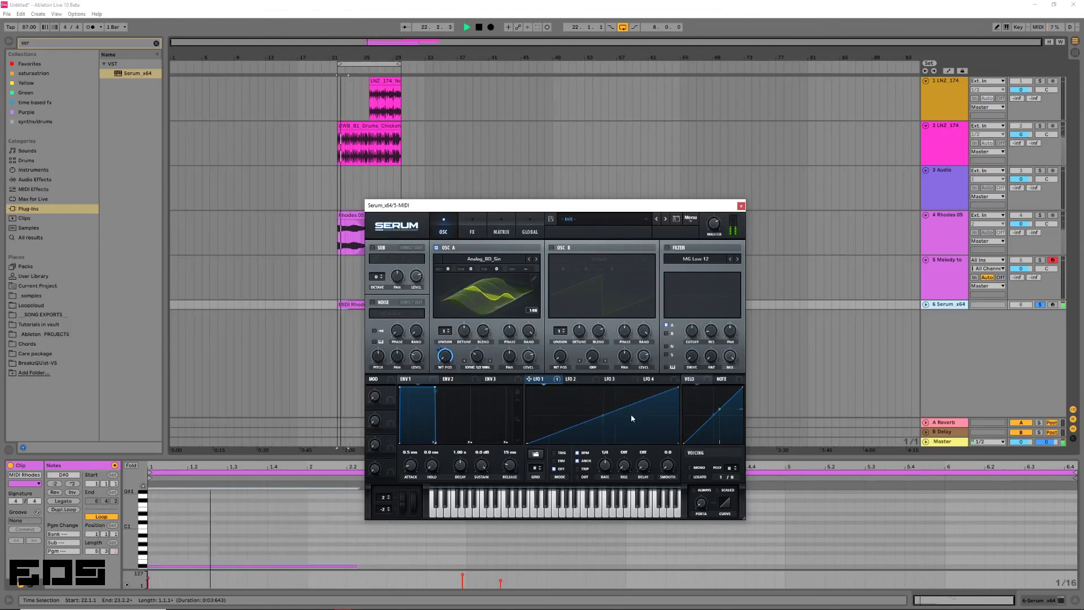
drag(602, 412, 600, 412)
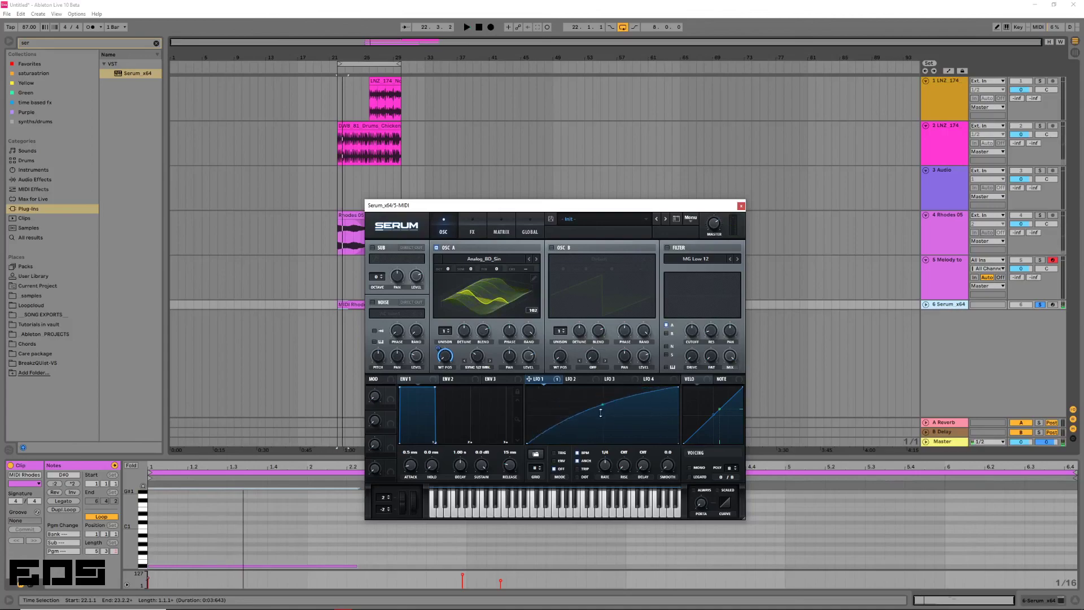
Load the basic sine shape into LFO 1 and switch it to Trig mode while playing the Serum bass.
click(535, 454)
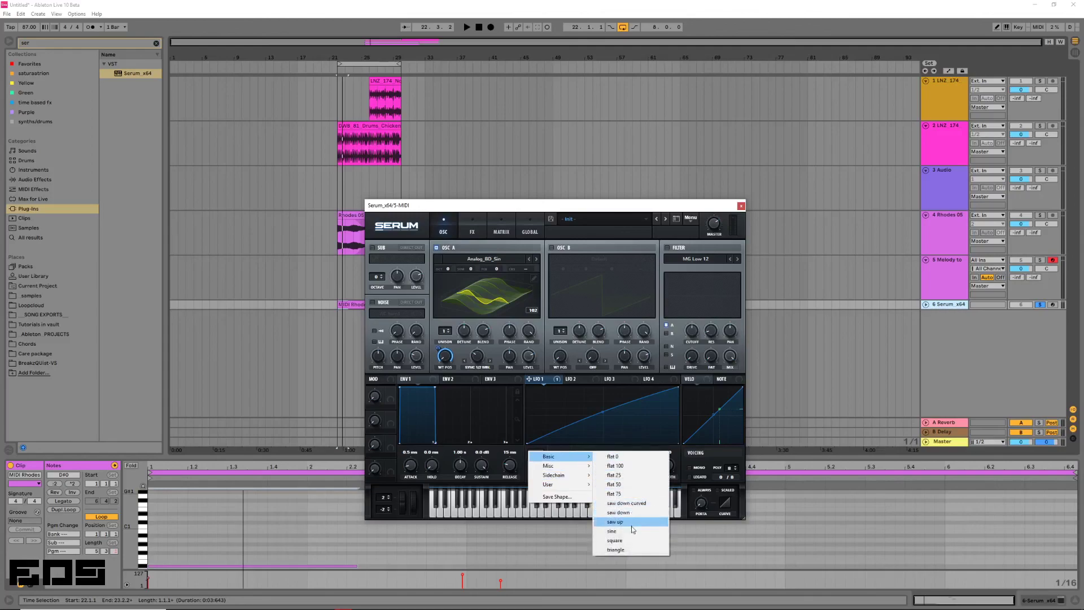
click(632, 531)
key(space)
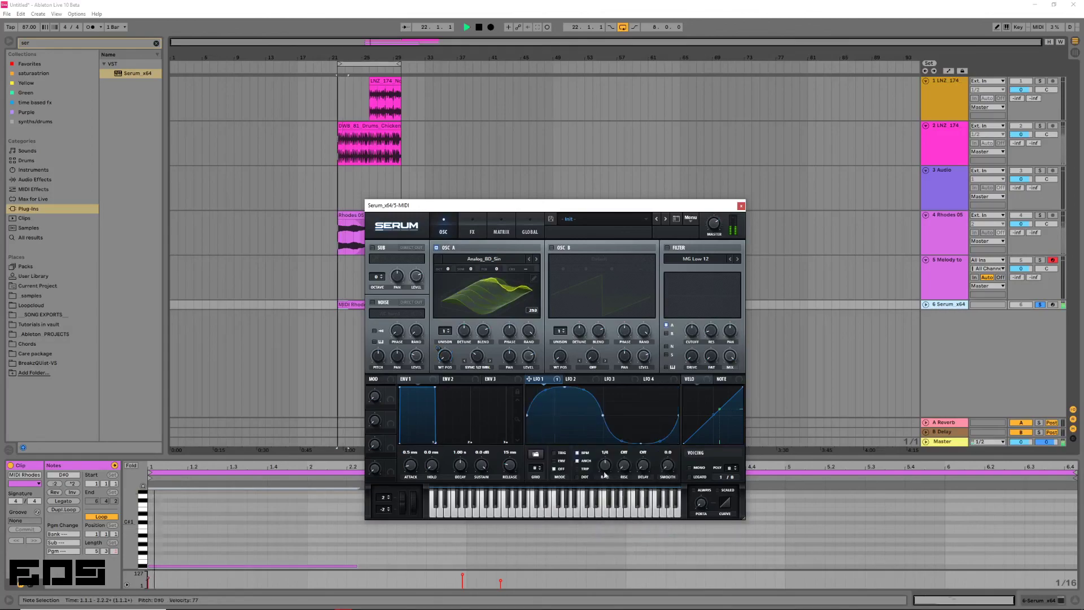
click(561, 453)
click(578, 452)
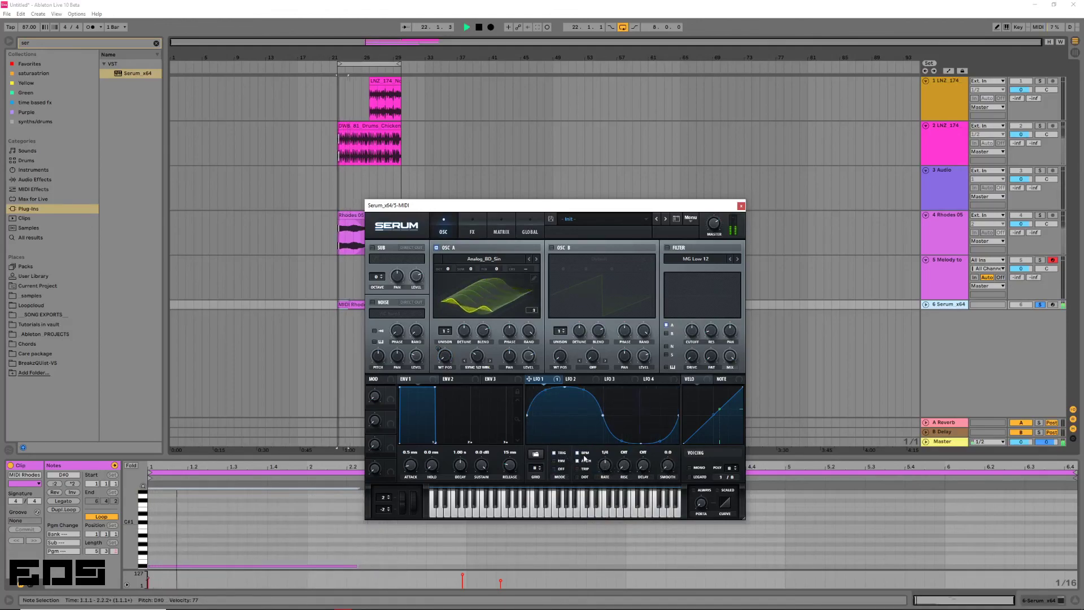
Adjust LFO 1's rate with BPM sync off, close Serum and unsolo its track to play the full mix.
drag(603, 468, 596, 485)
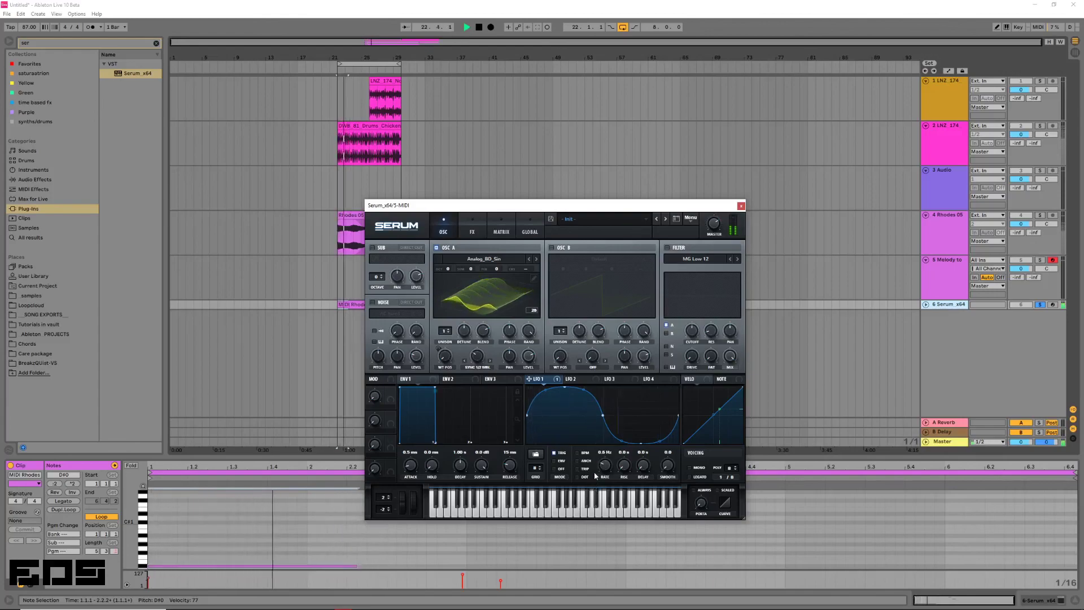
click(740, 206)
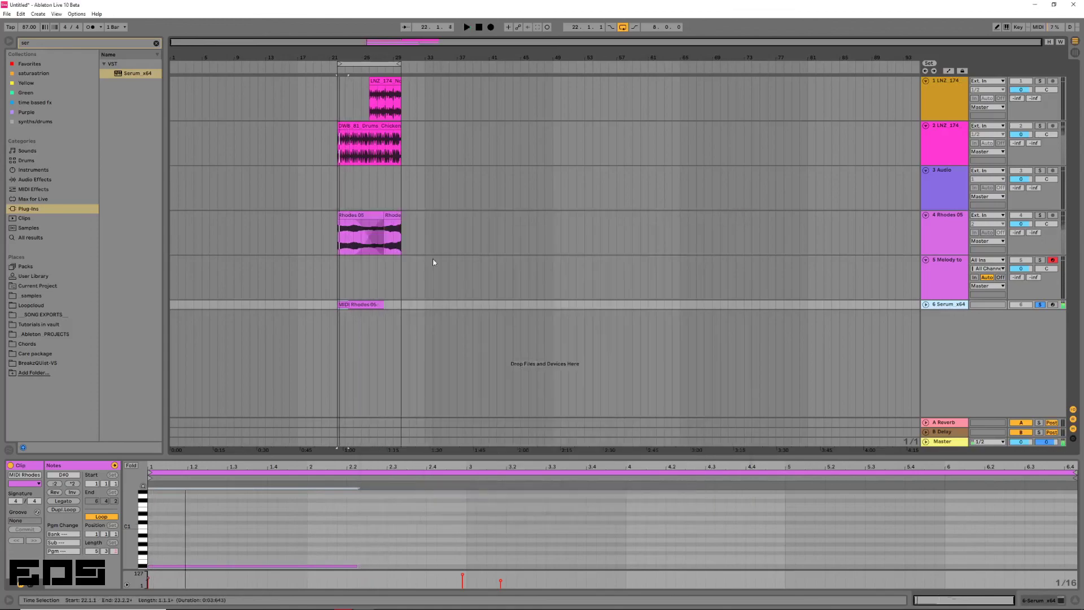
click(1039, 305)
key(space)
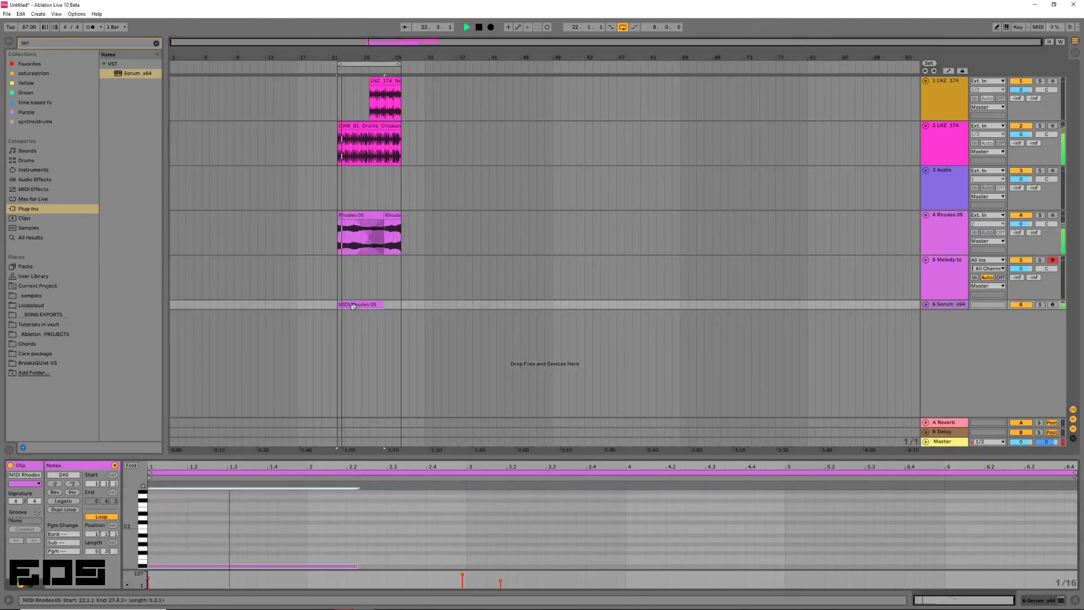
Shorten the first D#0 bass note to an eighth note and add a short D#0 note at 1.1.4.
click(356, 565)
drag(358, 565, 168, 566)
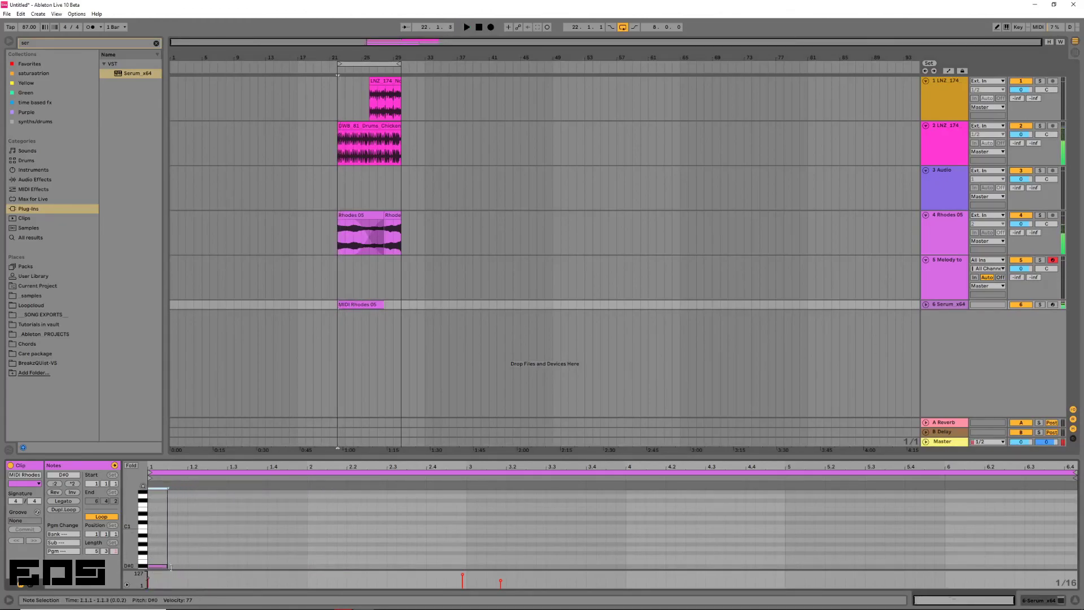
click(178, 564)
key(space)
double_click(182, 566)
key(space)
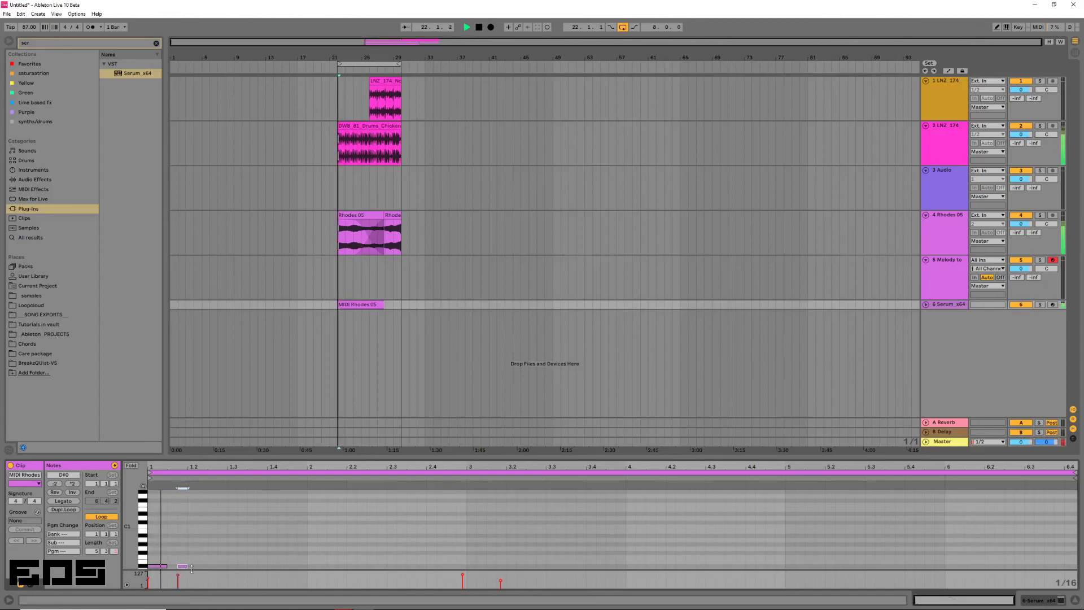
key(space)
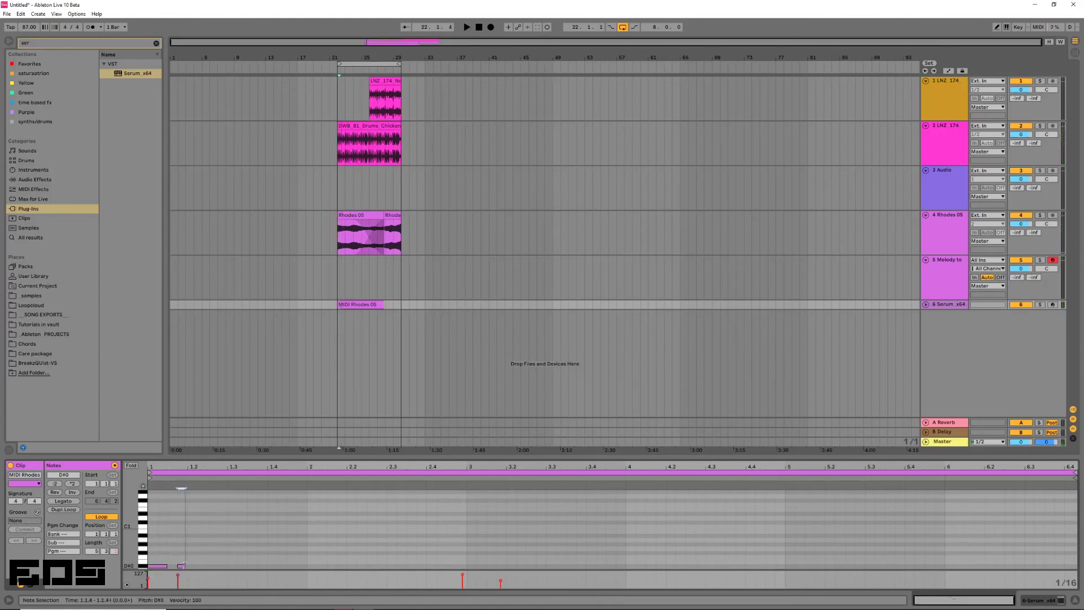
Add a longer D#0 bass note starting at 1.2 and extend it to about six sixteenths.
double_click(194, 566)
key(space)
drag(199, 566, 251, 567)
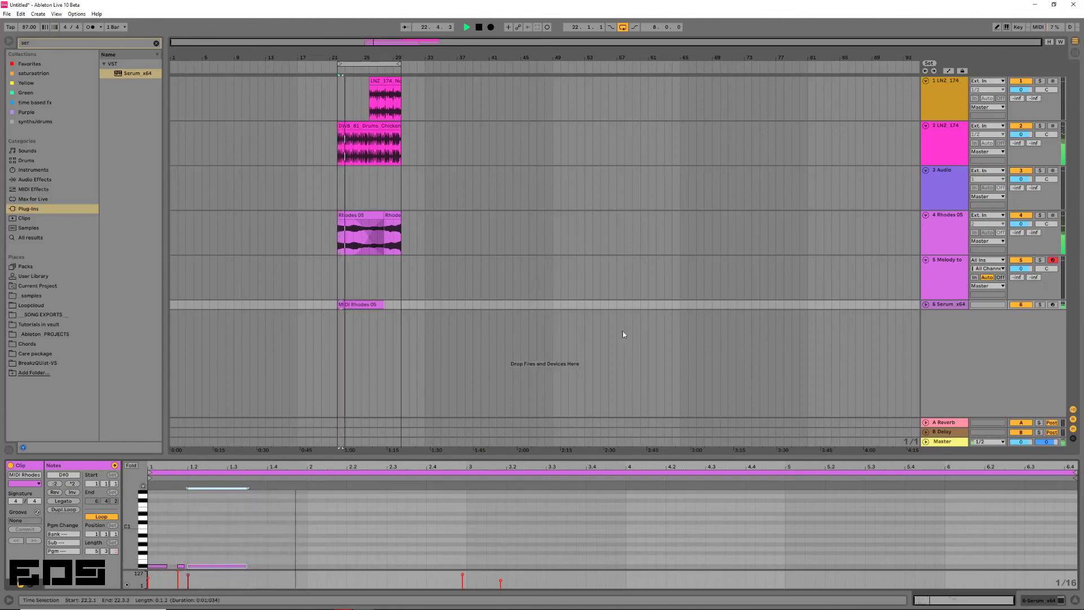
key(space)
Duplicate the first bar of the bass pattern into bar 2 and play the loop.
click(239, 578)
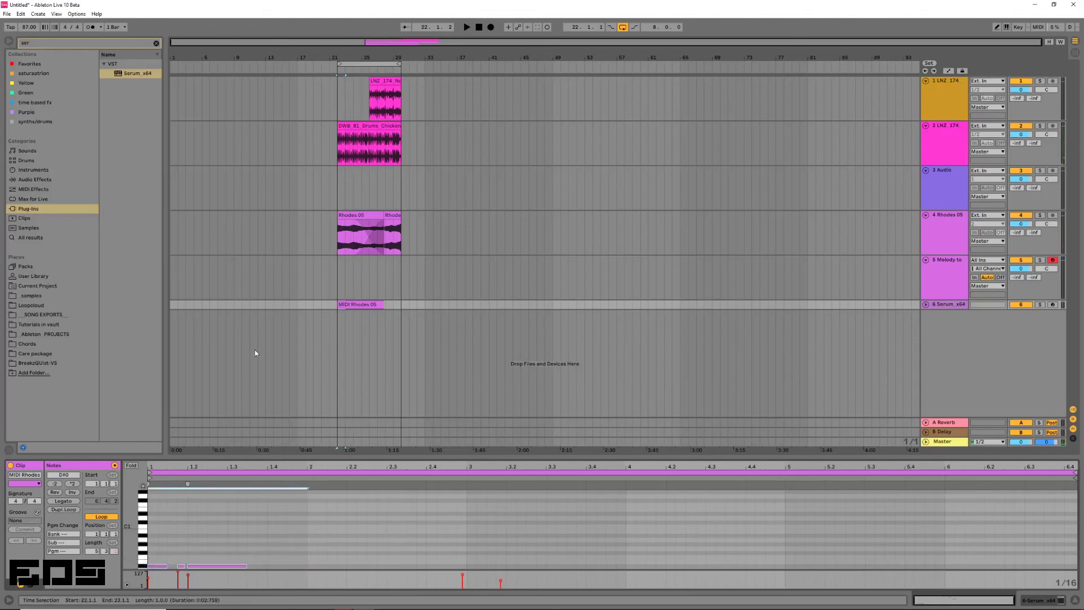
key(ctrl+d)
key(space)
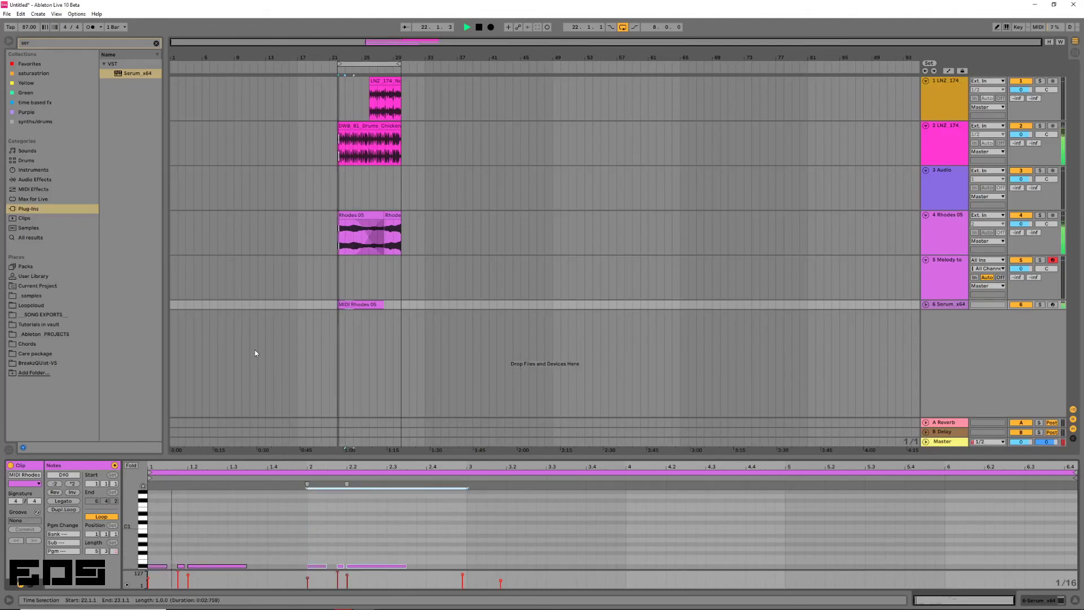
key(space)
key(space)
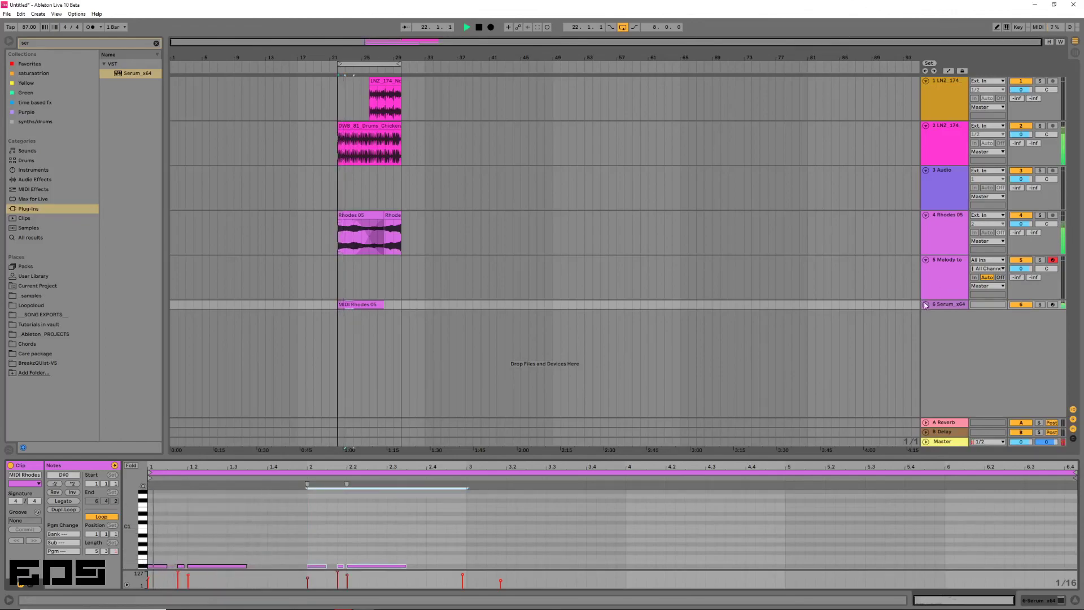
Unfold the Serum track and reopen its Serum plug-in window.
click(926, 304)
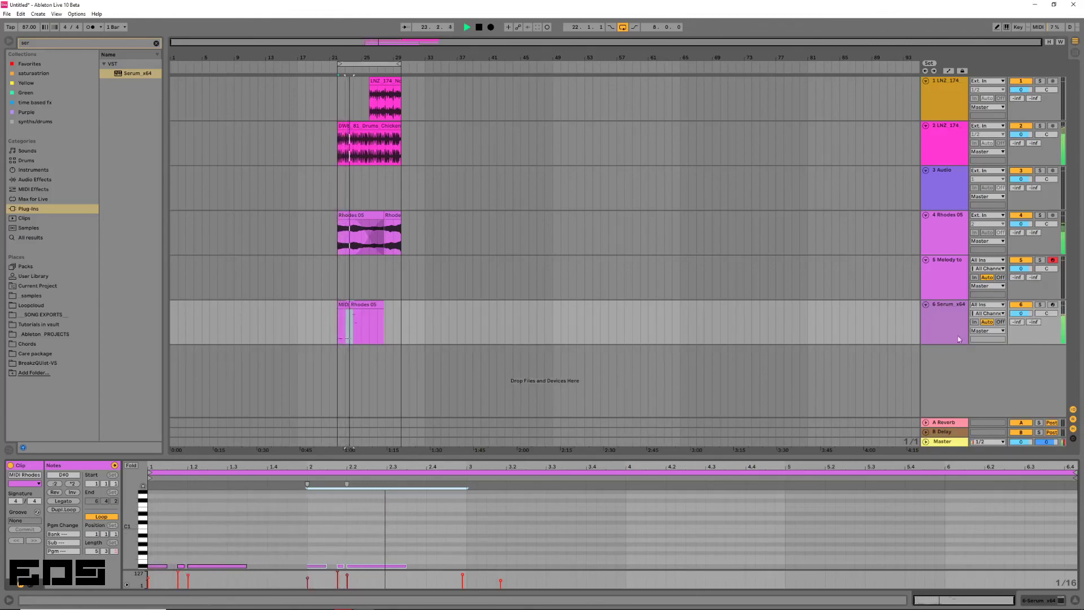
click(943, 374)
click(1027, 602)
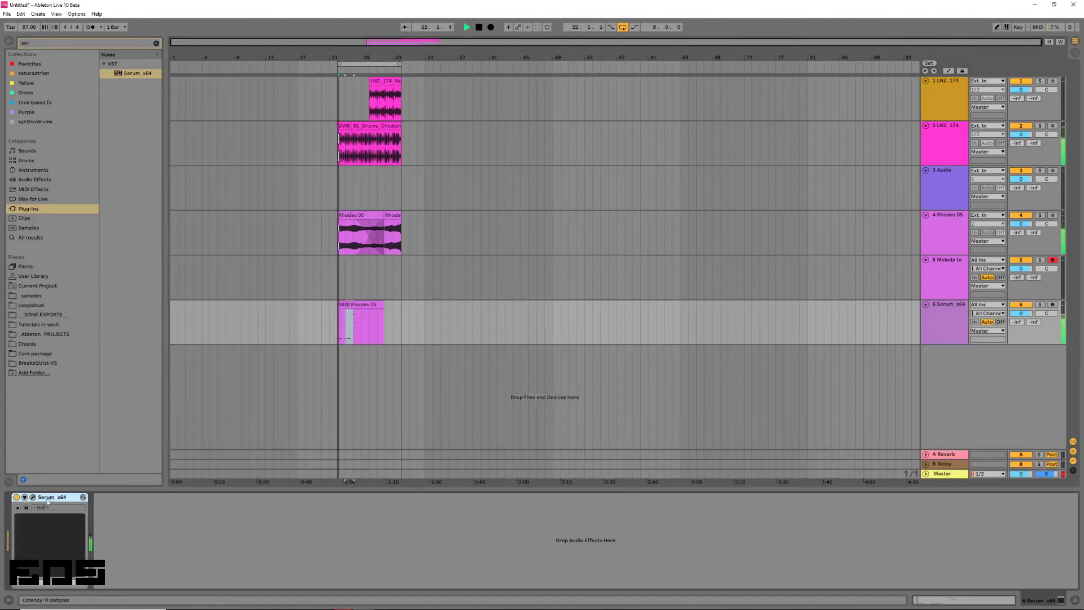
click(32, 497)
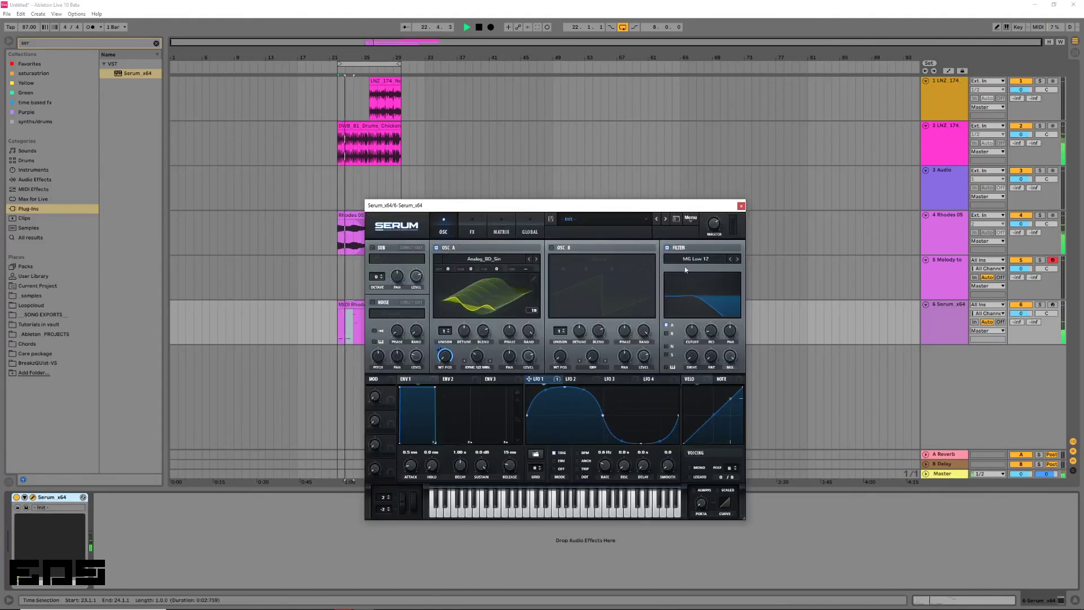
Enable oscillator B in Serum and set its warp mode to FM (From A).
click(552, 248)
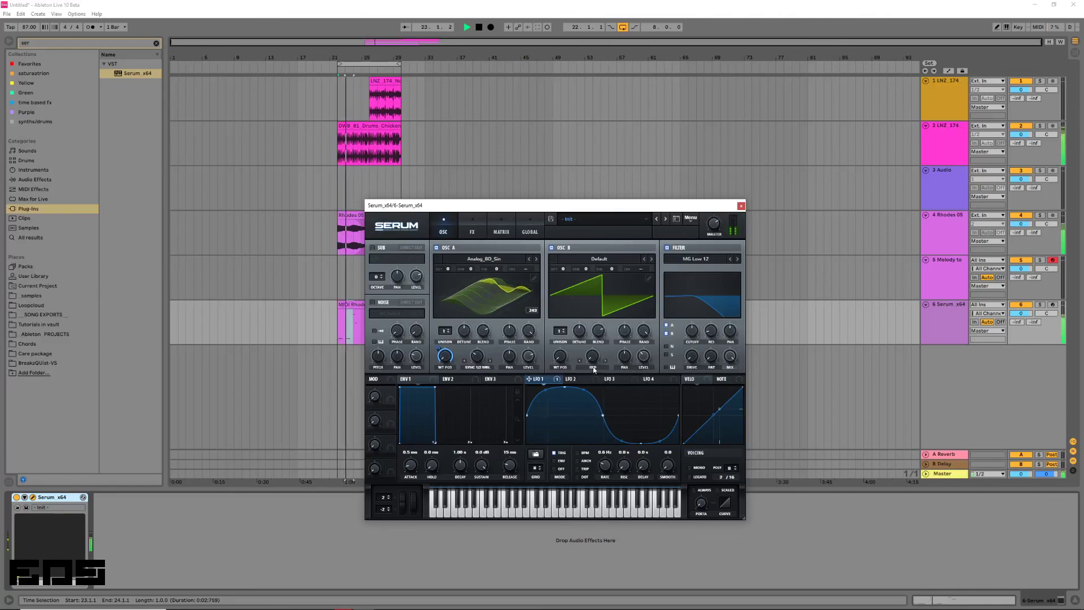
click(590, 367)
click(604, 544)
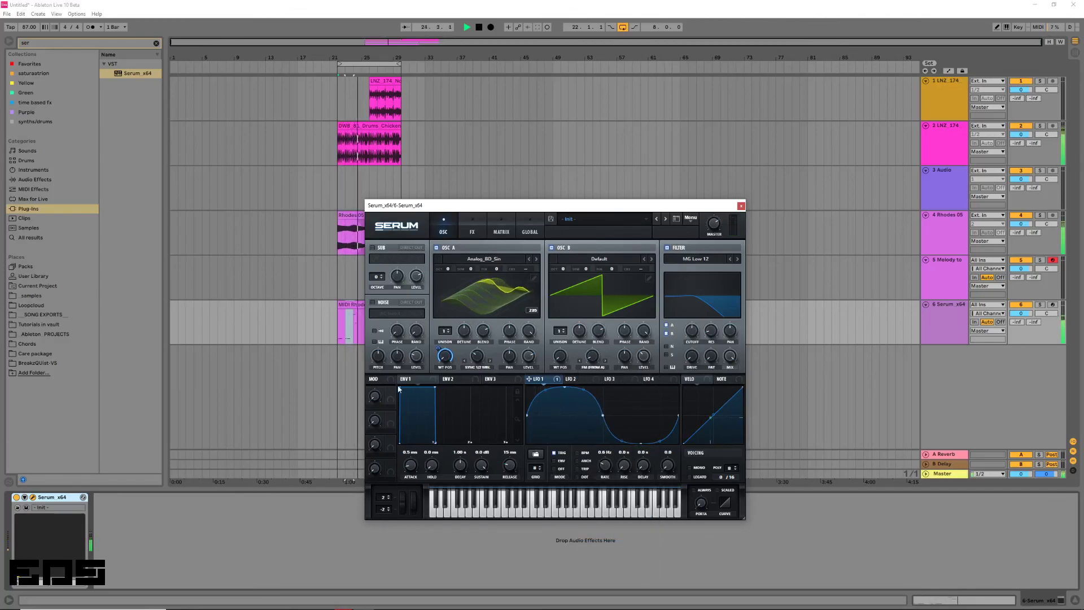
Lengthen Env 2's attack and assign the envelope to oscillator B's warp amount.
click(450, 379)
drag(401, 387, 433, 384)
drag(592, 355, 592, 356)
key(space)
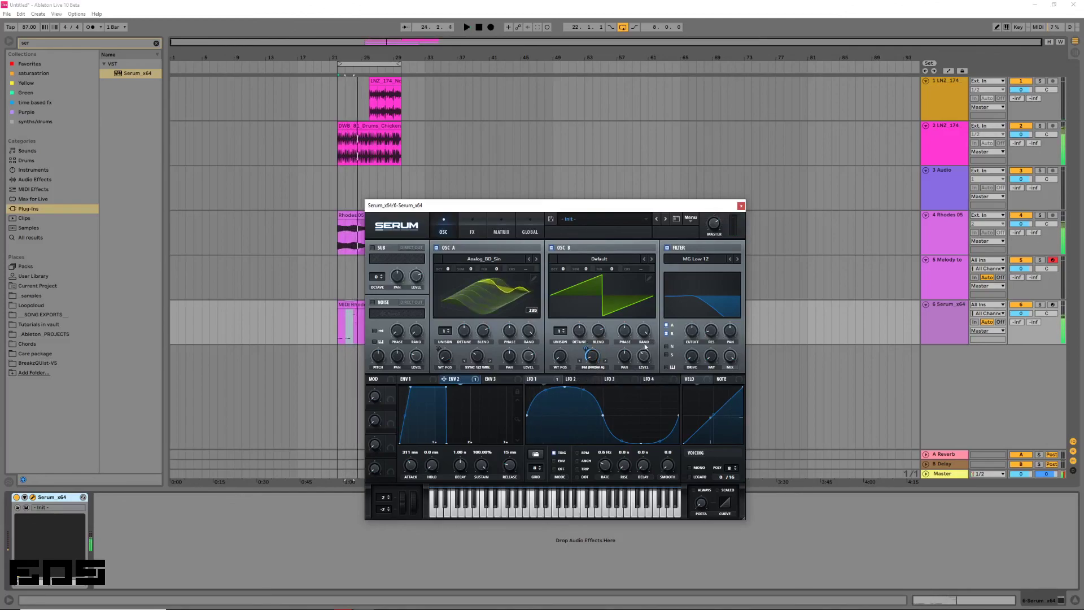
Raise oscillator B by one octave, auditioning the soloed Serum track with oscillator A temporarily switched off.
click(436, 247)
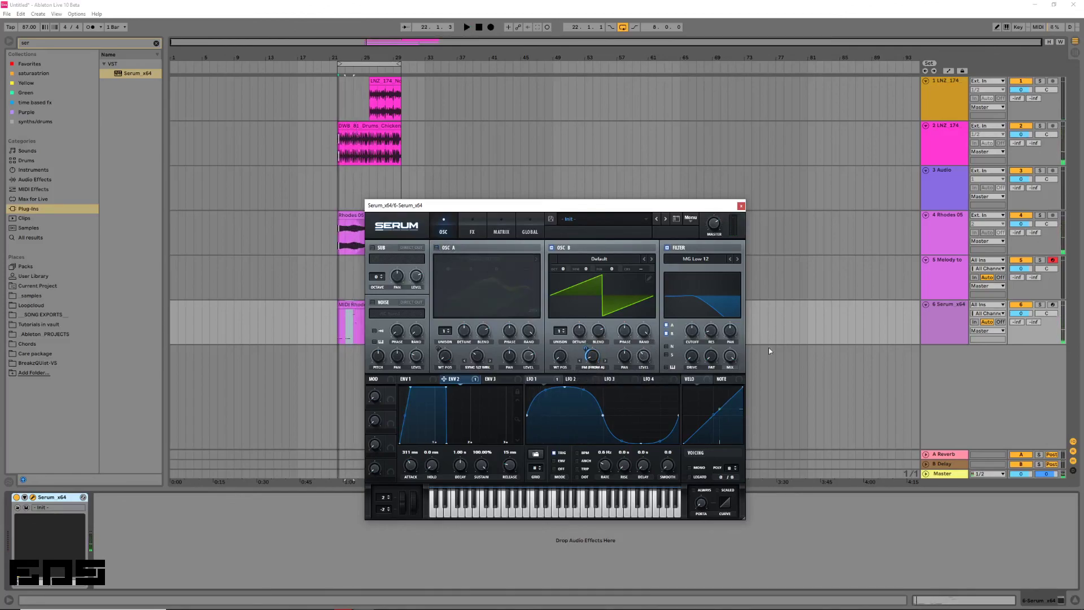
click(1039, 304)
key(space)
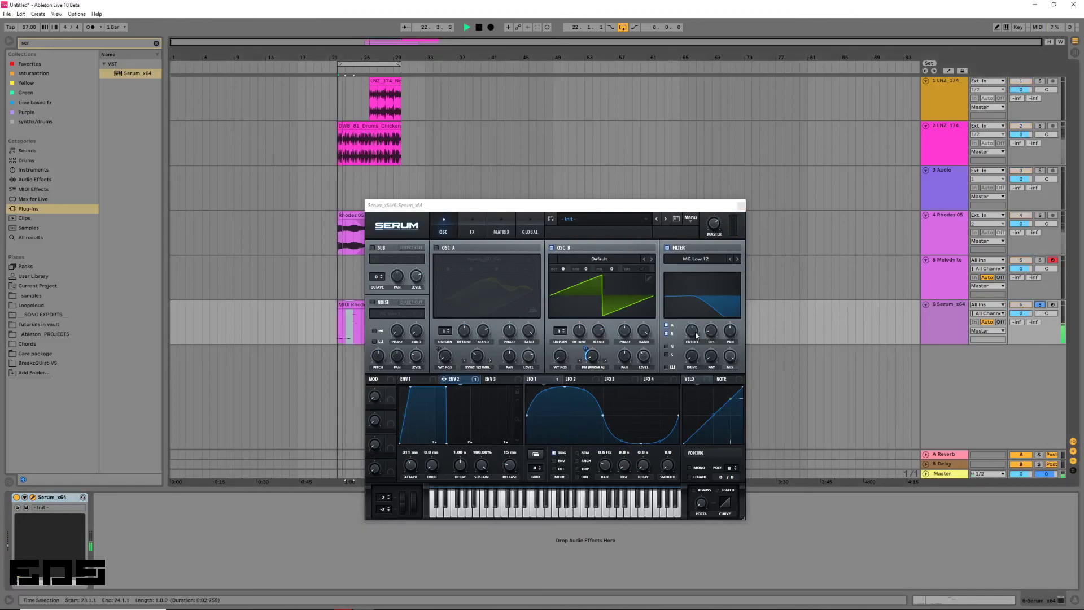
click(642, 362)
key(space)
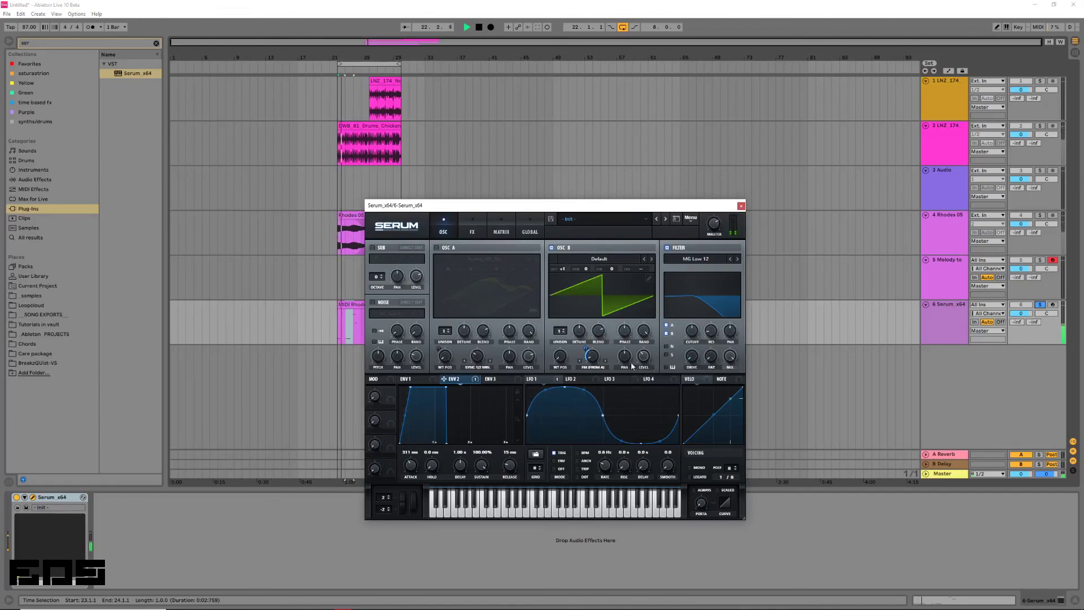
key(space)
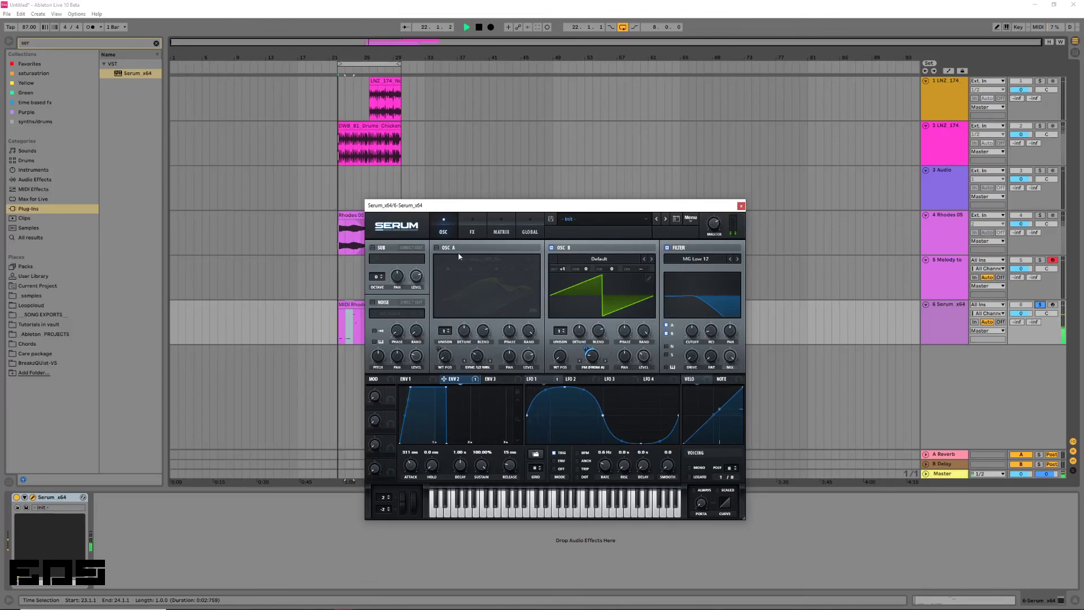
click(436, 248)
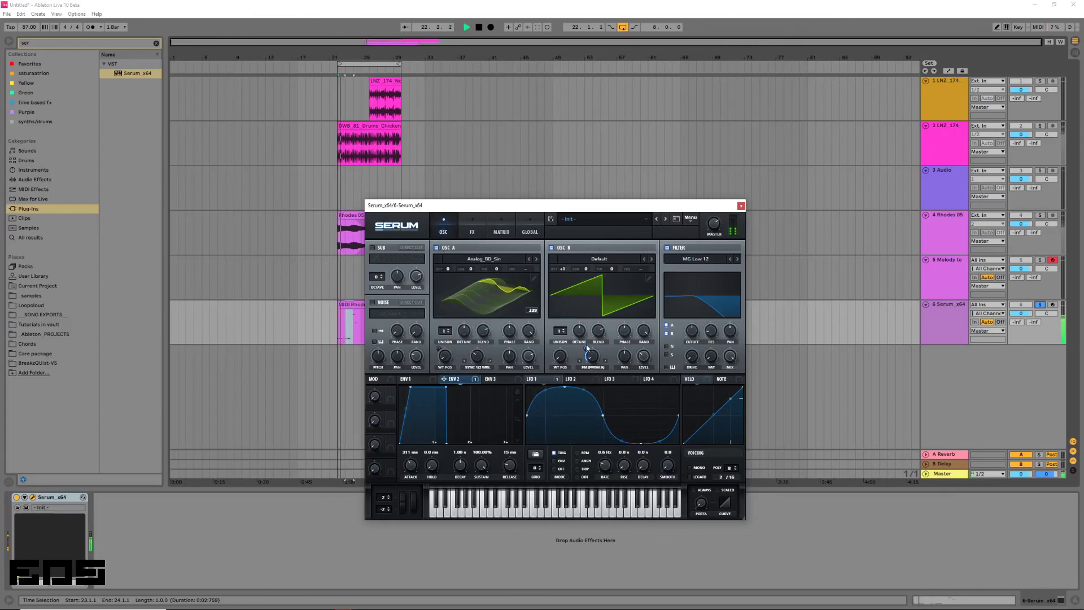
Adjust Env 2's modulation depth on oscillator B's warp and slightly lengthen Env 1's attack.
key(space)
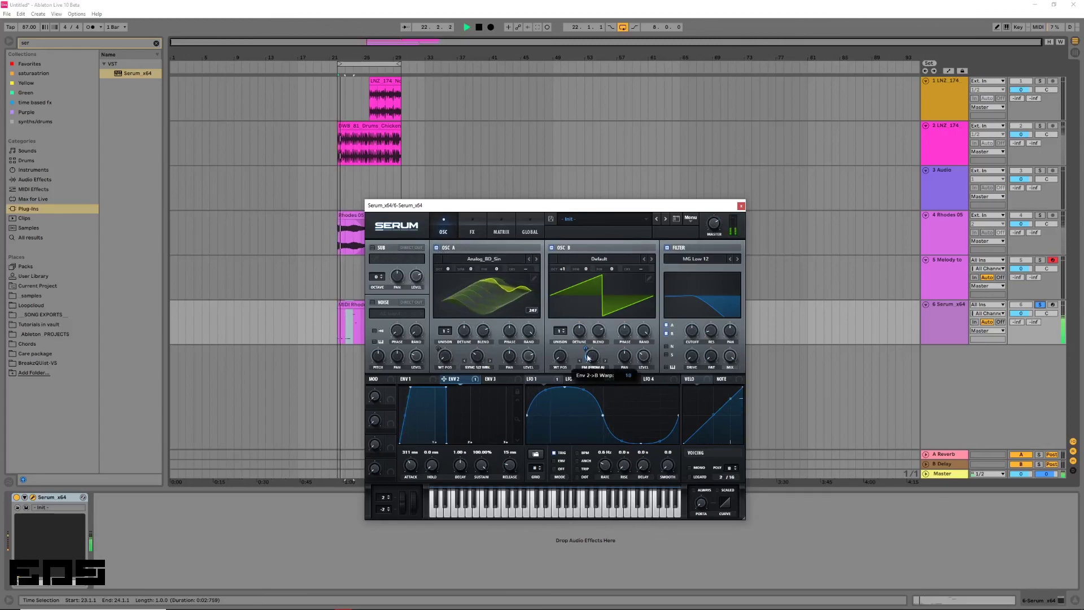
click(406, 379)
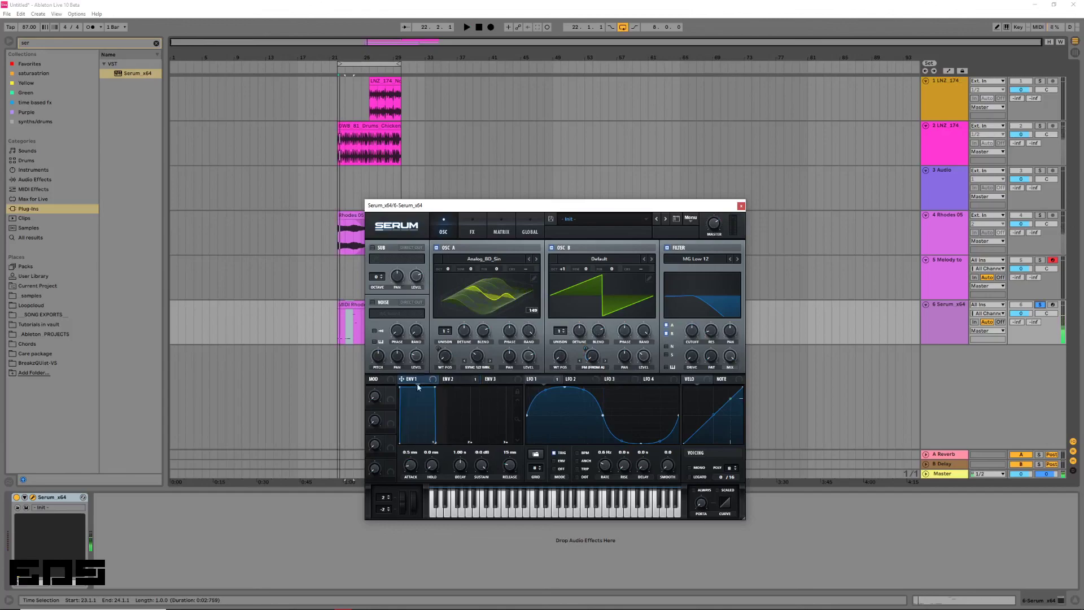
drag(404, 389, 411, 389)
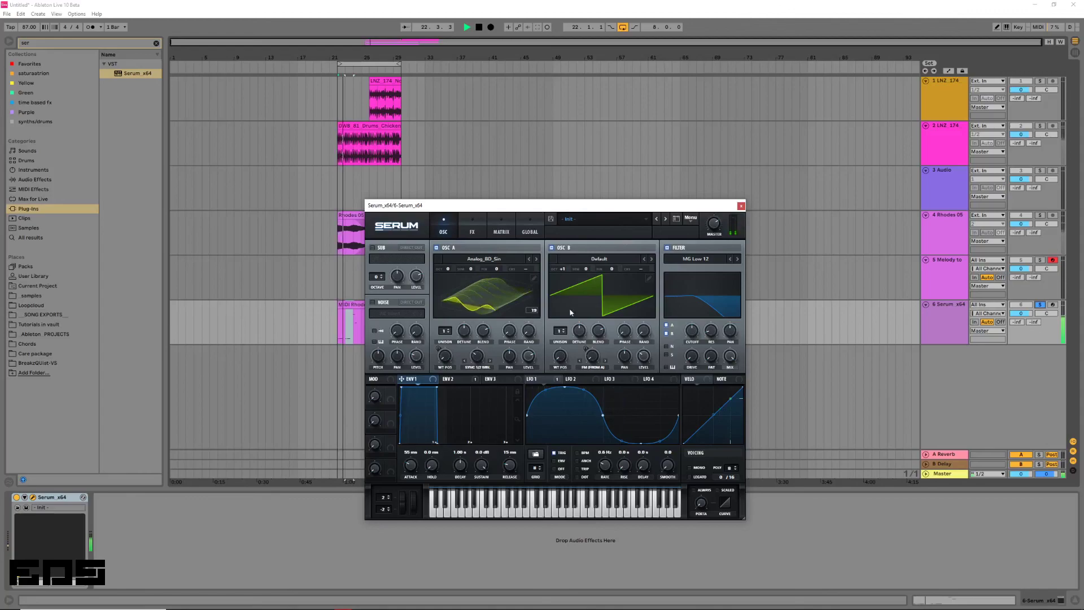
Enable Serum's Tube distortion effect and adjust its drive.
click(472, 227)
click(376, 262)
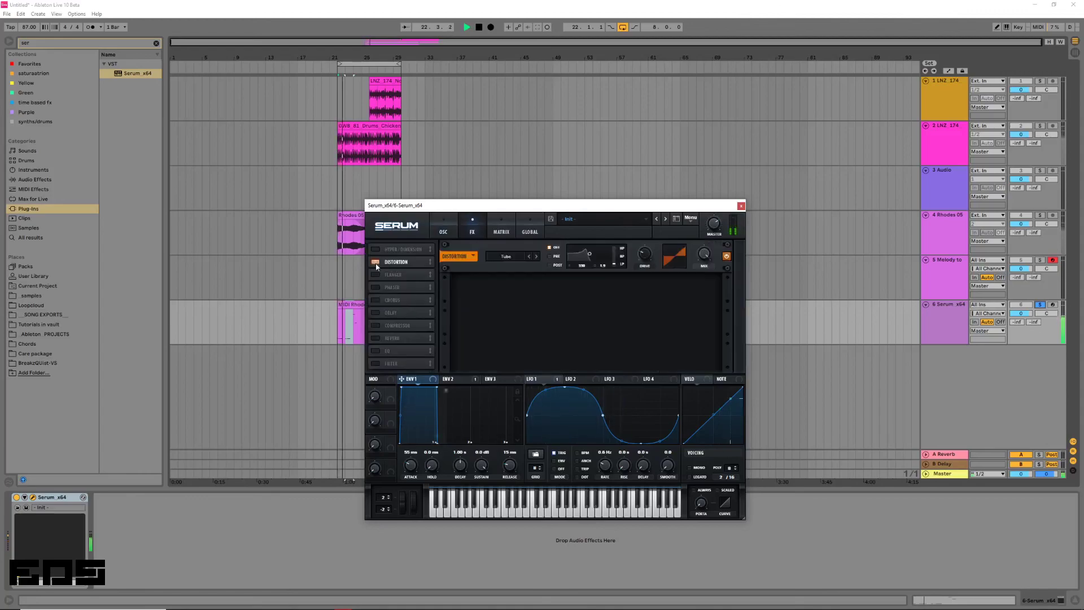
mouse_move(644, 254)
mouse_down()
mouse_move(663, 205)
mouse_move(651, 240)
mouse_up()
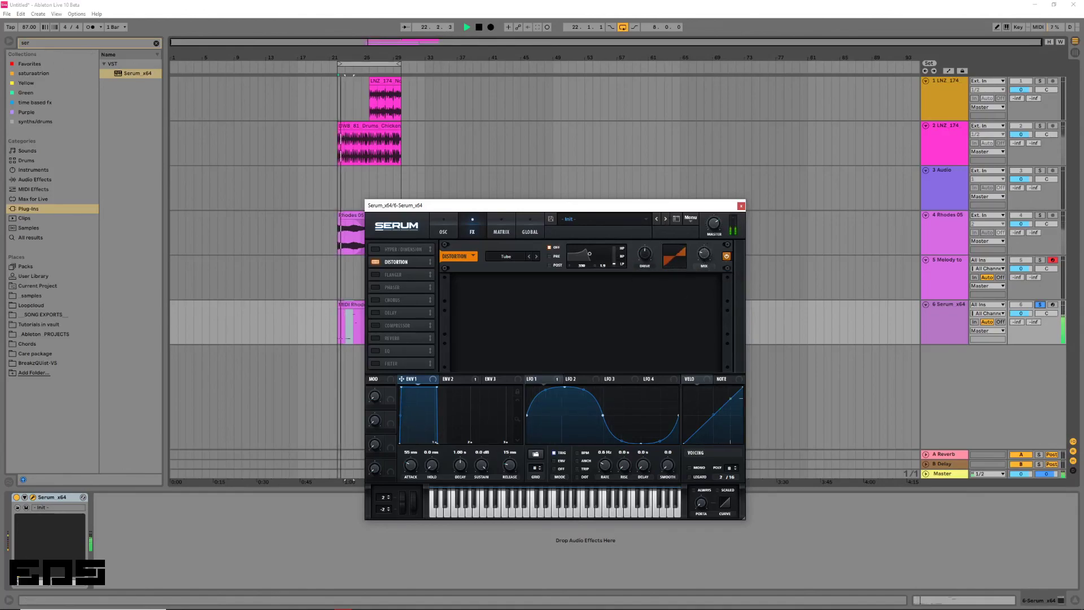
Clear the browser search and add Saturator from the saturation collection to the Serum track.
click(40, 74)
click(157, 44)
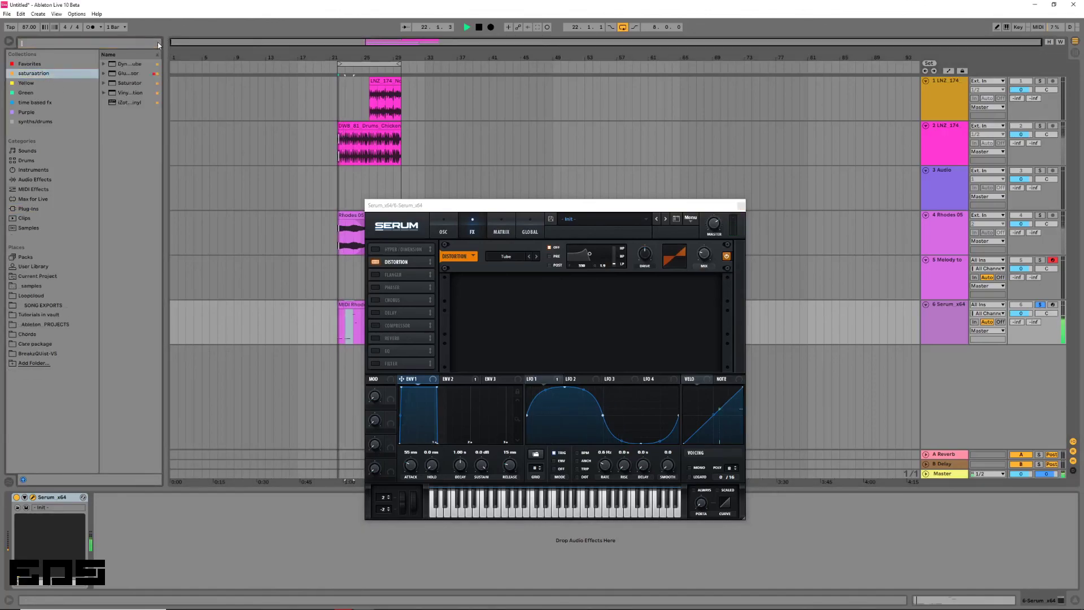
click(134, 83)
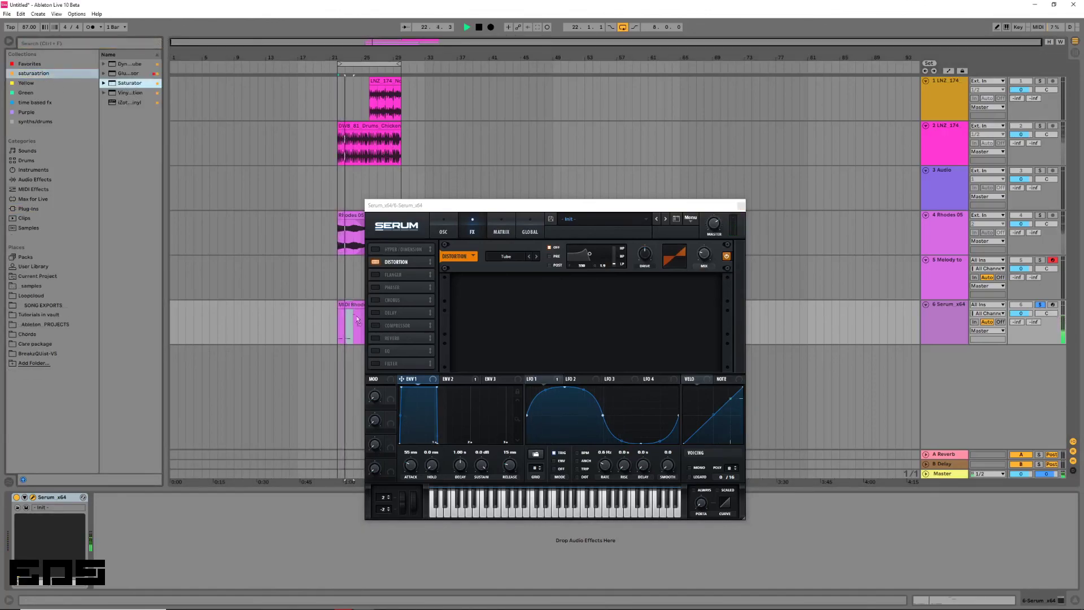
drag(355, 315, 356, 316)
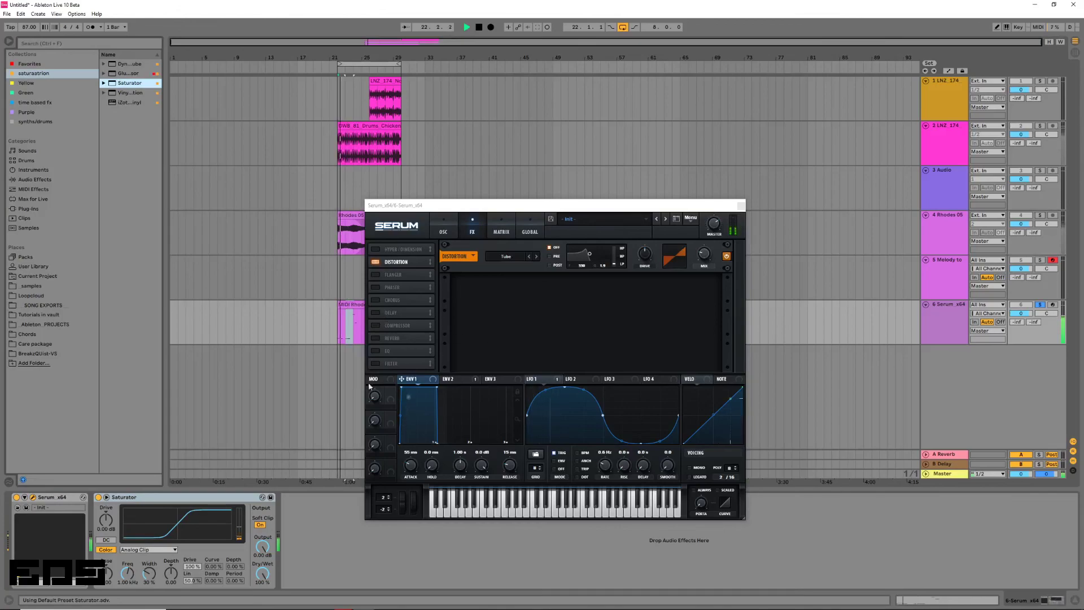
Raise Saturator's drive to about 13 dB, set its curve to Waveshaper and play the result in the mix.
mouse_move(106, 519)
mouse_down()
mouse_move(105, 491)
mouse_move(106, 522)
mouse_up()
click(147, 549)
click(136, 603)
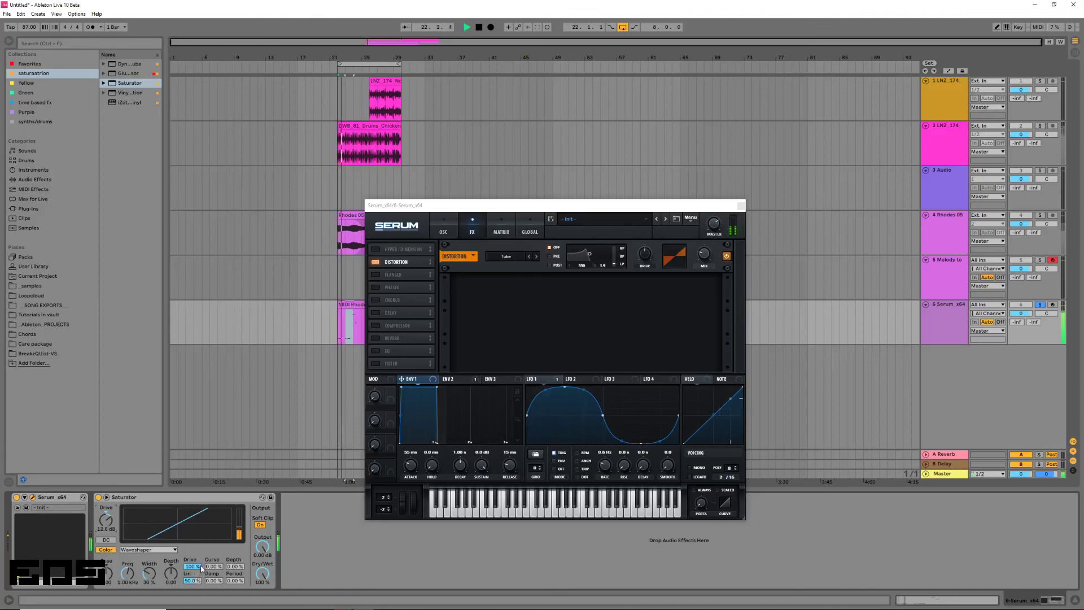
key(space)
key(space)
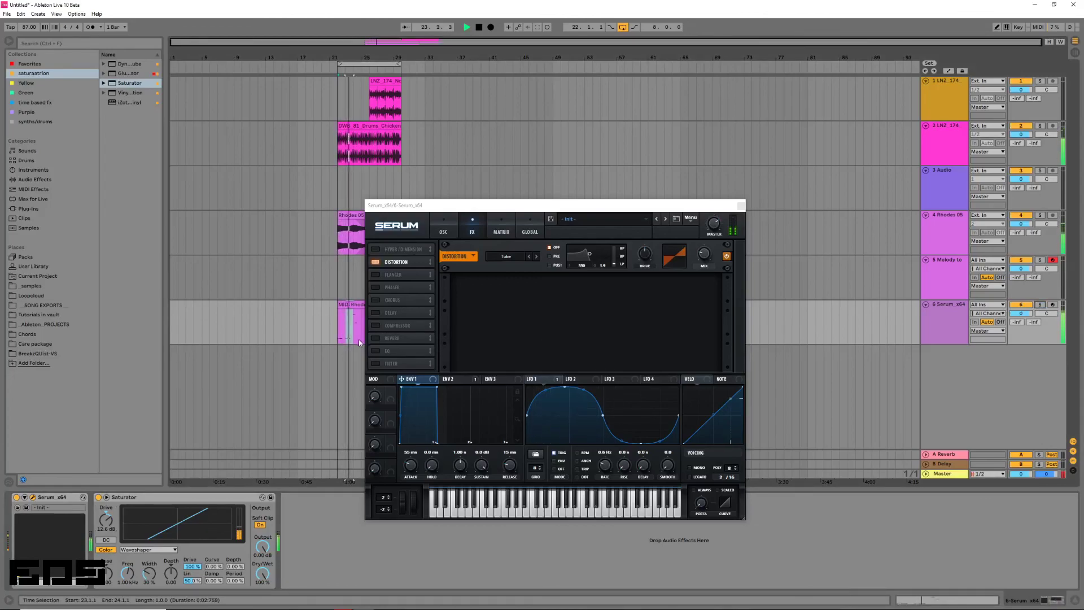
Open the Serum bass clip's notes, close the Serum window, and play the loop with the first Rhodes 05 clip selected.
click(357, 304)
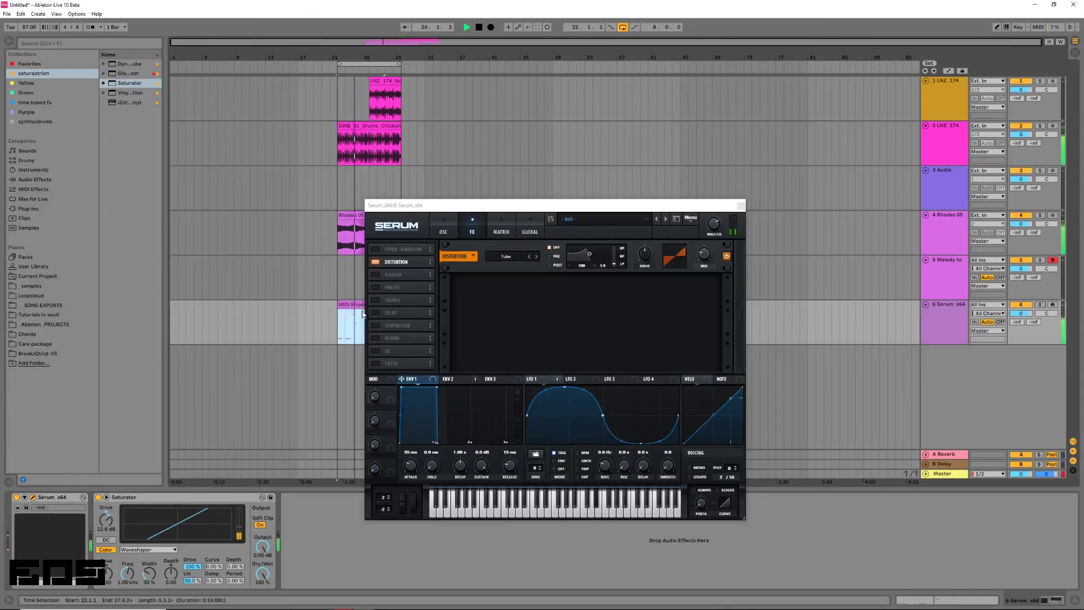
double_click(354, 303)
key(space)
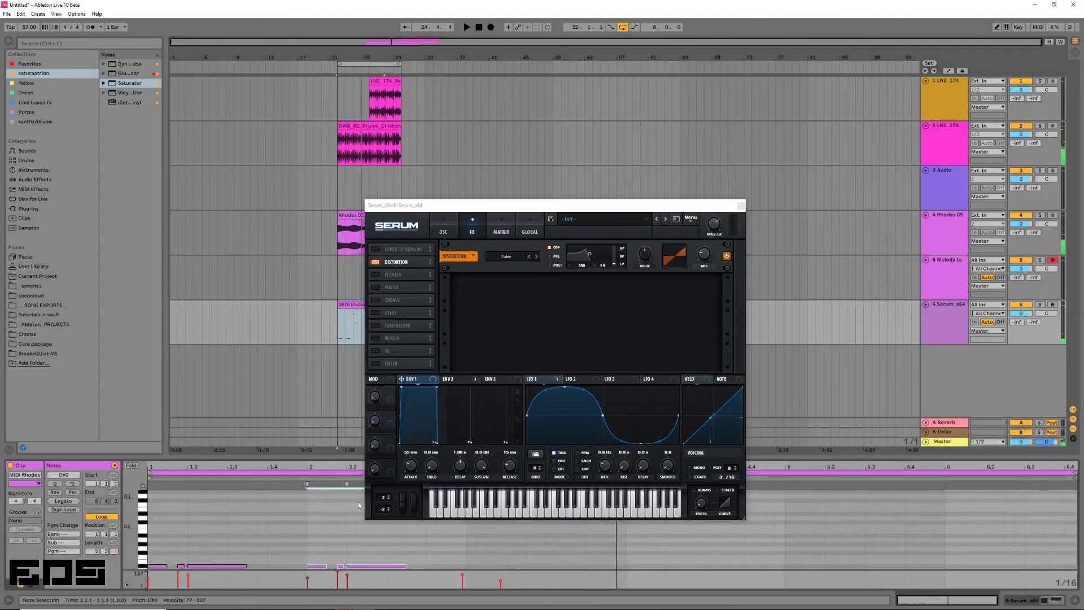
click(741, 205)
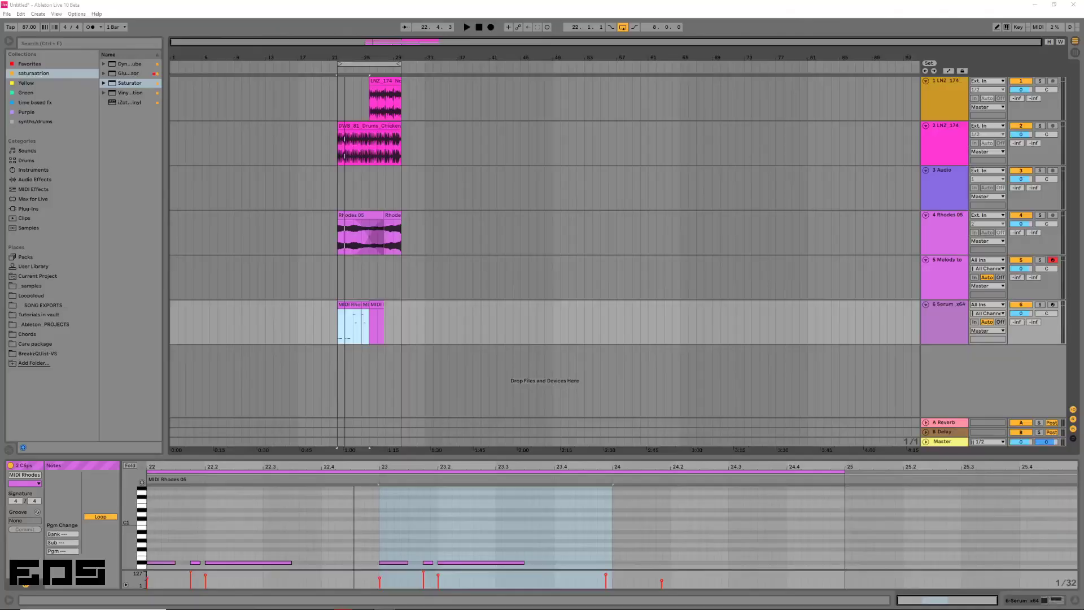
click(348, 215)
key(space)
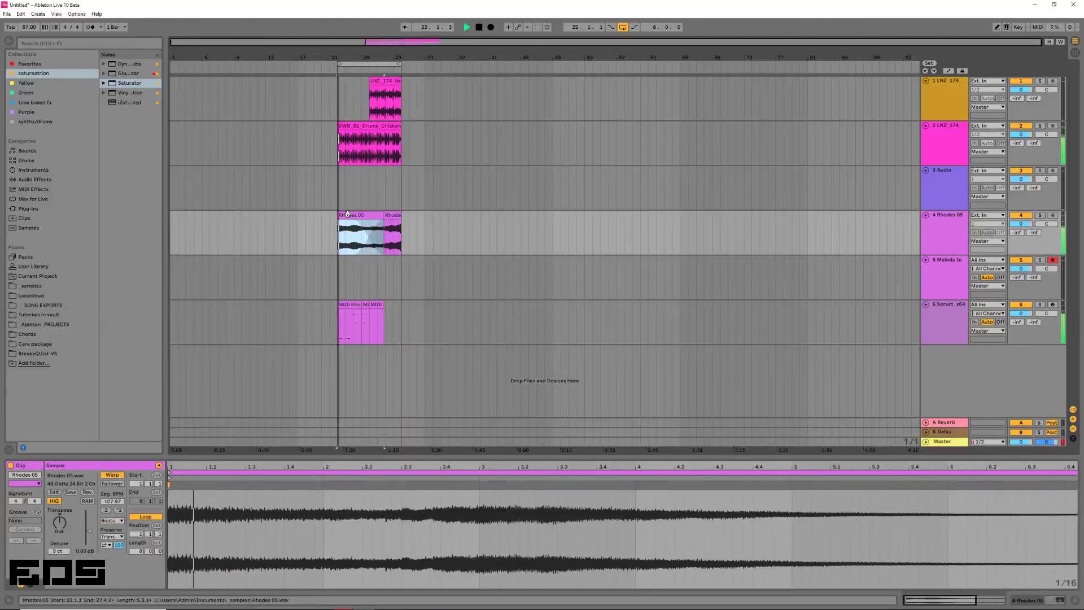